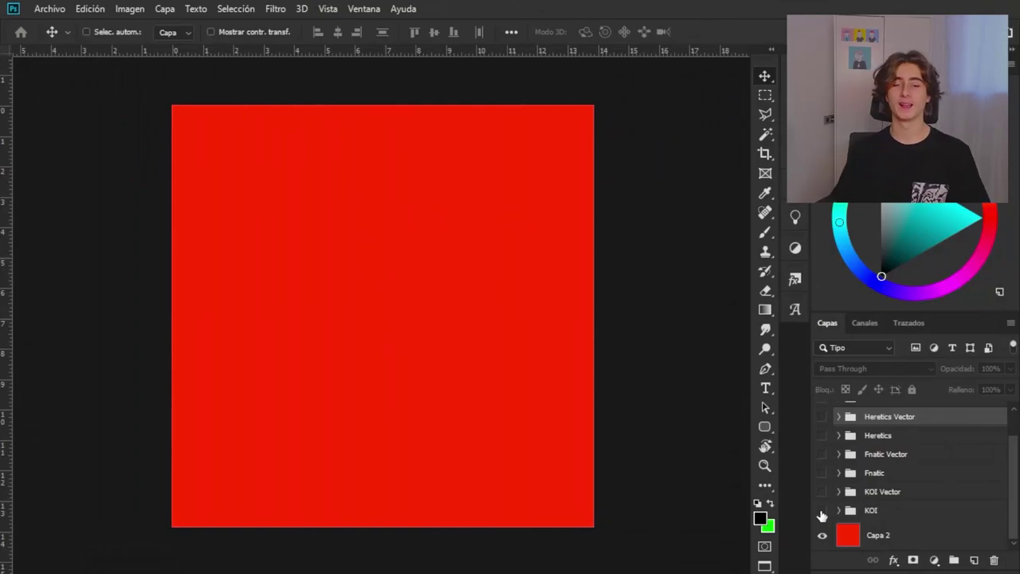
Step: Expand the KOI group, hide all its layers, then show the black silhouette and flame top
{"action": "left_click", "coordinate": [822, 512]}
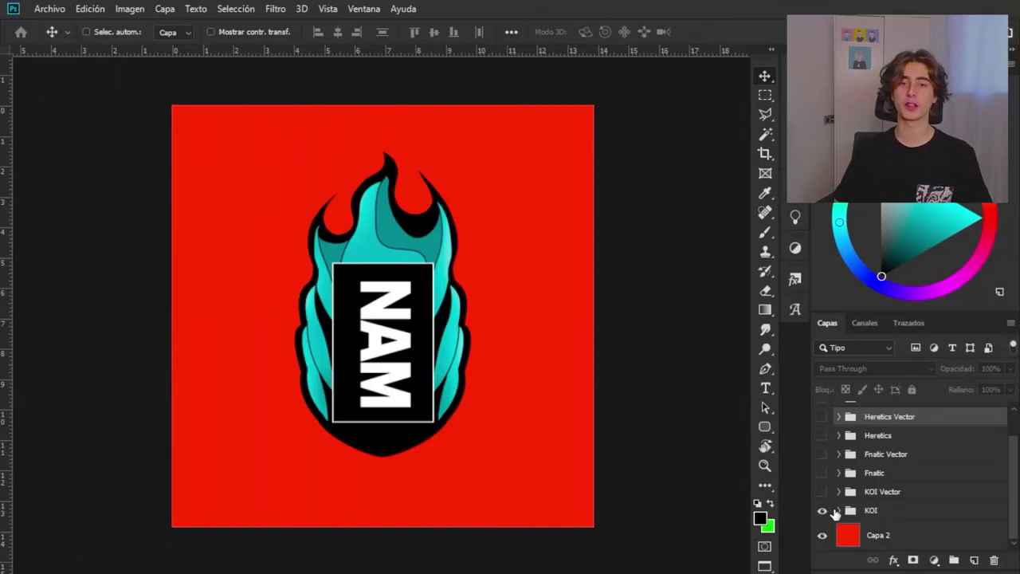
{"action": "left_click", "coordinate": [838, 510]}
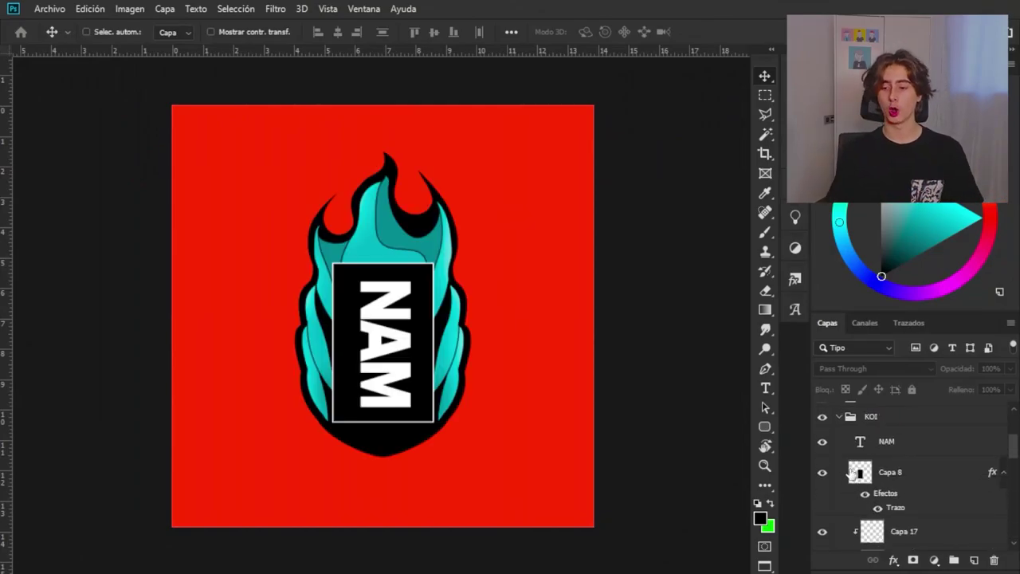
{"action": "left_click_drag", "start_coordinate": [826, 445], "coordinate": [823, 488]}
{"action": "left_click", "coordinate": [823, 445]}
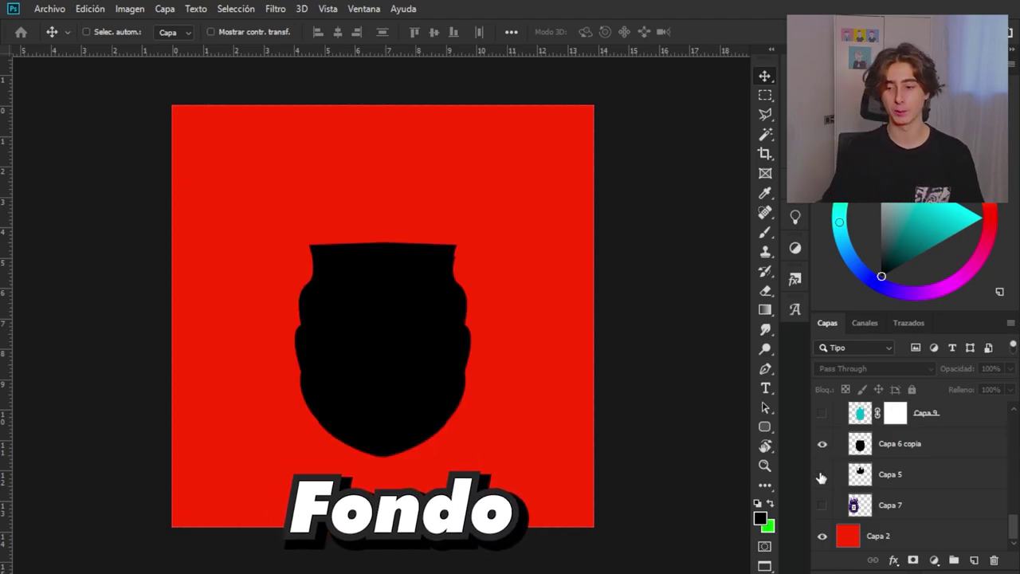
{"action": "left_click", "coordinate": [821, 476]}
Step: Reveal the teal flame fill and its highlights and spots
{"action": "scroll", "coordinate": [868, 494], "scroll_direction": "up", "scroll_amount": 1}
{"action": "scroll", "coordinate": [867, 495], "scroll_direction": "up", "scroll_amount": 2}
{"action": "scroll", "coordinate": [867, 495], "scroll_direction": "up", "scroll_amount": 1}
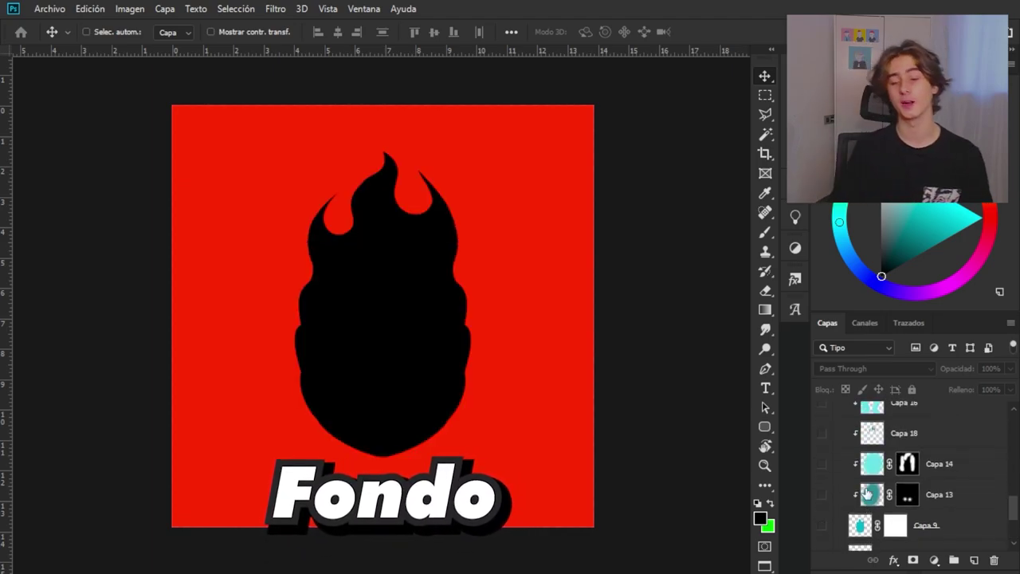
{"action": "left_click", "coordinate": [822, 524]}
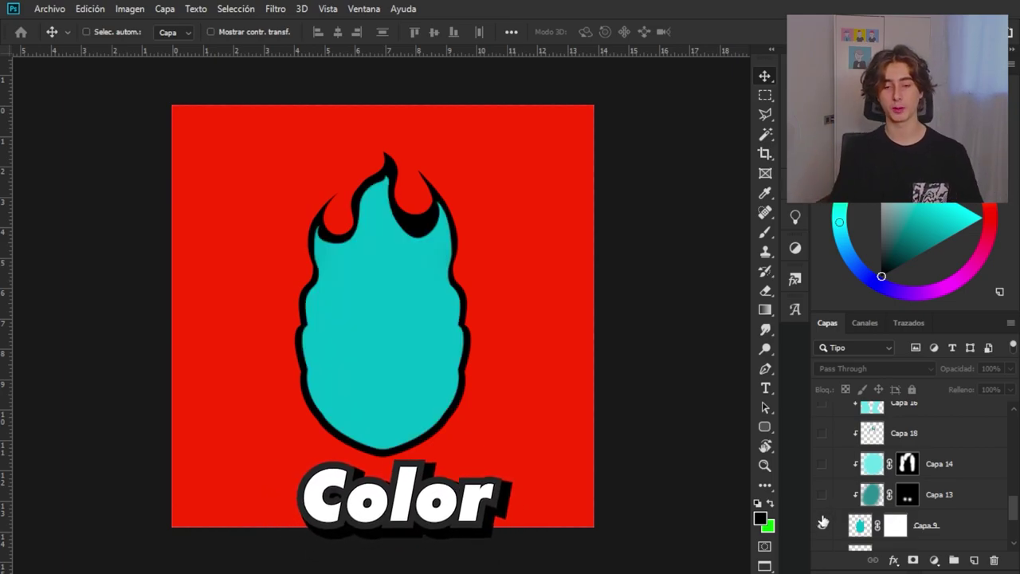
{"action": "left_click", "coordinate": [823, 464]}
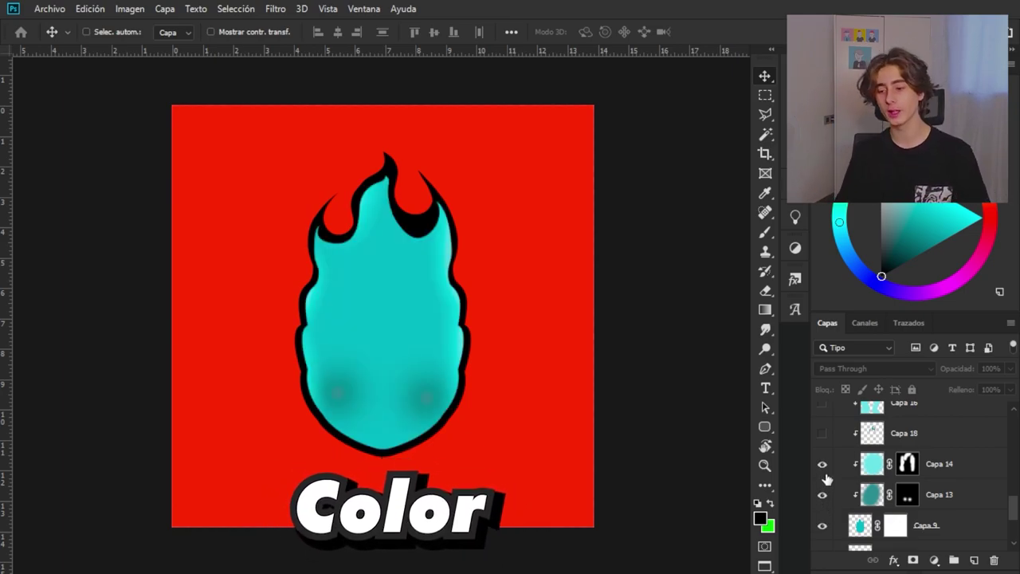
Step: Hide the flame shading again and show the black banner with the NAM text
{"action": "left_click", "coordinate": [824, 499]}
{"action": "scroll", "coordinate": [837, 489], "scroll_direction": "up", "scroll_amount": 1}
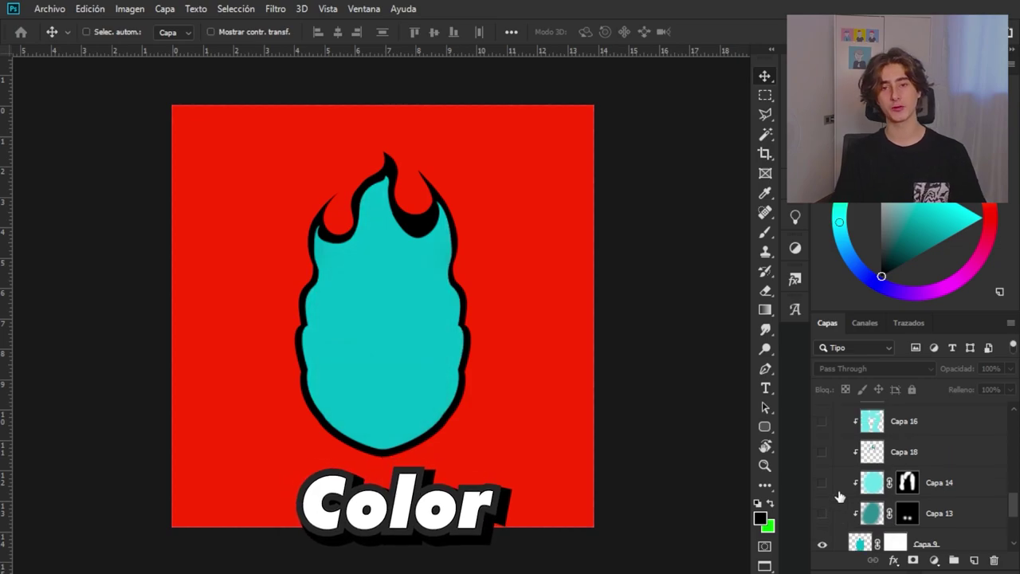
{"action": "scroll", "coordinate": [837, 488], "scroll_direction": "up", "scroll_amount": 2}
{"action": "scroll", "coordinate": [835, 479], "scroll_direction": "up", "scroll_amount": 2}
{"action": "left_click", "coordinate": [824, 475]}
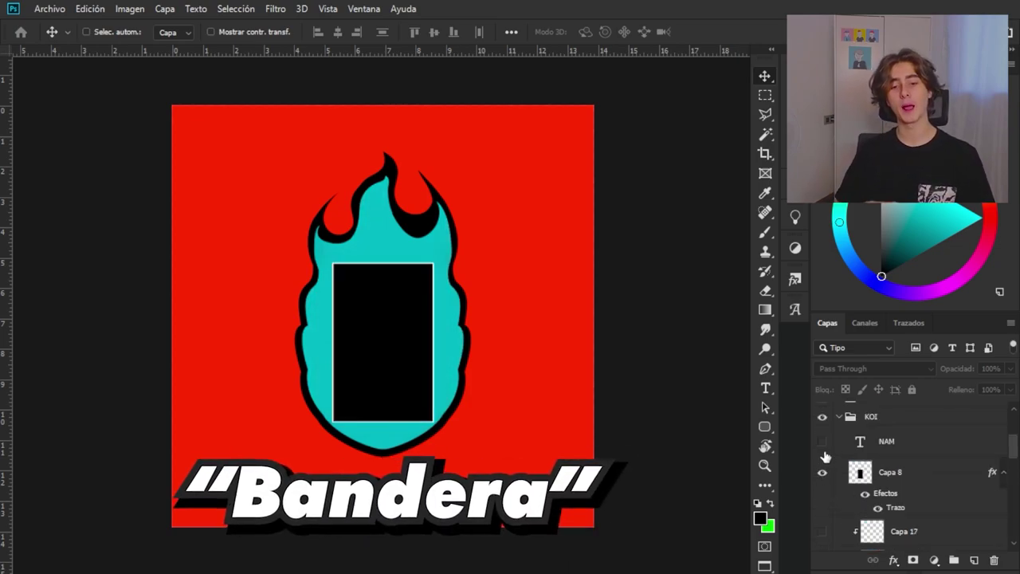
{"action": "left_click", "coordinate": [821, 441]}
Step: Show the thin contour line layers, including Capa 10, on the flame
{"action": "scroll", "coordinate": [829, 463], "scroll_direction": "down", "scroll_amount": 1}
{"action": "scroll", "coordinate": [832, 470], "scroll_direction": "down", "scroll_amount": 3}
{"action": "left_click", "coordinate": [821, 456]}
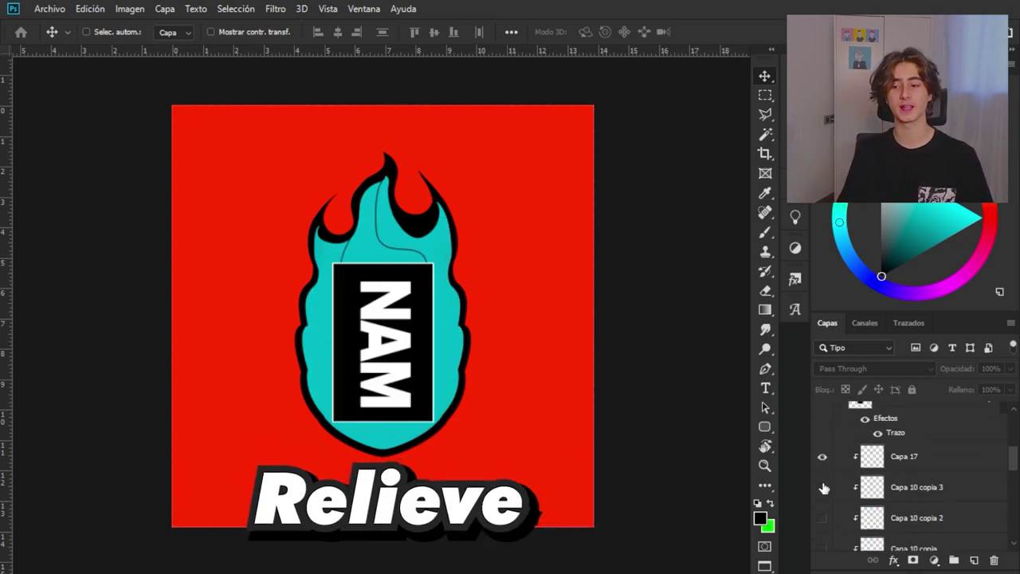
{"action": "scroll", "coordinate": [906, 498], "scroll_direction": "down", "scroll_amount": 1}
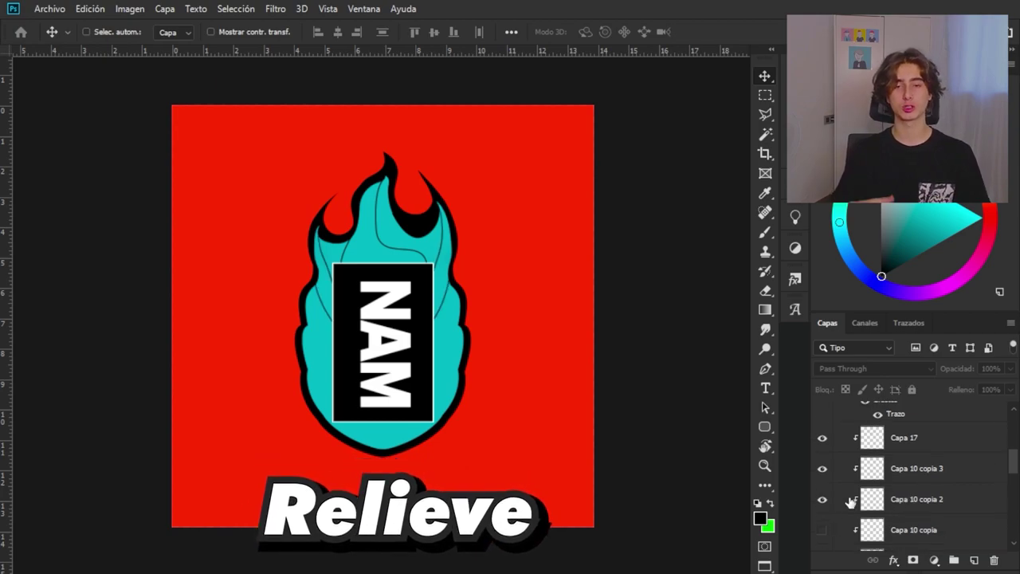
{"action": "scroll", "coordinate": [913, 495], "scroll_direction": "down", "scroll_amount": 3}
{"action": "scroll", "coordinate": [837, 506], "scroll_direction": "down", "scroll_amount": 3}
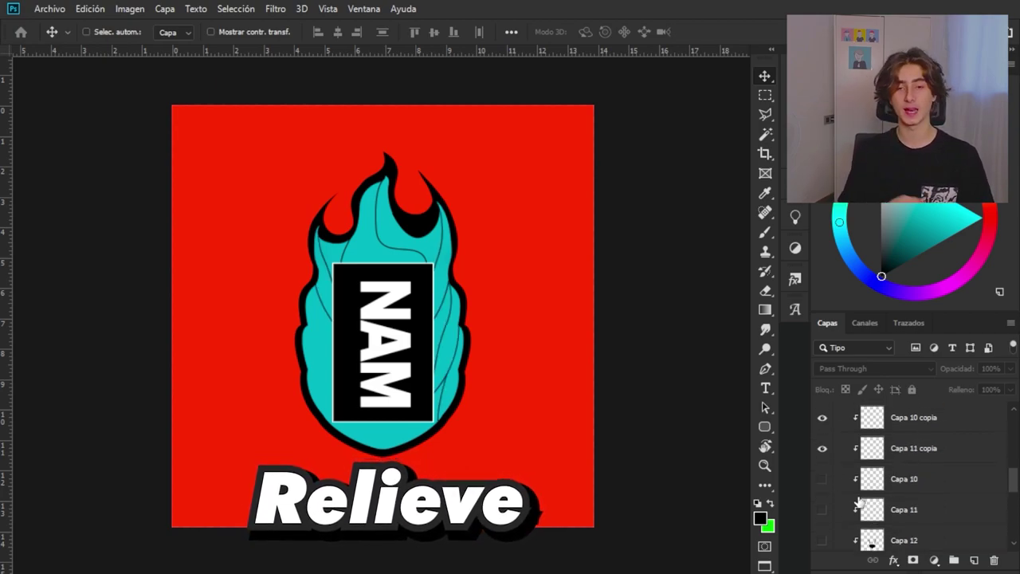
{"action": "left_click", "coordinate": [821, 479]}
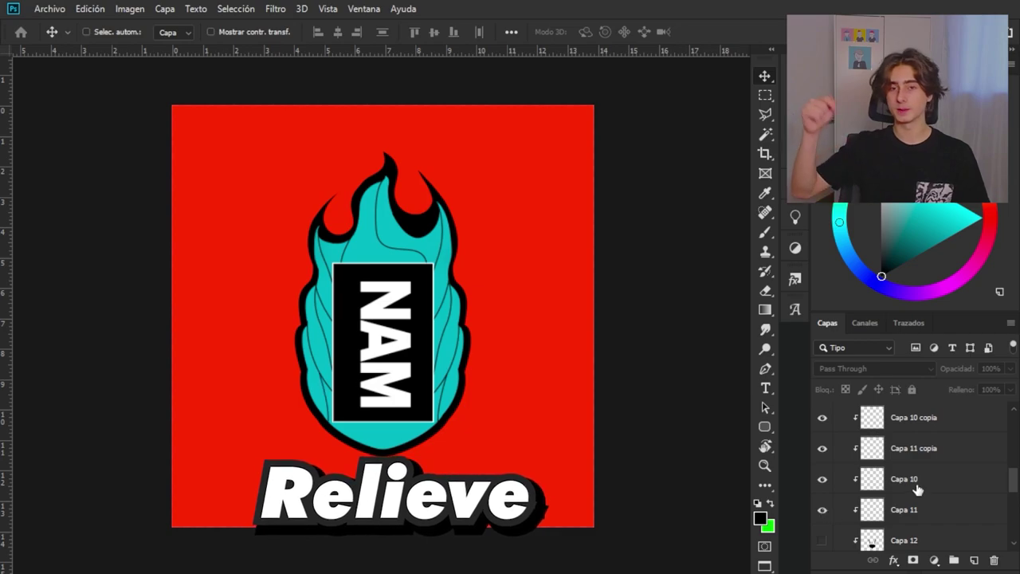
{"action": "scroll", "coordinate": [857, 494], "scroll_direction": "down", "scroll_amount": 2}
Step: Show the black lower-flame shading, cyan upper highlights and Capa 13 shading layers
{"action": "left_click", "coordinate": [823, 503]}
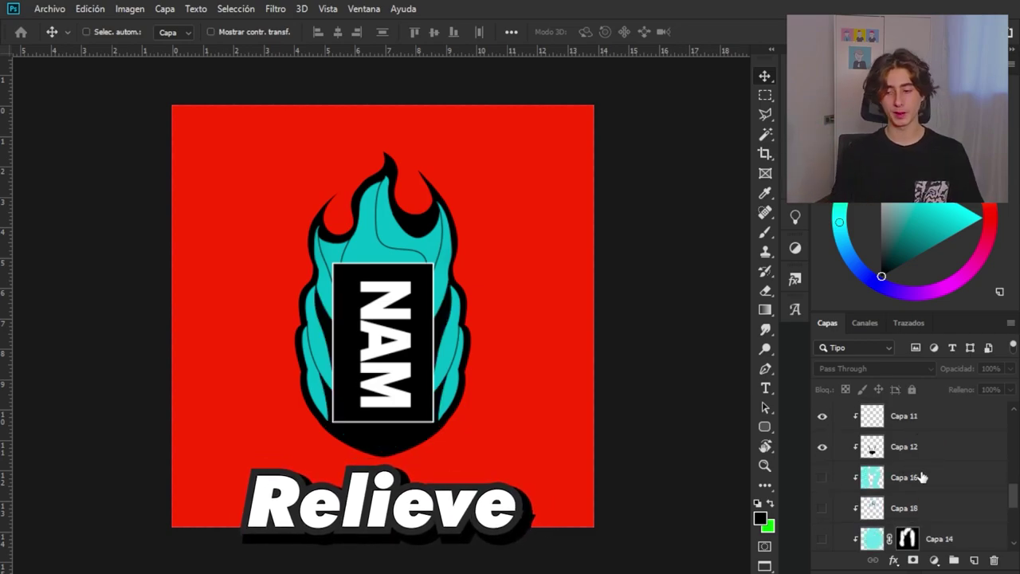
{"action": "scroll", "coordinate": [922, 476], "scroll_direction": "down", "scroll_amount": 5}
{"action": "left_click", "coordinate": [822, 440]}
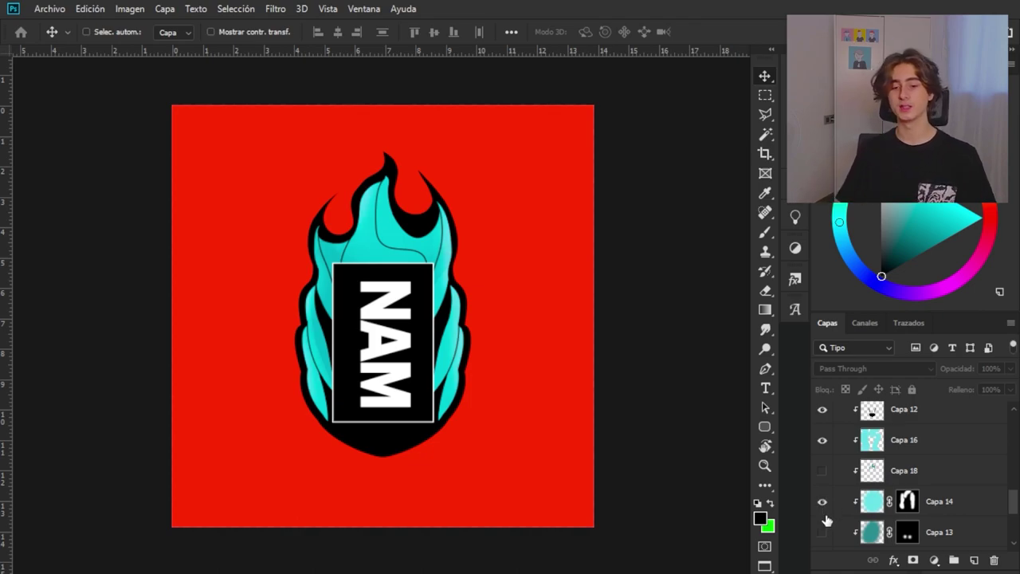
{"action": "left_click", "coordinate": [823, 533]}
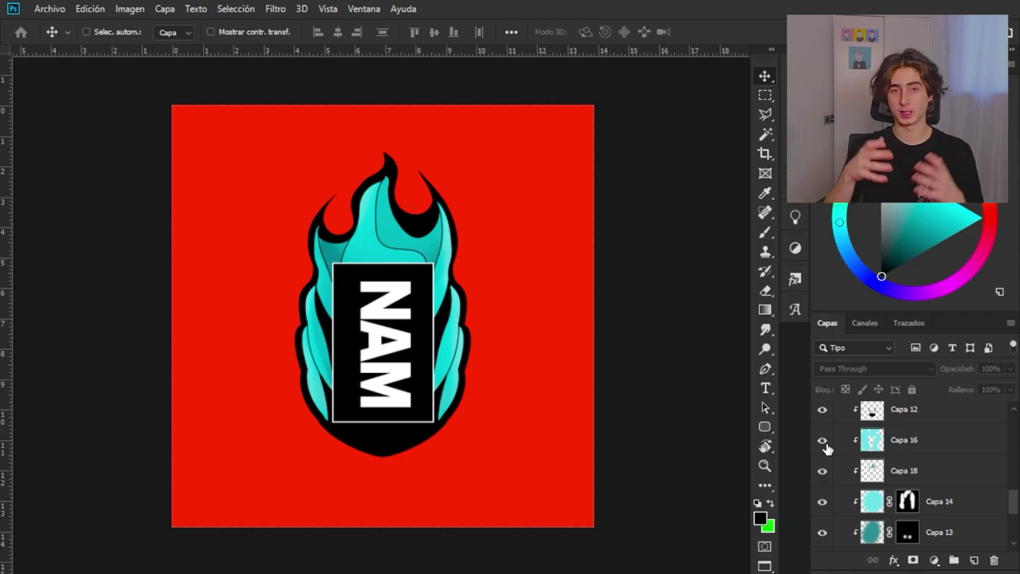
Step: Review the layer list and collapse the KOI group
{"action": "scroll", "coordinate": [933, 448], "scroll_direction": "down", "scroll_amount": 1}
{"action": "scroll", "coordinate": [932, 451], "scroll_direction": "down", "scroll_amount": 1}
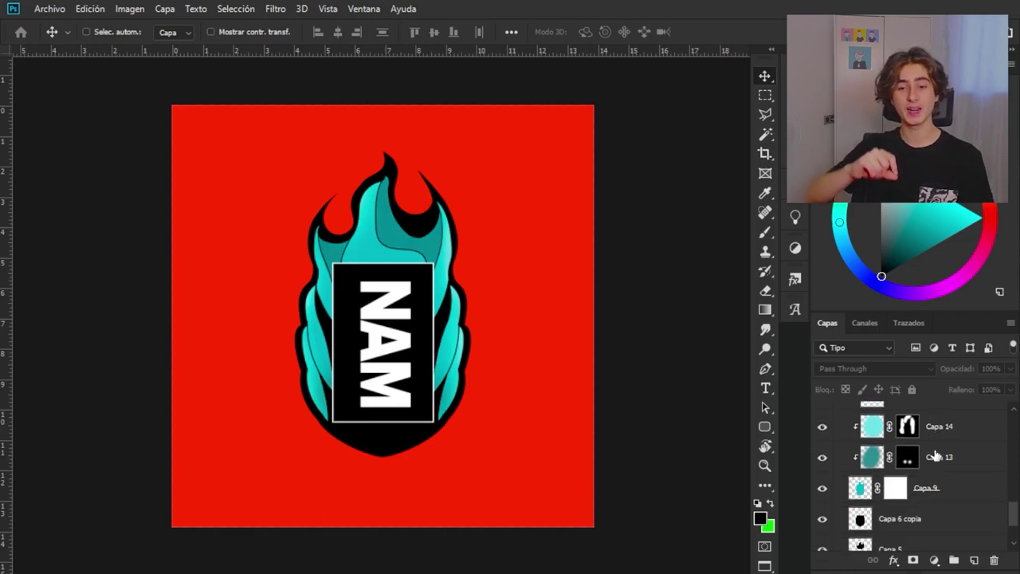
{"action": "scroll", "coordinate": [937, 456], "scroll_direction": "down", "scroll_amount": 1}
{"action": "scroll", "coordinate": [937, 456], "scroll_direction": "down", "scroll_amount": 1}
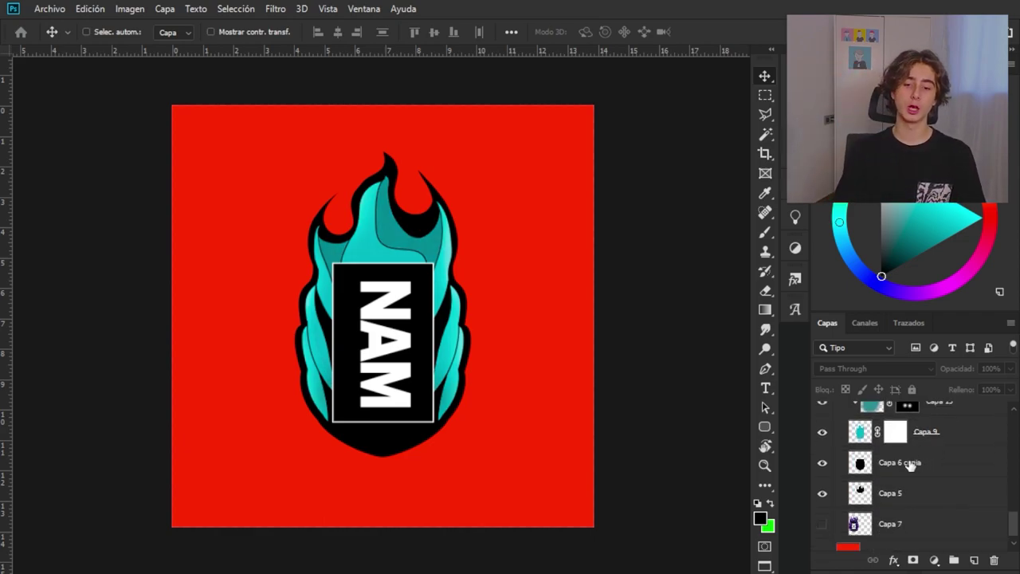
{"action": "scroll", "coordinate": [909, 466], "scroll_direction": "up", "scroll_amount": 3}
{"action": "scroll", "coordinate": [907, 464], "scroll_direction": "up", "scroll_amount": 3}
{"action": "scroll", "coordinate": [900, 462], "scroll_direction": "up", "scroll_amount": 3}
{"action": "scroll", "coordinate": [877, 470], "scroll_direction": "up", "scroll_amount": 2}
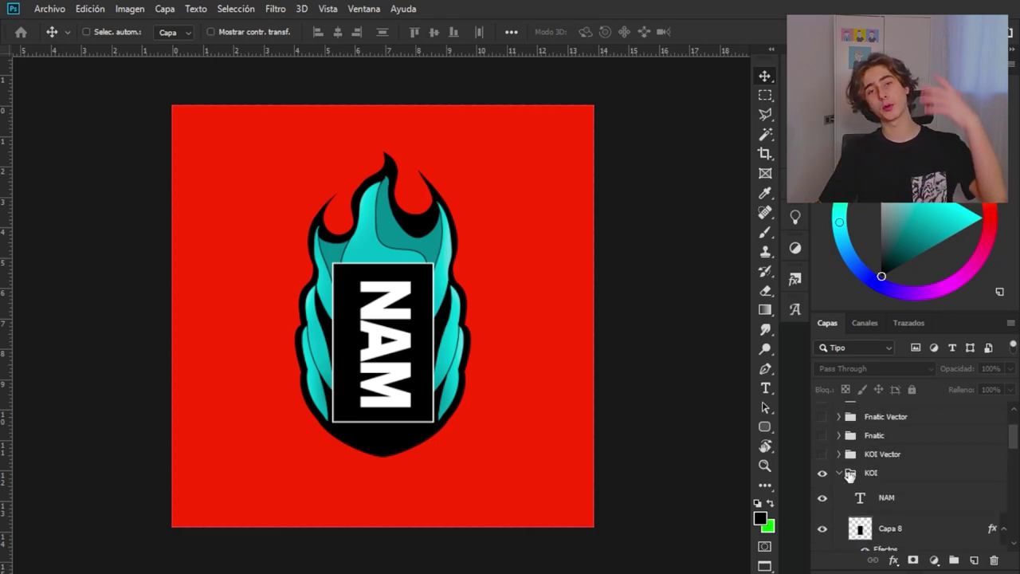
{"action": "left_click", "coordinate": [840, 474]}
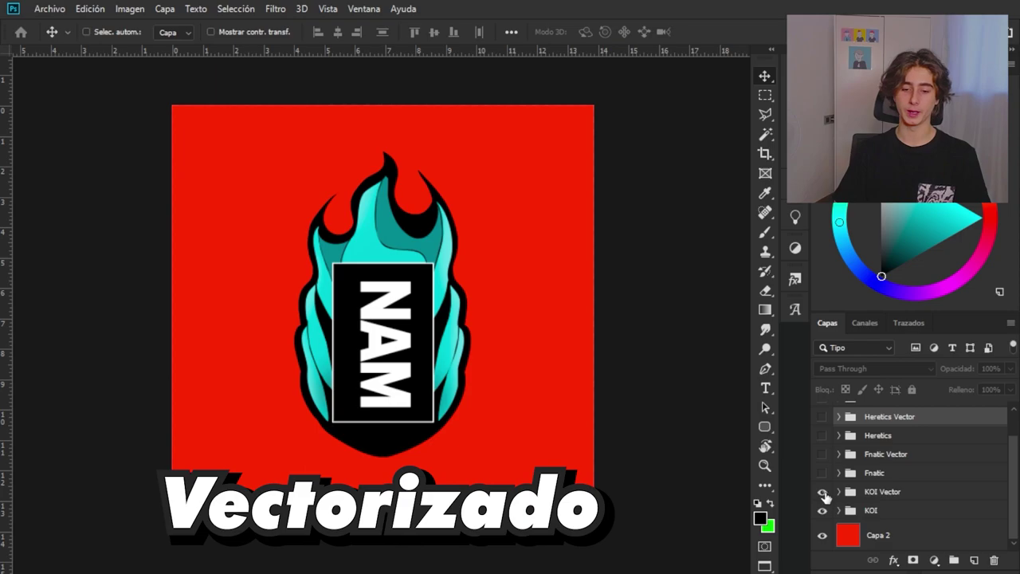
Step: Toggle the KOI Vector layer on and off to compare it with the pixel logo
{"action": "left_click", "coordinate": [822, 493]}
{"action": "left_click", "coordinate": [822, 492]}
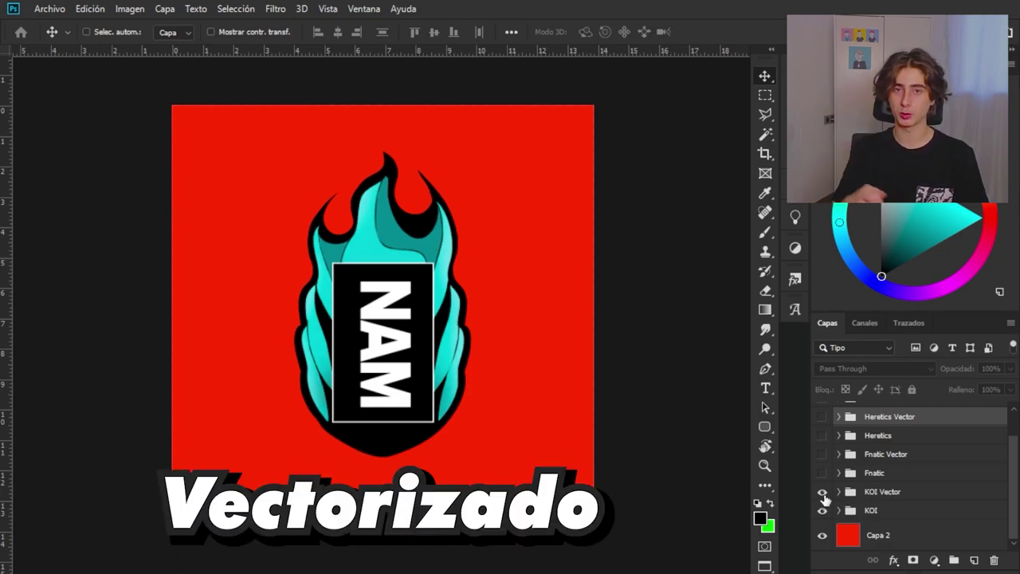
{"action": "left_click", "coordinate": [823, 492]}
{"action": "left_click", "coordinate": [822, 493]}
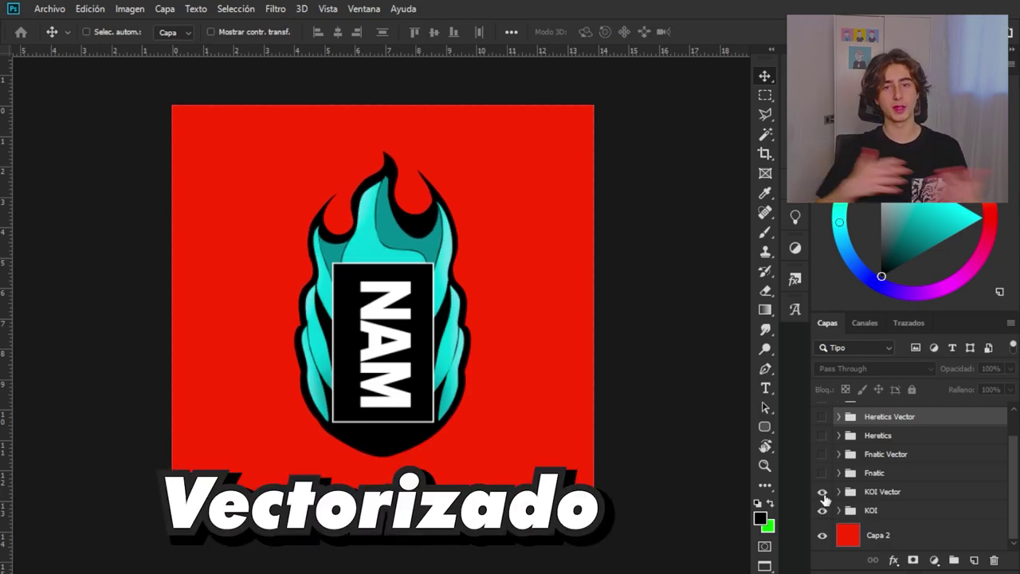
{"action": "left_click", "coordinate": [822, 492]}
Step: Scale the KOI Vector logo up to about 245% and inspect it
{"action": "left_click", "coordinate": [822, 492]}
{"action": "key", "text": "ctrl+t"}
{"action": "scroll", "coordinate": [531, 221], "scroll_direction": "down", "scroll_amount": 2}
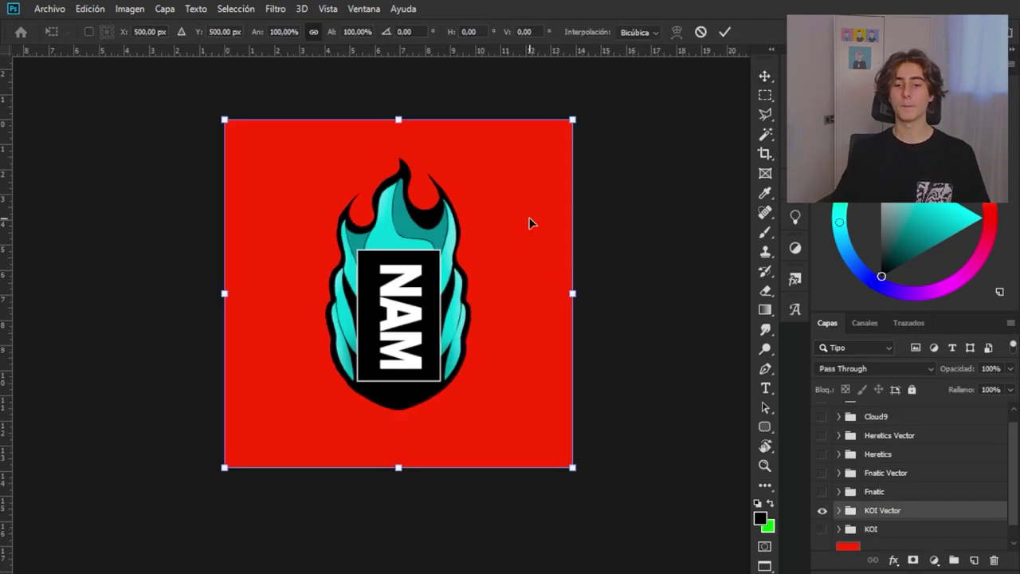
{"action": "scroll", "coordinate": [543, 168], "scroll_direction": "down", "scroll_amount": 2}
{"action": "mouse_move", "coordinate": [542, 168]}
{"action": "left_mouse_down"}
{"action": "mouse_move", "coordinate": [712, 15]}
{"action": "mouse_move", "coordinate": [537, 276]}
{"action": "left_mouse_up"}
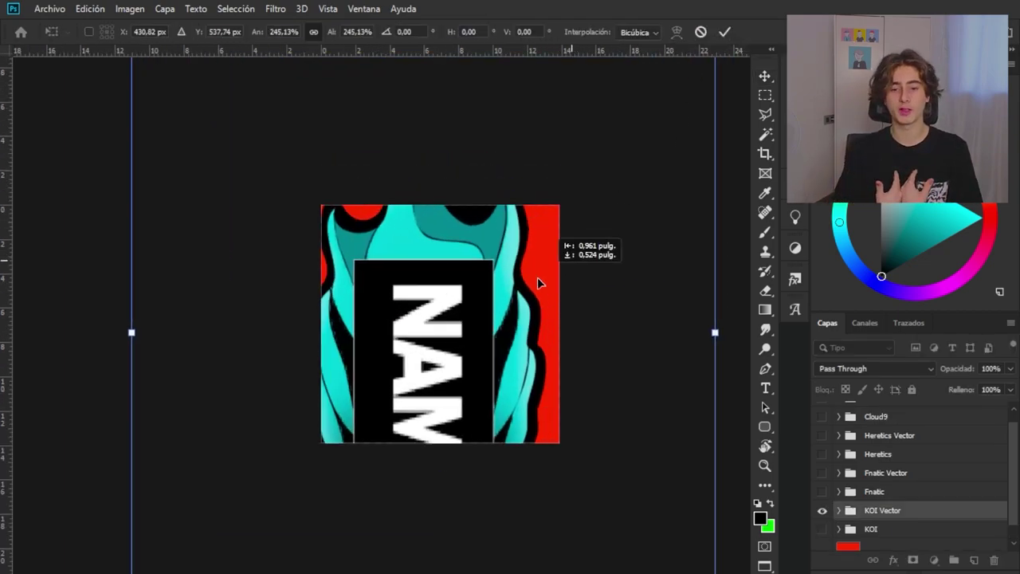
{"action": "key", "text": "Return"}
{"action": "scroll", "coordinate": [485, 257], "scroll_direction": "up", "scroll_amount": 2}
{"action": "scroll", "coordinate": [483, 263], "scroll_direction": "up", "scroll_amount": 2}
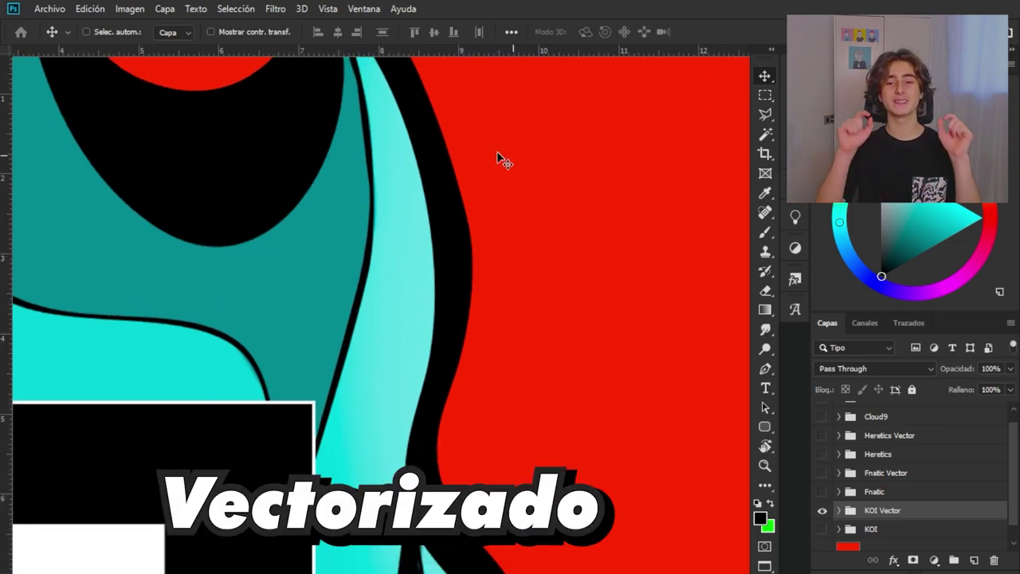
{"action": "scroll", "coordinate": [506, 240], "scroll_direction": "up", "scroll_amount": 1}
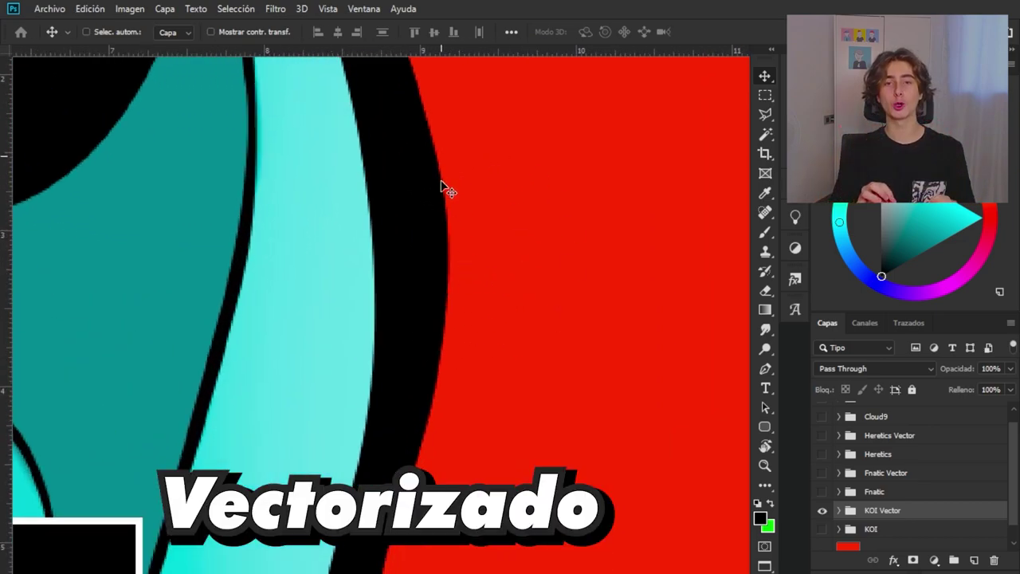
{"action": "scroll", "coordinate": [398, 207], "scroll_direction": "down", "scroll_amount": 3}
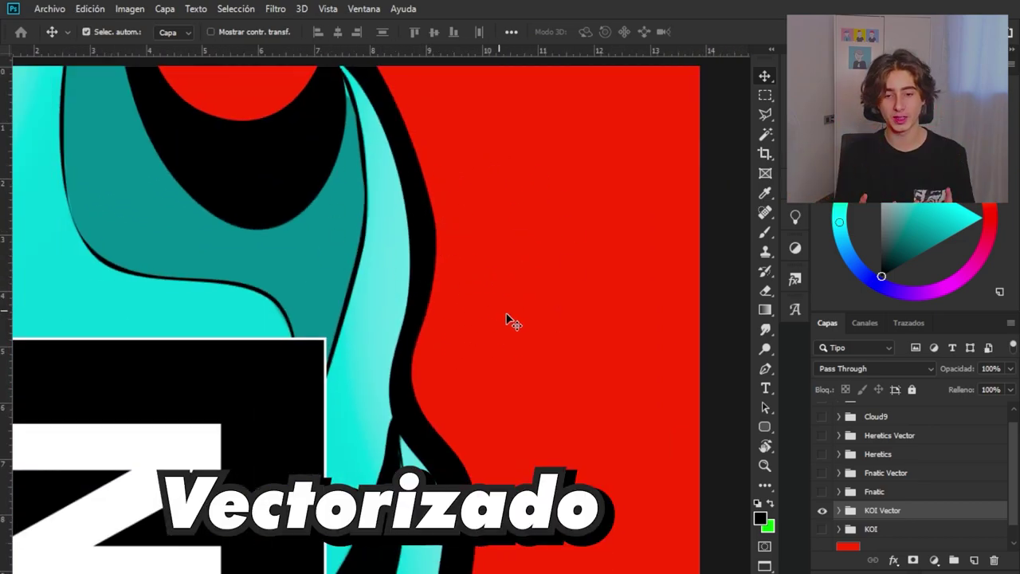
{"action": "scroll", "coordinate": [509, 318], "scroll_direction": "down", "scroll_amount": 2}
{"action": "scroll", "coordinate": [577, 368], "scroll_direction": "down", "scroll_amount": 2}
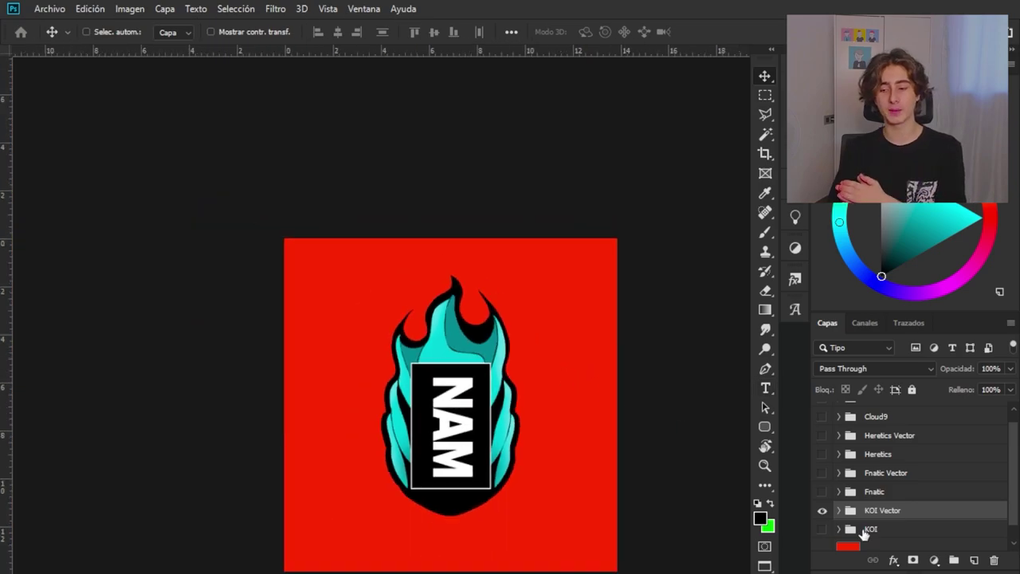
Step: Switch to the pixel KOI logo, scale it to about 286%, and shift it left
{"action": "left_click", "coordinate": [822, 529]}
{"action": "left_click", "coordinate": [871, 529]}
{"action": "left_click_drag", "start_coordinate": [515, 394], "coordinate": [480, 332]}
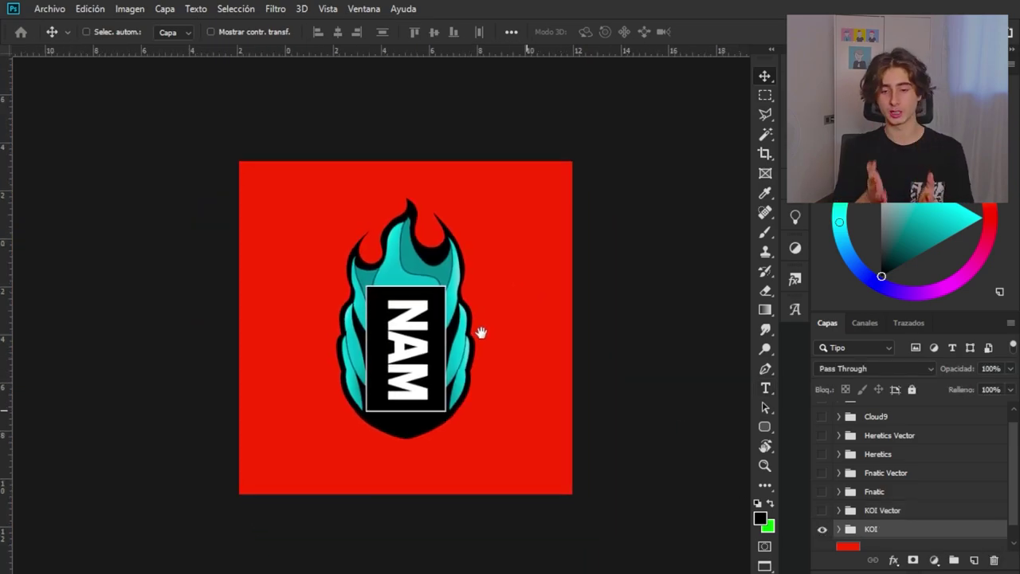
{"action": "key", "text": "ctrl"}
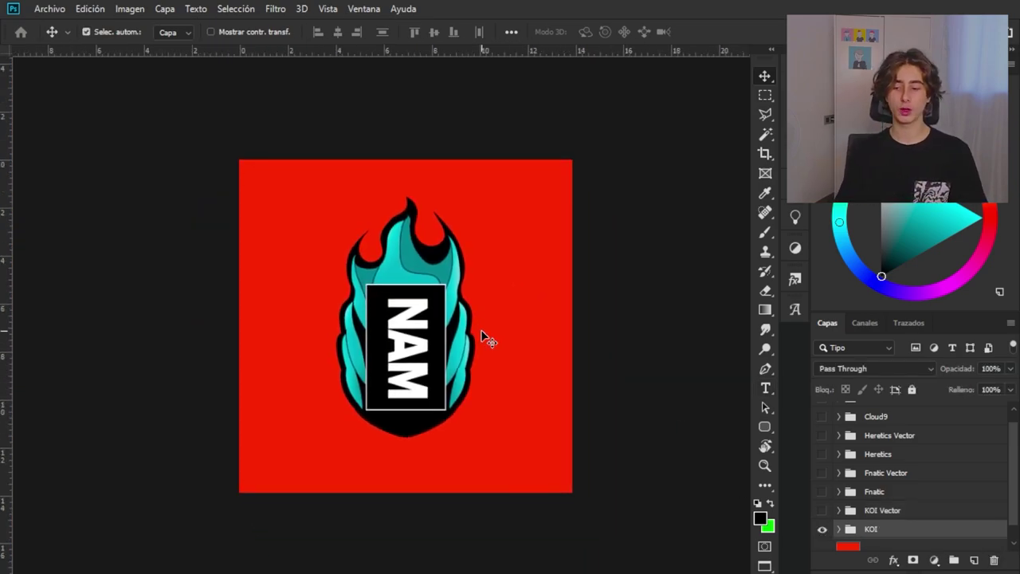
{"action": "key", "text": "ctrl+t"}
{"action": "left_click_drag", "start_coordinate": [558, 325], "coordinate": [736, 326]}
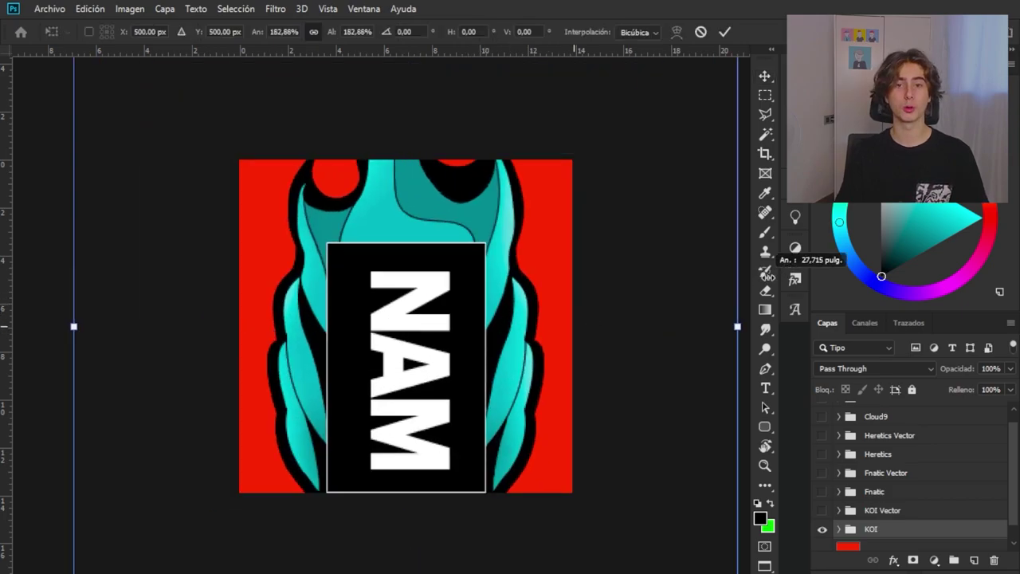
{"action": "left_click_drag", "start_coordinate": [601, 287], "coordinate": [468, 322]}
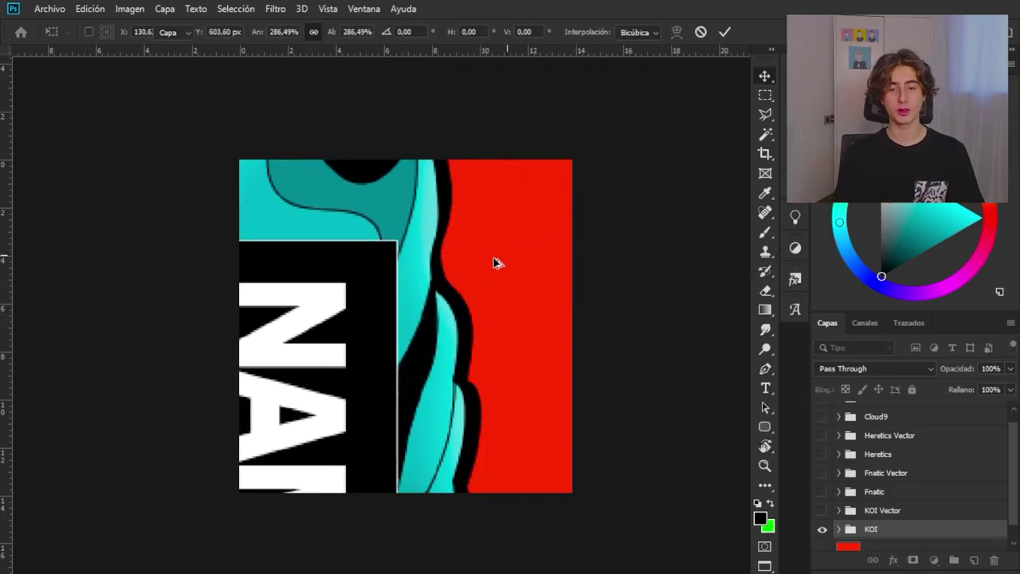
{"action": "key", "text": "Return"}
Step: Zoom in on the enlarged pixel KOI logo's jagged edges
{"action": "scroll", "coordinate": [494, 263], "scroll_direction": "up", "scroll_amount": 3}
{"action": "scroll", "coordinate": [440, 279], "scroll_direction": "up", "scroll_amount": 2}
{"action": "scroll", "coordinate": [377, 140], "scroll_direction": "up", "scroll_amount": 2}
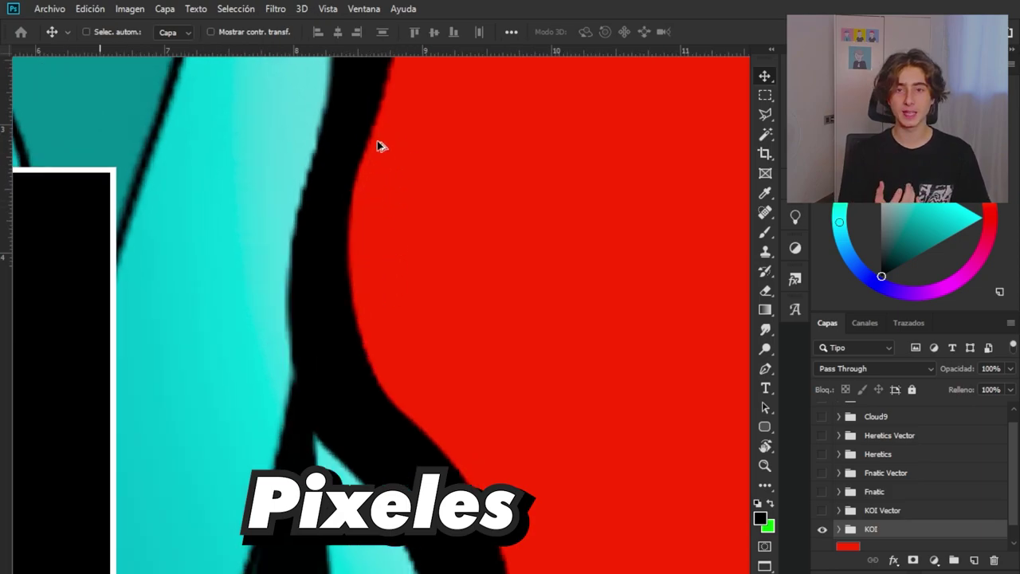
{"action": "scroll", "coordinate": [355, 111], "scroll_direction": "up", "scroll_amount": 1}
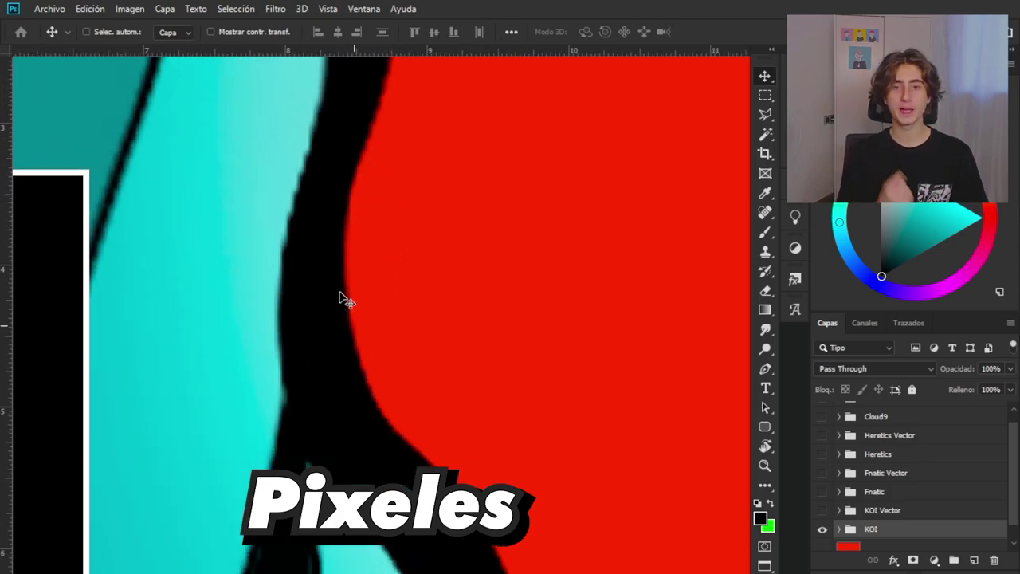
{"action": "scroll", "coordinate": [342, 299], "scroll_direction": "up", "scroll_amount": 3}
{"action": "scroll", "coordinate": [343, 298], "scroll_direction": "left", "scroll_amount": 3}
{"action": "scroll", "coordinate": [337, 314], "scroll_direction": "up", "scroll_amount": 1}
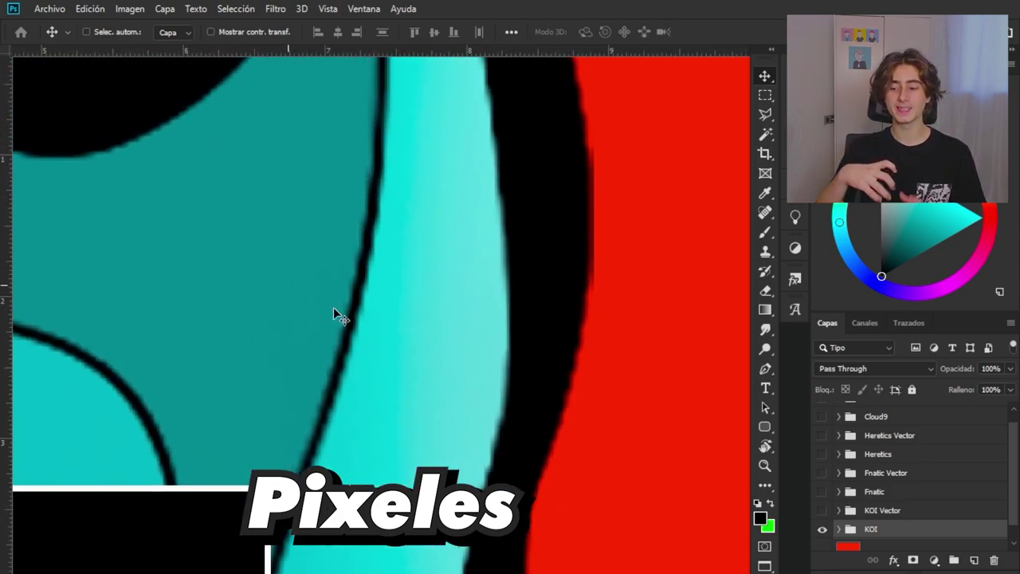
Step: Show the KOI Vector layer and scale it up to match
{"action": "left_click", "coordinate": [822, 510]}
{"action": "left_click", "coordinate": [882, 510]}
{"action": "key", "text": "ctrl+t"}
{"action": "scroll", "coordinate": [453, 337], "scroll_direction": "down", "scroll_amount": 2}
{"action": "scroll", "coordinate": [417, 246], "scroll_direction": "down", "scroll_amount": 2}
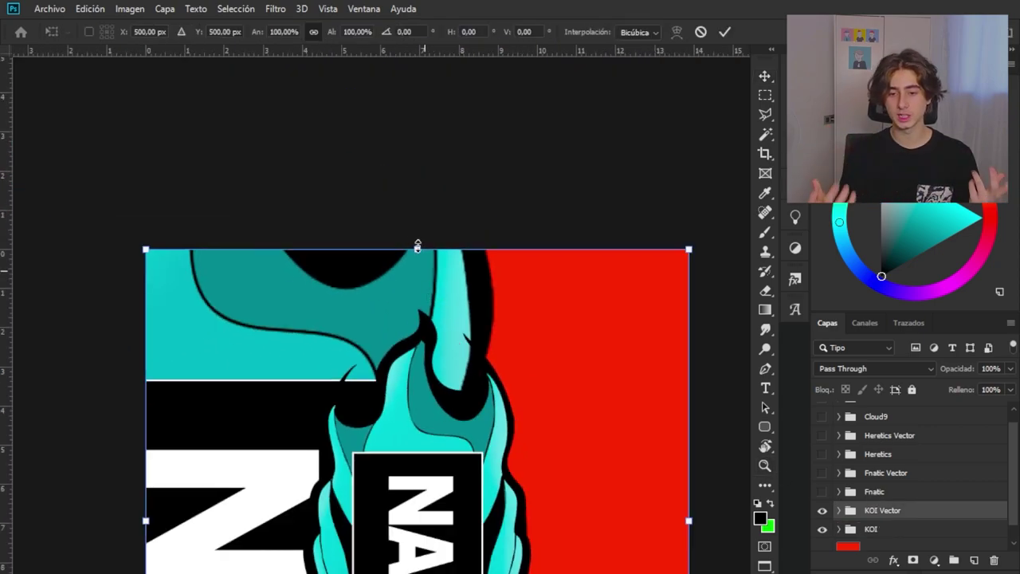
{"action": "mouse_move", "coordinate": [409, 244]}
{"action": "left_mouse_down"}
{"action": "mouse_move", "coordinate": [403, 331]}
{"action": "mouse_move", "coordinate": [444, 352]}
{"action": "left_mouse_up"}
{"action": "key", "text": "Return"}
Step: Duplicate the J hook layer, move the copy up-right, and rotate it 135 degrees
{"action": "scroll", "coordinate": [480, 341], "scroll_direction": "up", "scroll_amount": 2}
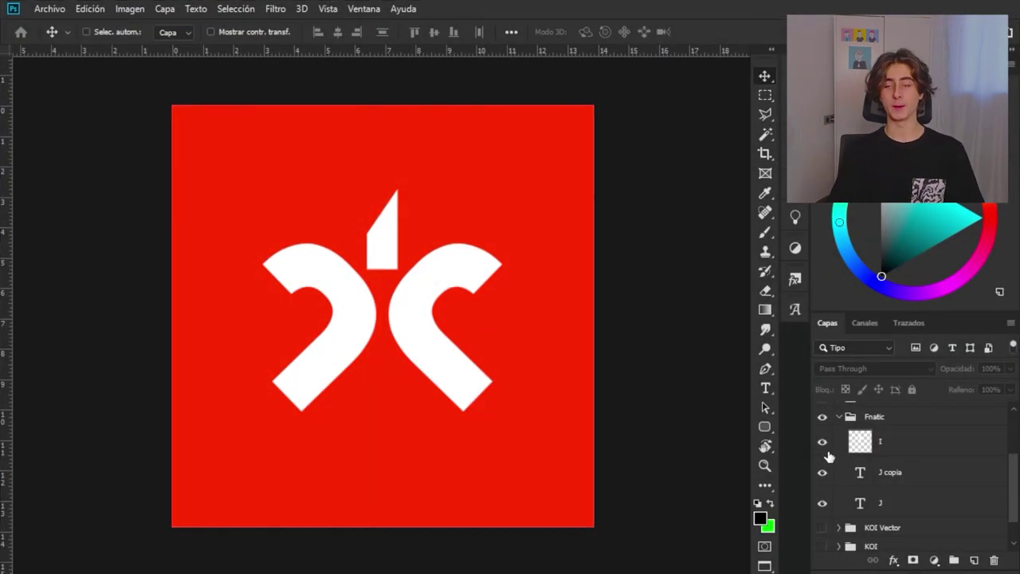
{"action": "left_click", "coordinate": [825, 503]}
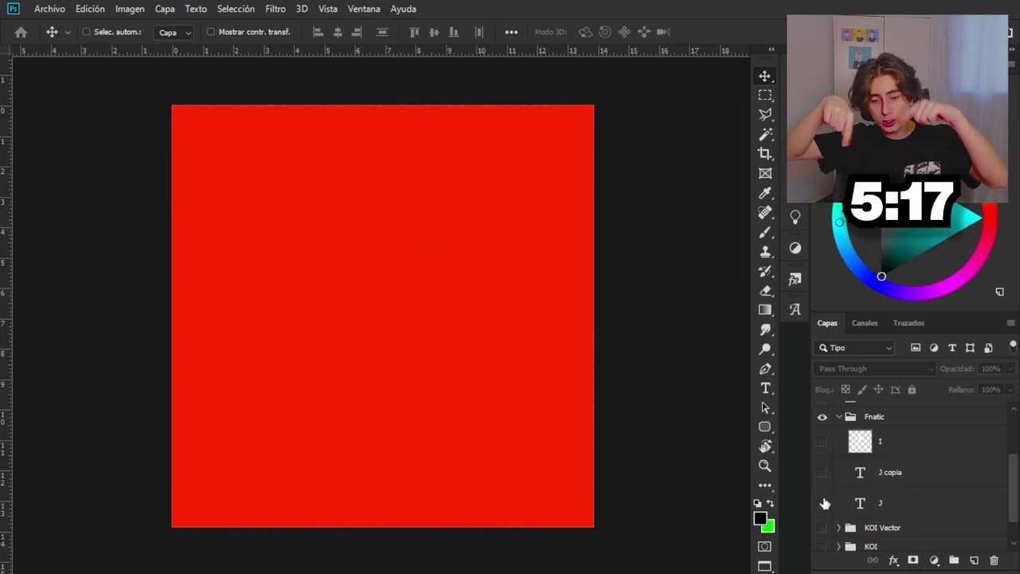
{"action": "left_click", "coordinate": [825, 503]}
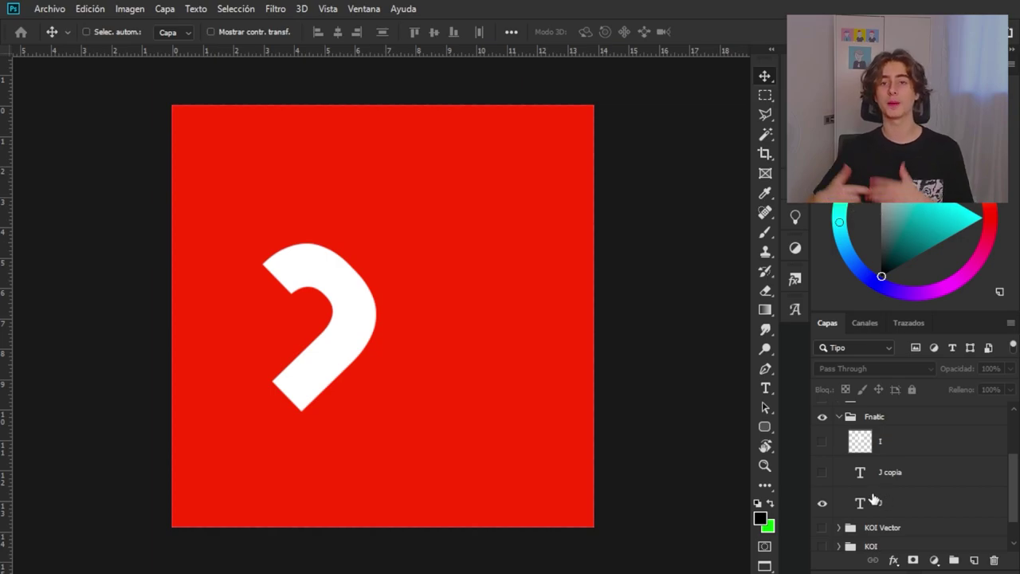
{"action": "key", "text": "ctrl+j"}
{"action": "left_click_drag", "start_coordinate": [341, 338], "coordinate": [446, 311]}
{"action": "key", "text": "ctrl+t"}
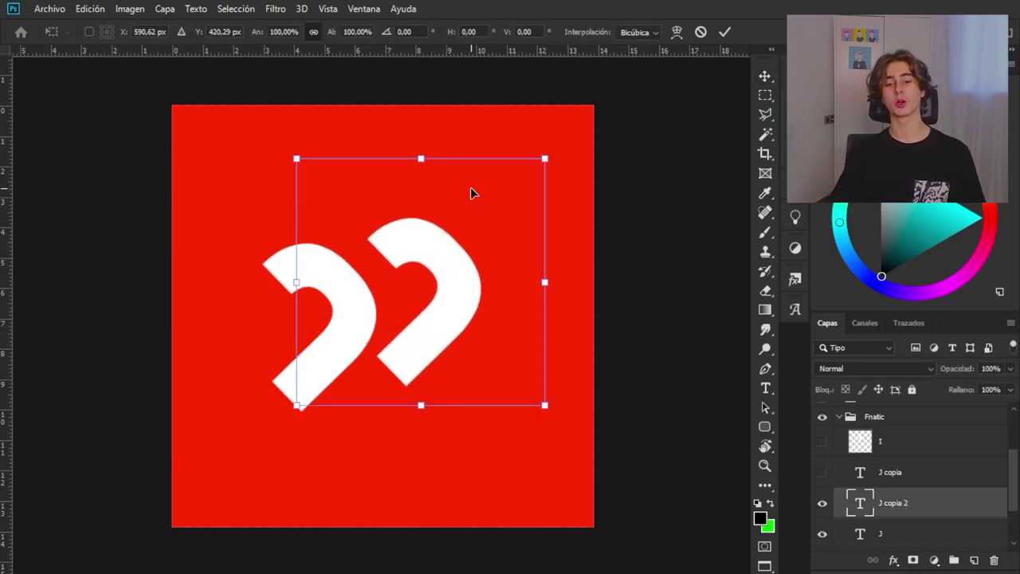
{"action": "left_click_drag", "start_coordinate": [482, 130], "coordinate": [502, 418]}
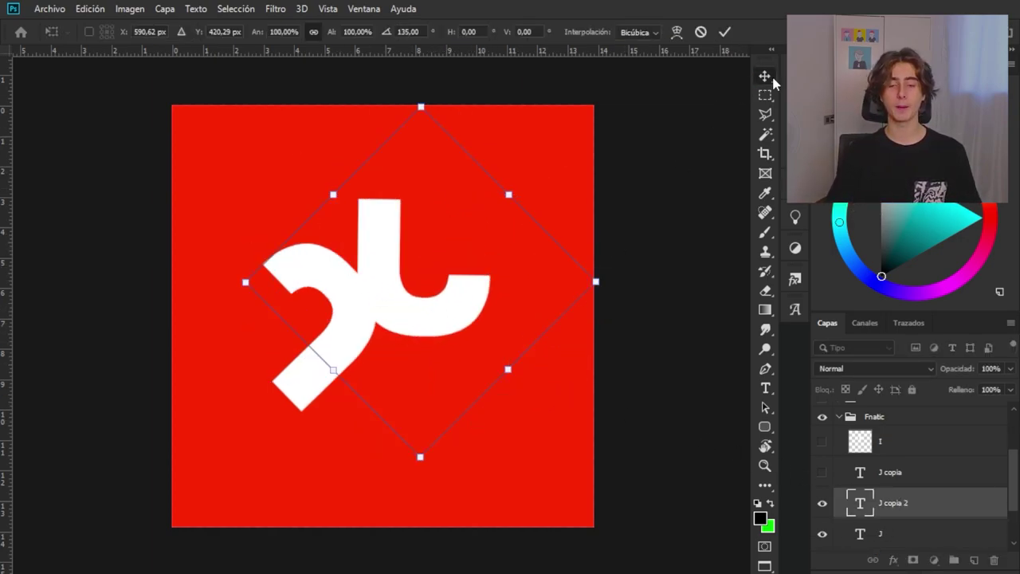
{"action": "key", "text": "Return"}
Step: Test replacing the rotated letter with 'Sa' using the Type tool, then delete it
{"action": "key", "text": "t"}
{"action": "double_click", "coordinate": [433, 262]}
{"action": "type", "text": "S"}
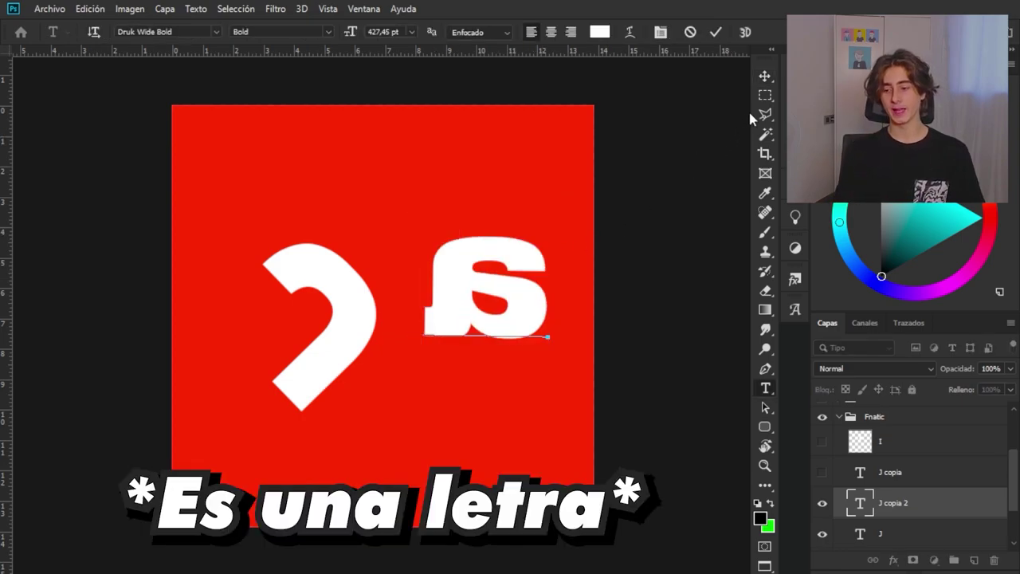
{"action": "type", "text": "a"}
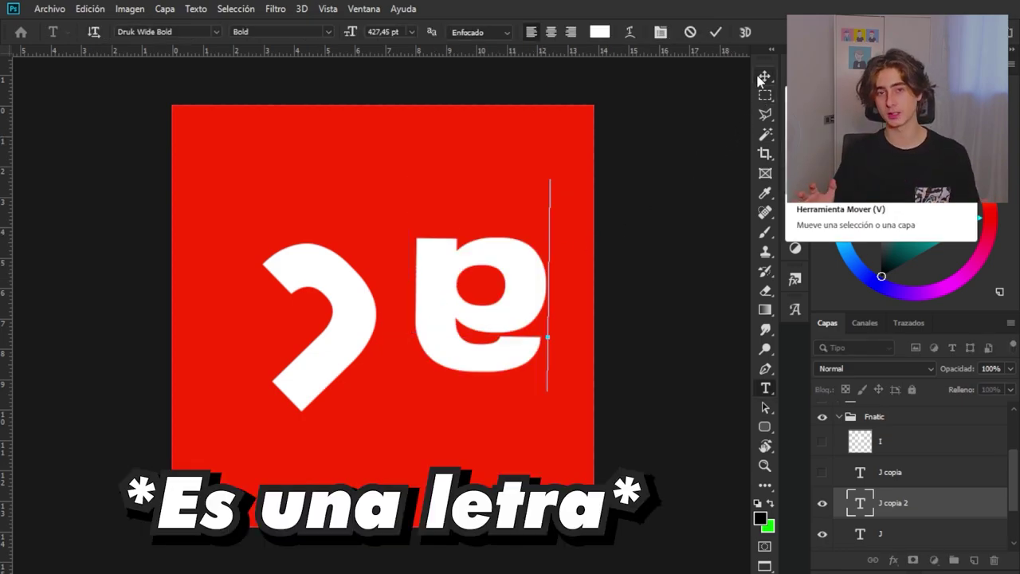
{"action": "key", "text": "BackSpace"}
{"action": "key", "text": "BackSpace"}
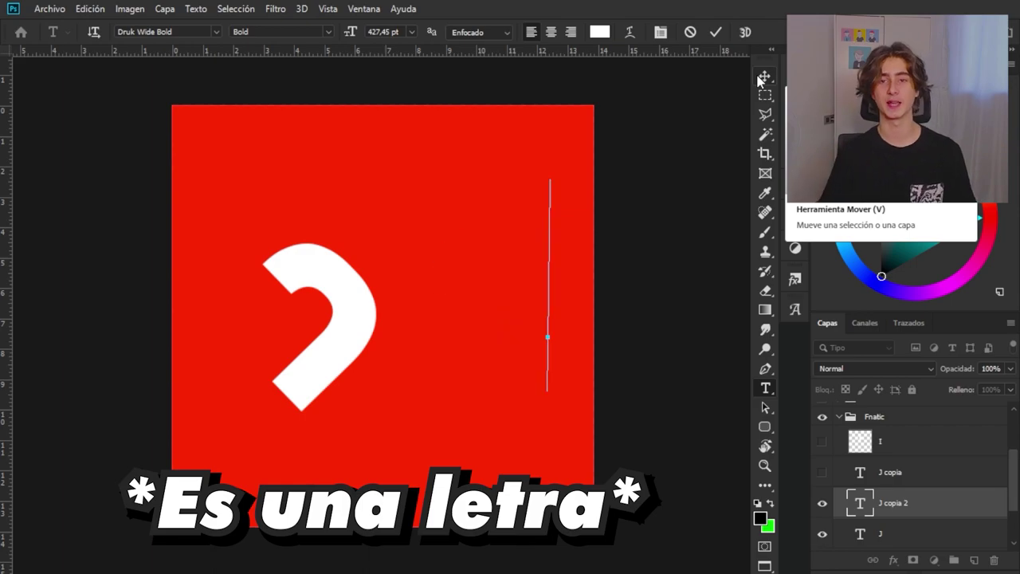
{"action": "left_click", "coordinate": [763, 77]}
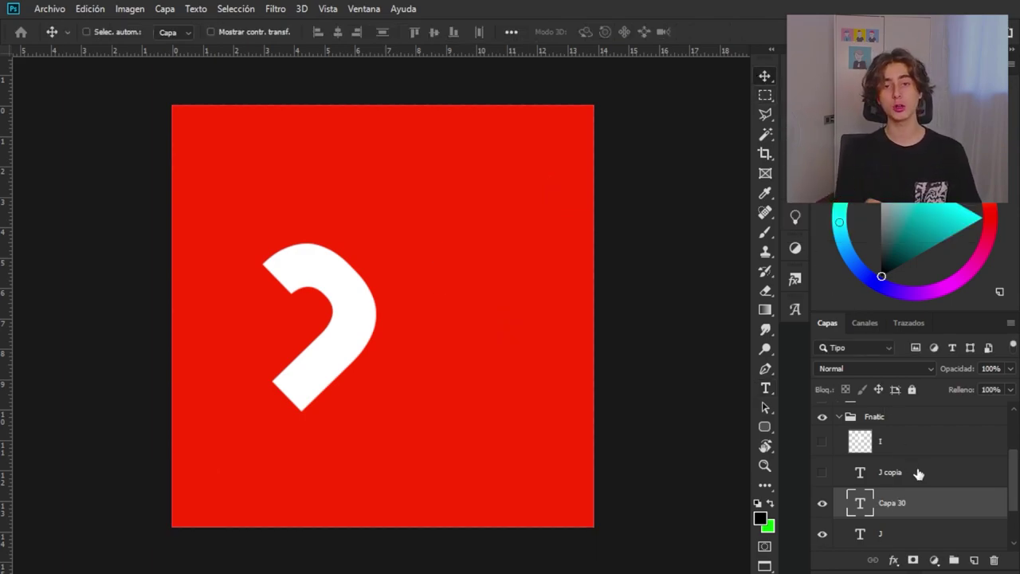
Step: Show the J copia, rotate the I wedge upside down below the hooks, and collapse Fnatic
{"action": "left_click", "coordinate": [821, 473]}
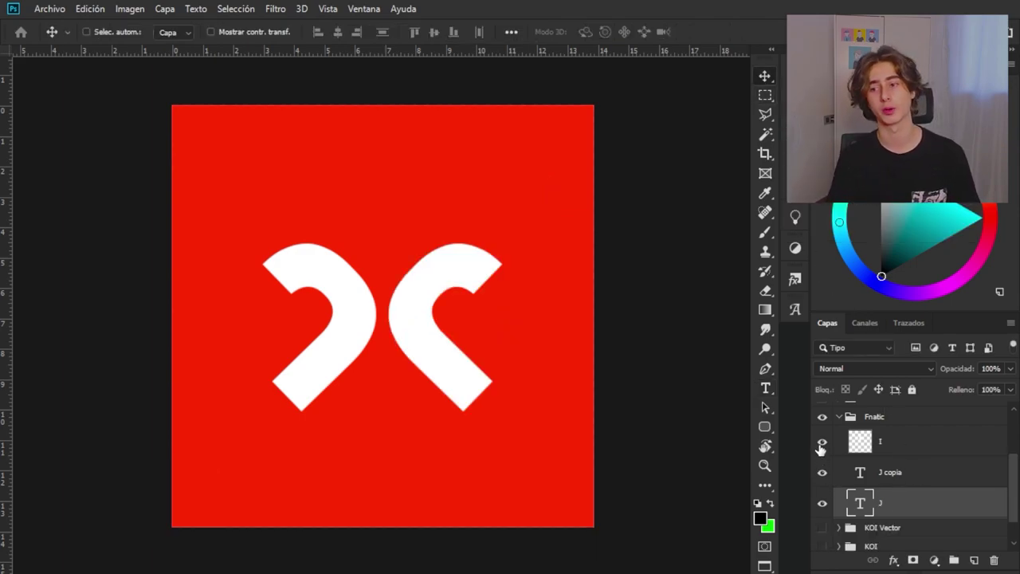
{"action": "left_click", "coordinate": [894, 444]}
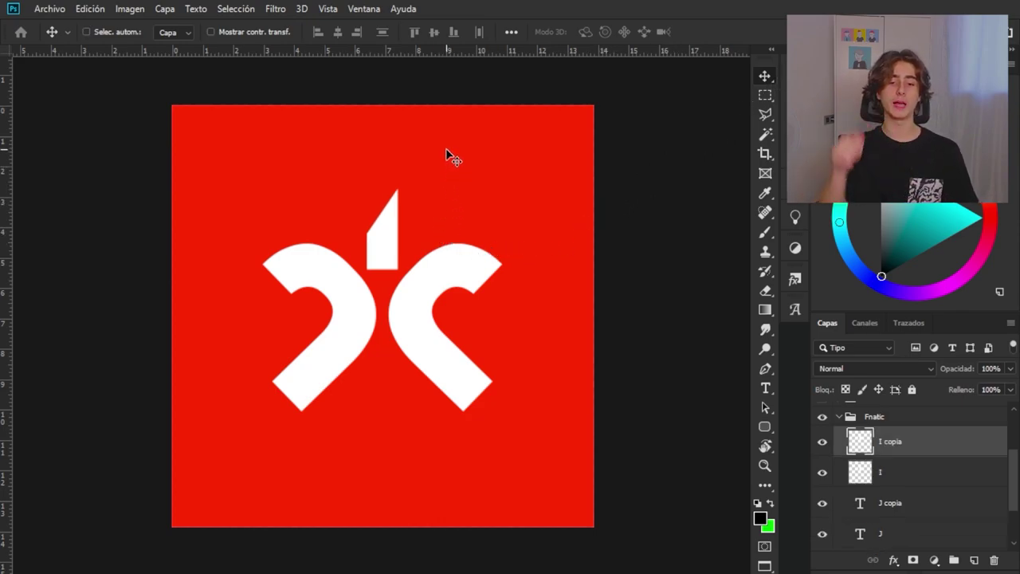
{"action": "key", "text": "ctrl+t"}
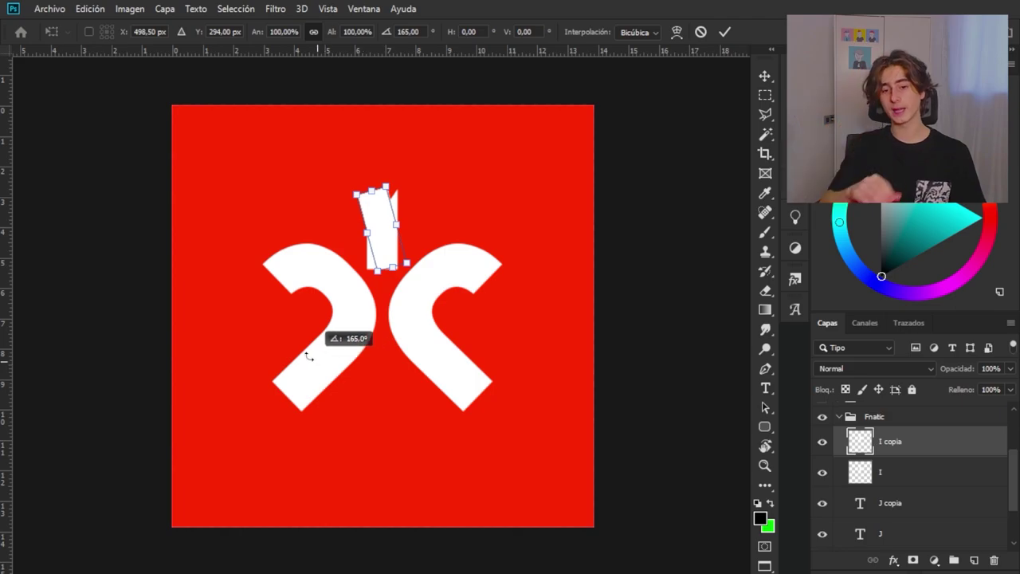
{"action": "left_click_drag", "start_coordinate": [445, 320], "coordinate": [319, 335]}
{"action": "left_click", "coordinate": [725, 32]}
{"action": "left_click_drag", "start_coordinate": [453, 197], "coordinate": [453, 389]}
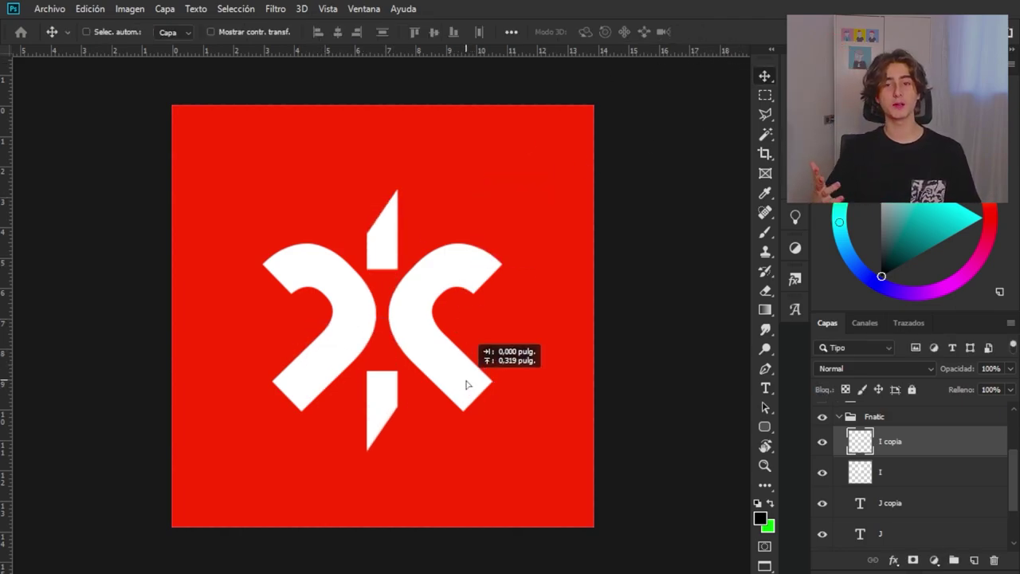
{"action": "scroll", "coordinate": [469, 385], "scroll_direction": "up", "scroll_amount": 1}
{"action": "scroll", "coordinate": [420, 377], "scroll_direction": "down", "scroll_amount": 1}
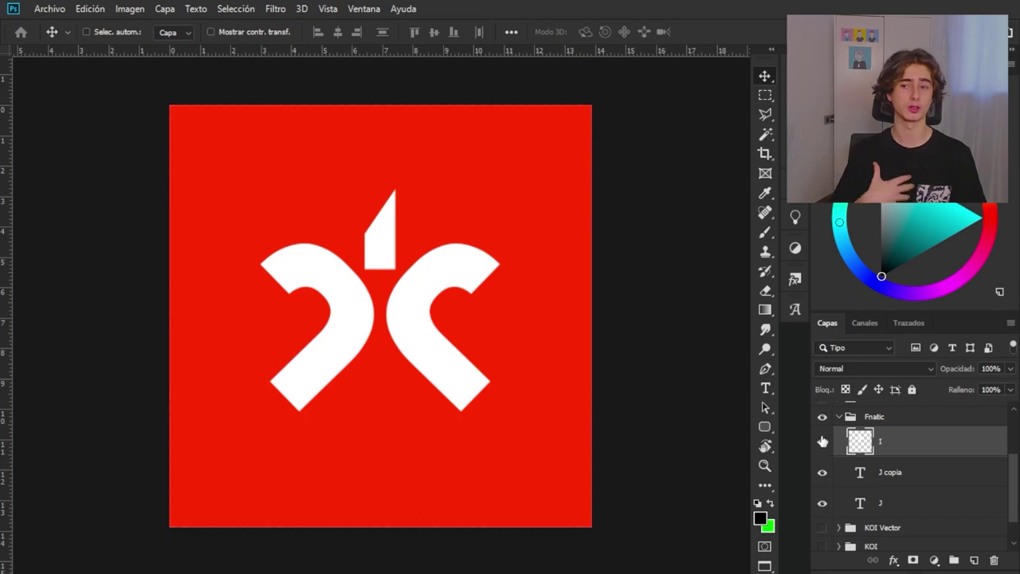
{"action": "left_click", "coordinate": [838, 418]}
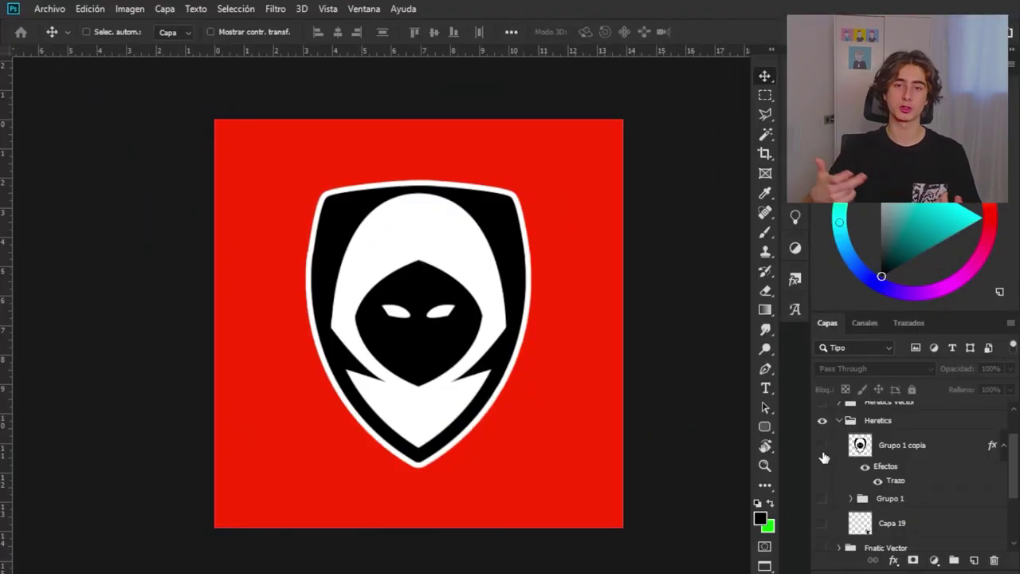
Step: Hide the finished Heretics logo and show the shield base, Capa 23, Capa 27 and Capa 22
{"action": "left_click", "coordinate": [824, 456]}
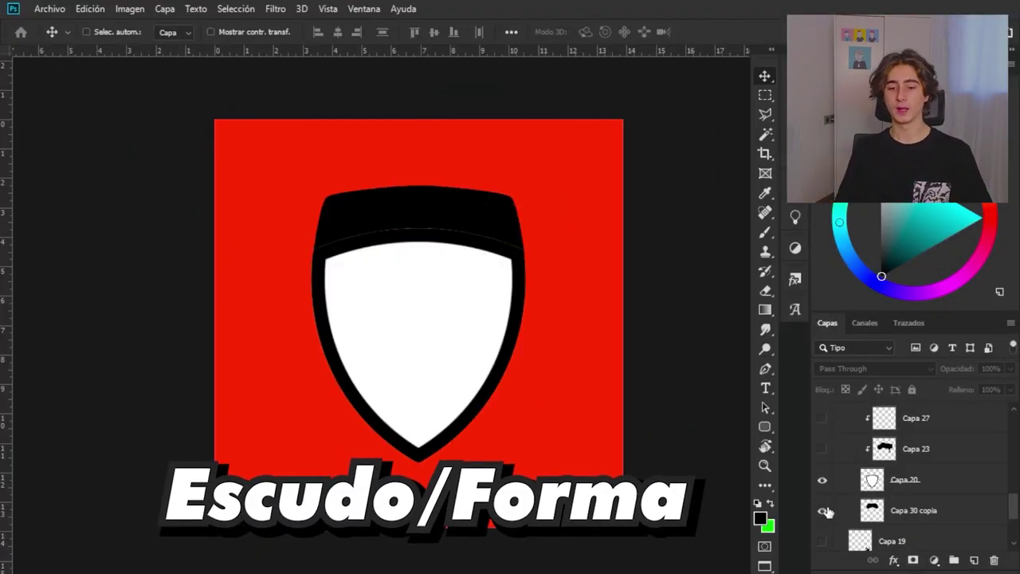
{"action": "left_click", "coordinate": [822, 529]}
{"action": "left_click", "coordinate": [822, 467]}
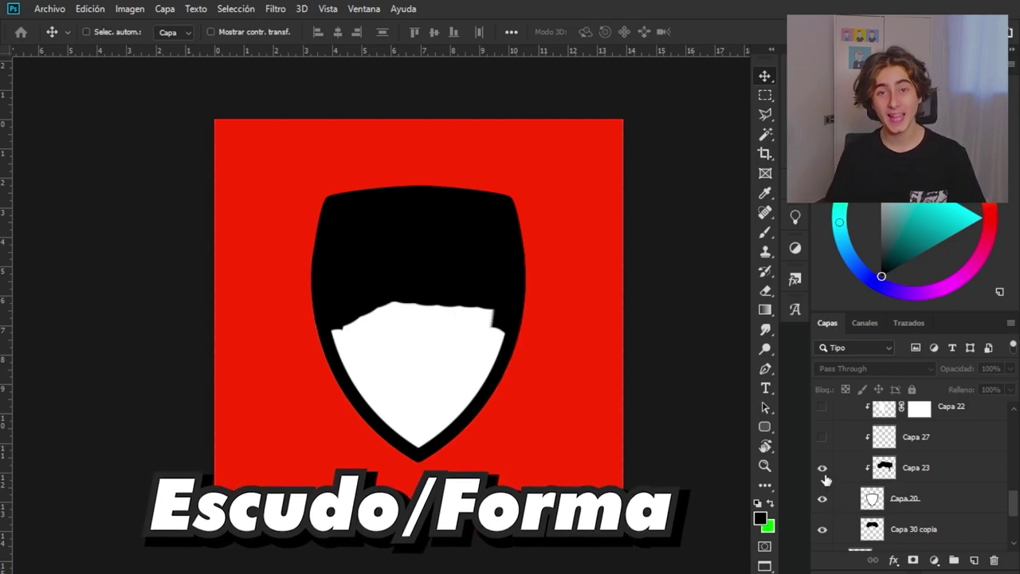
{"action": "scroll", "coordinate": [829, 482], "scroll_direction": "up", "scroll_amount": 1}
{"action": "left_click", "coordinate": [823, 474]}
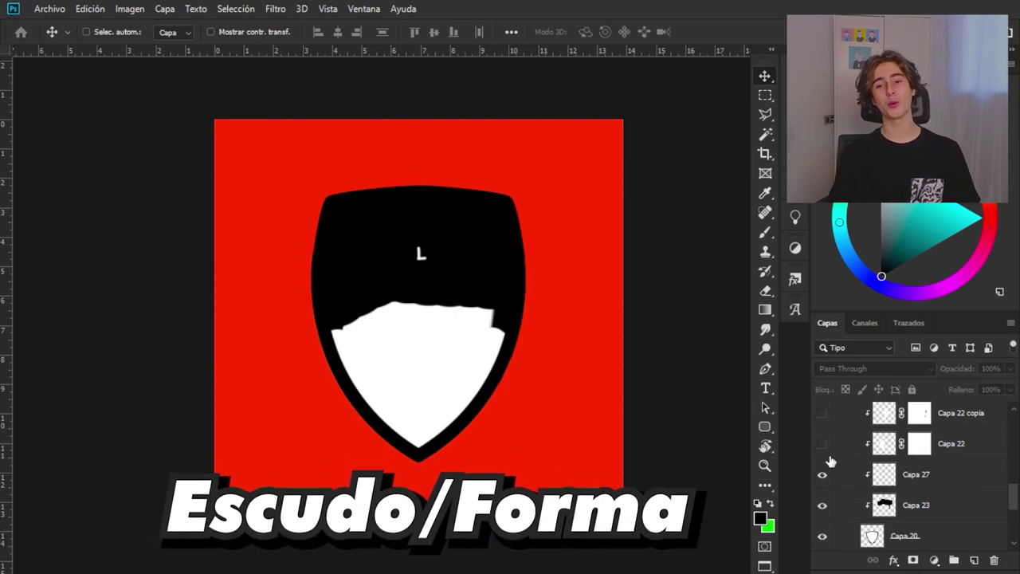
{"action": "left_click", "coordinate": [823, 444]}
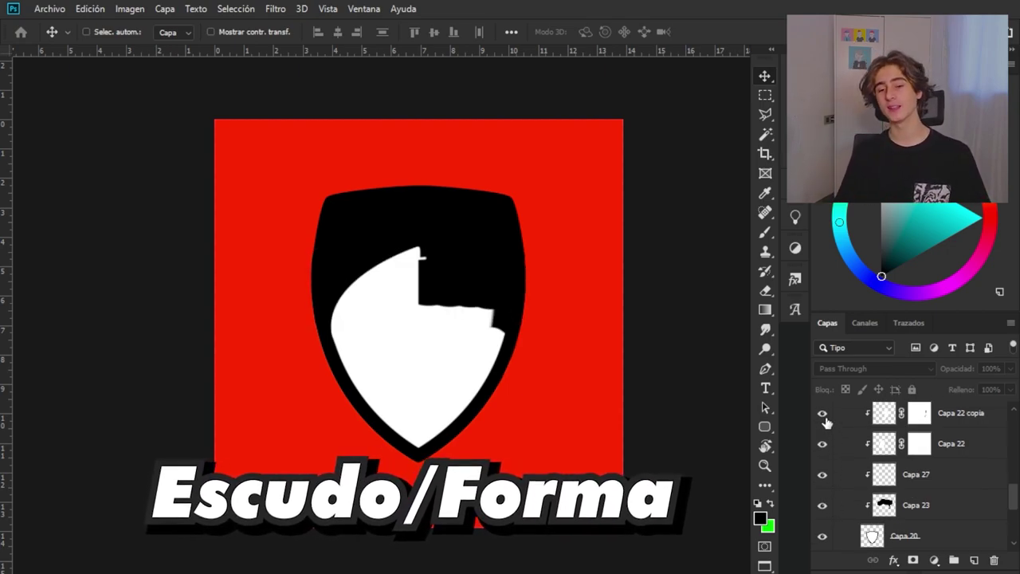
Step: Show Capa 22 copia, Capa 30 copia 2 and the black diamond face with eyes
{"action": "left_click", "coordinate": [822, 413]}
{"action": "scroll", "coordinate": [863, 468], "scroll_direction": "up", "scroll_amount": 2}
{"action": "left_click", "coordinate": [827, 441]}
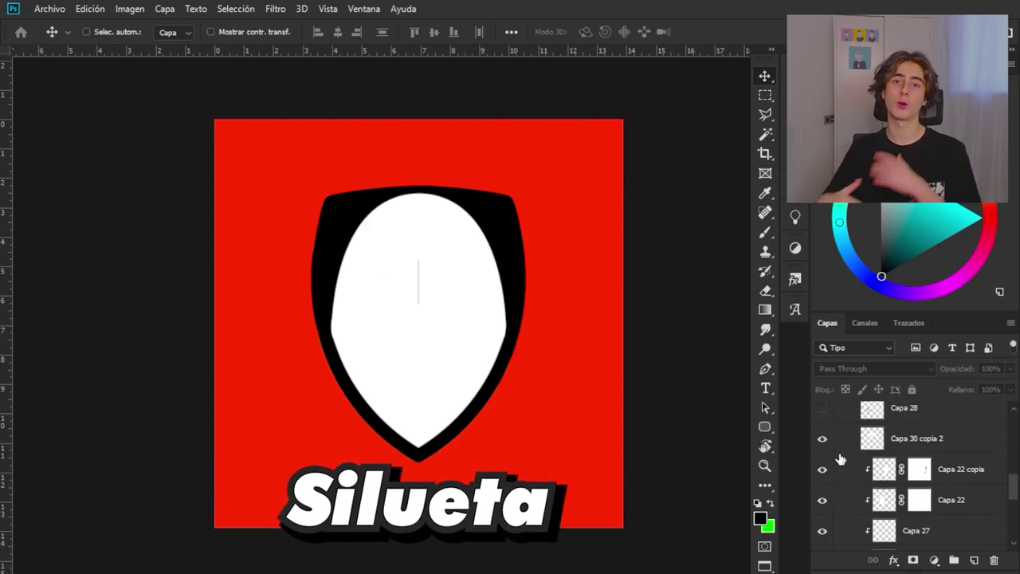
{"action": "scroll", "coordinate": [842, 461], "scroll_direction": "up", "scroll_amount": 1}
{"action": "scroll", "coordinate": [855, 472], "scroll_direction": "up", "scroll_amount": 1}
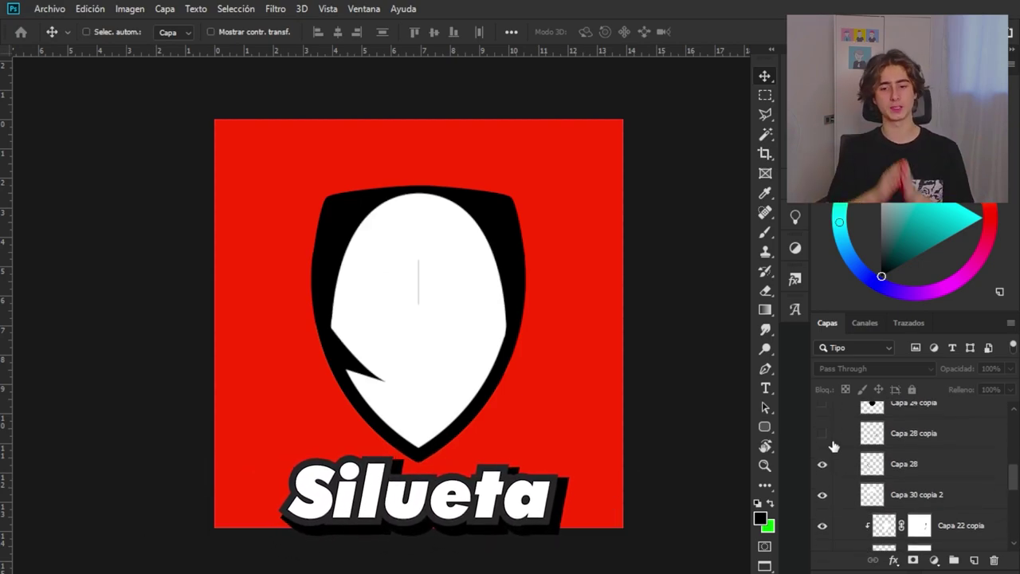
{"action": "scroll", "coordinate": [862, 469], "scroll_direction": "up", "scroll_amount": 1}
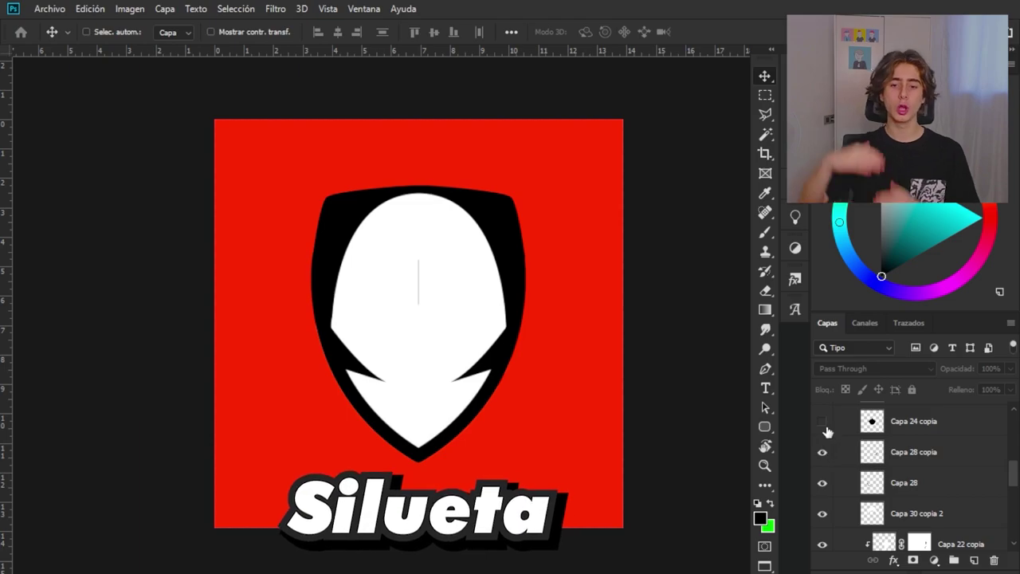
{"action": "left_click", "coordinate": [824, 424]}
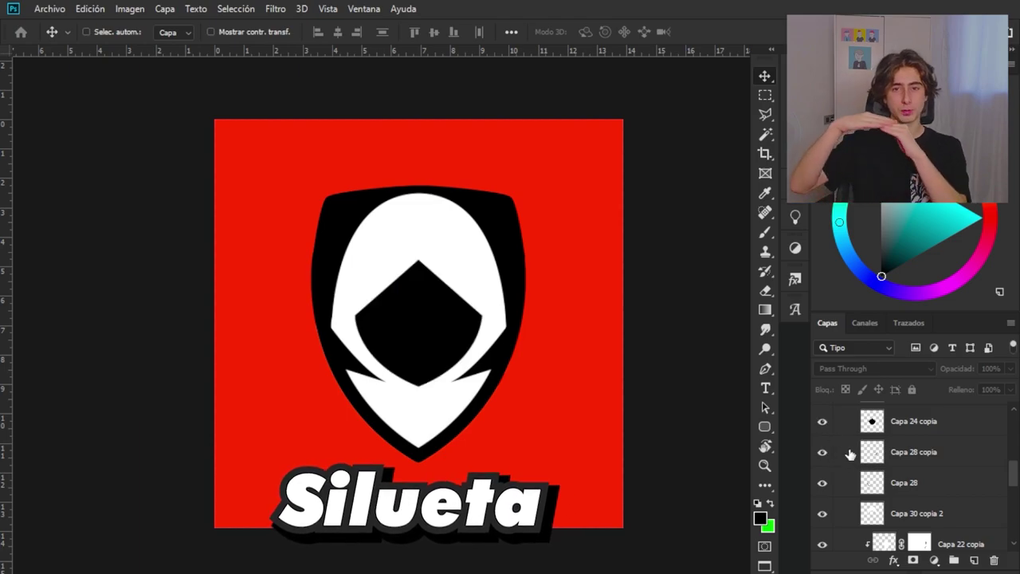
{"action": "scroll", "coordinate": [852, 455], "scroll_direction": "up", "scroll_amount": 1}
{"action": "scroll", "coordinate": [847, 460], "scroll_direction": "up", "scroll_amount": 1}
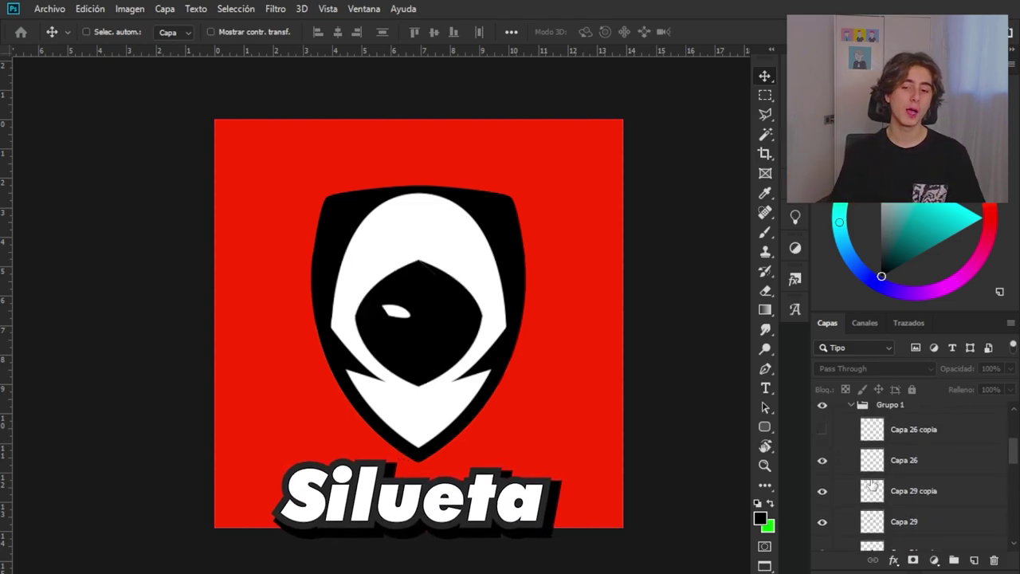
{"action": "scroll", "coordinate": [863, 476], "scroll_direction": "up", "scroll_amount": 2}
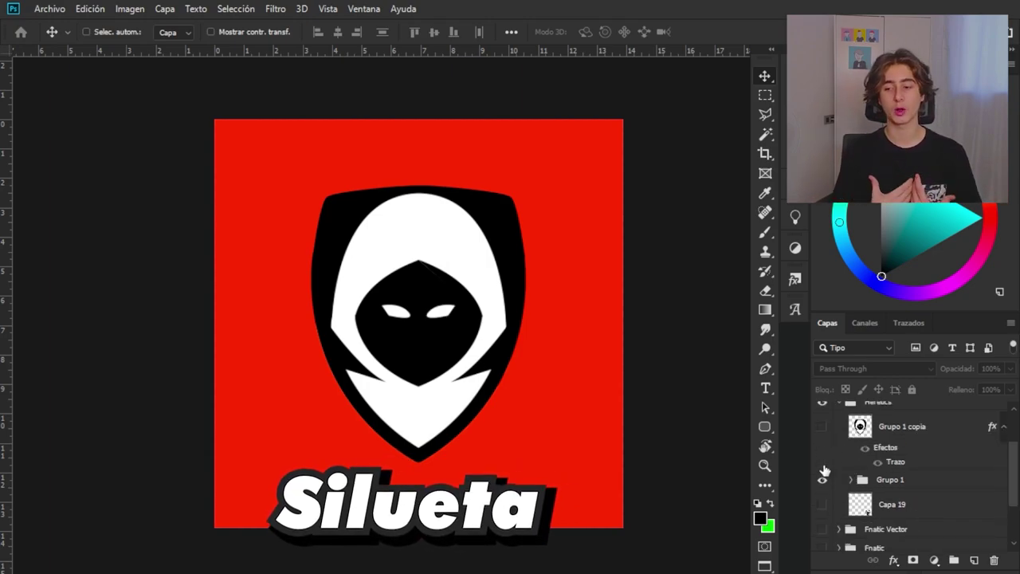
Step: Compare the white-outlined Grupo 1 copia against Grupo 1, then hide the outlined copy
{"action": "left_click", "coordinate": [822, 426]}
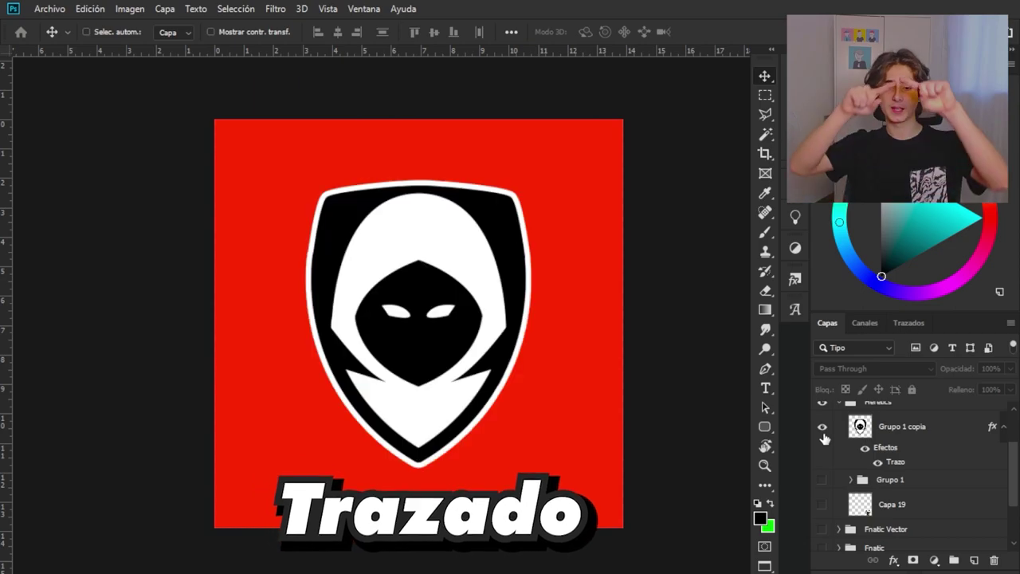
{"action": "scroll", "coordinate": [606, 351], "scroll_direction": "up", "scroll_amount": 2}
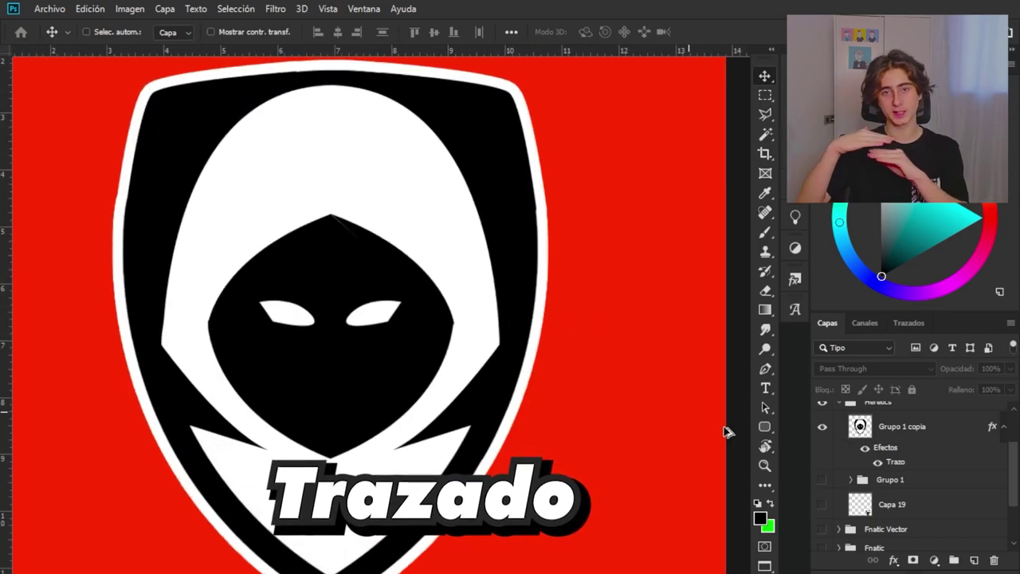
{"action": "left_click", "coordinate": [821, 479]}
{"action": "left_click", "coordinate": [824, 431]}
{"action": "left_click", "coordinate": [824, 430]}
{"action": "left_click", "coordinate": [823, 430]}
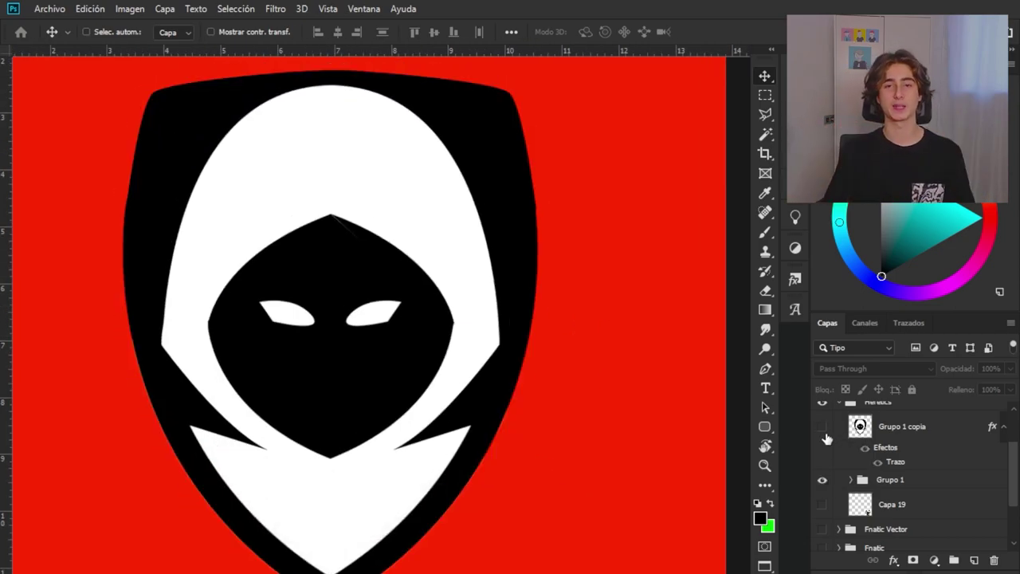
{"action": "left_click", "coordinate": [823, 430]}
{"action": "scroll", "coordinate": [431, 344], "scroll_direction": "down", "scroll_amount": 2}
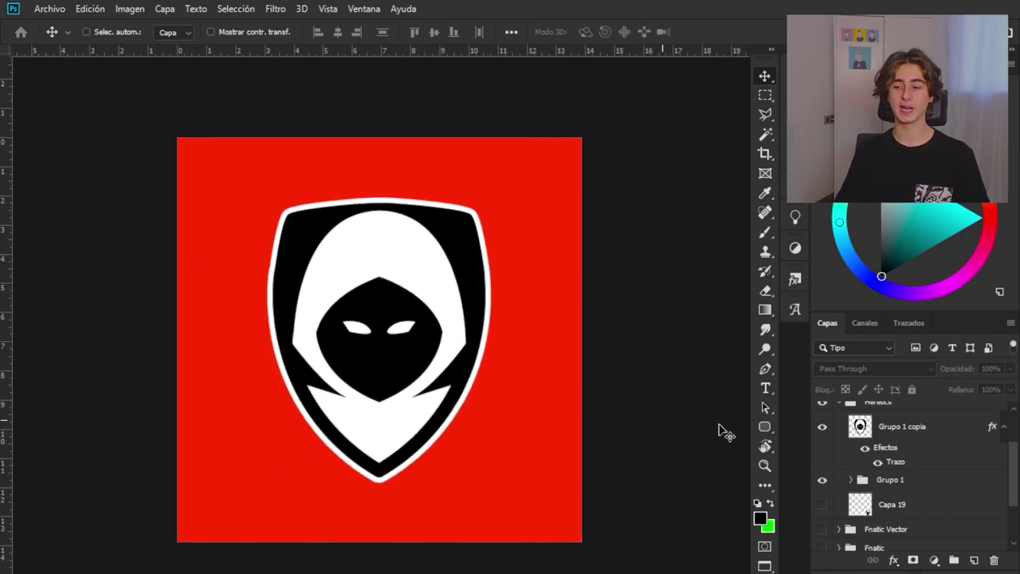
{"action": "left_click", "coordinate": [822, 428]}
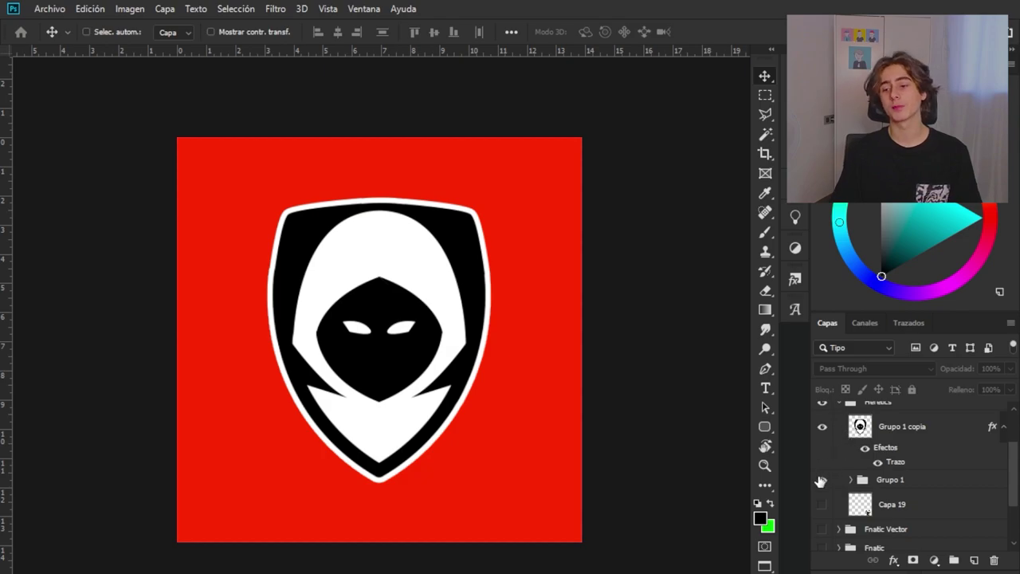
Step: Collapse Heretics and toggle Heretics Vector repeatedly to compare vector and pixel edges
{"action": "left_click", "coordinate": [842, 421]}
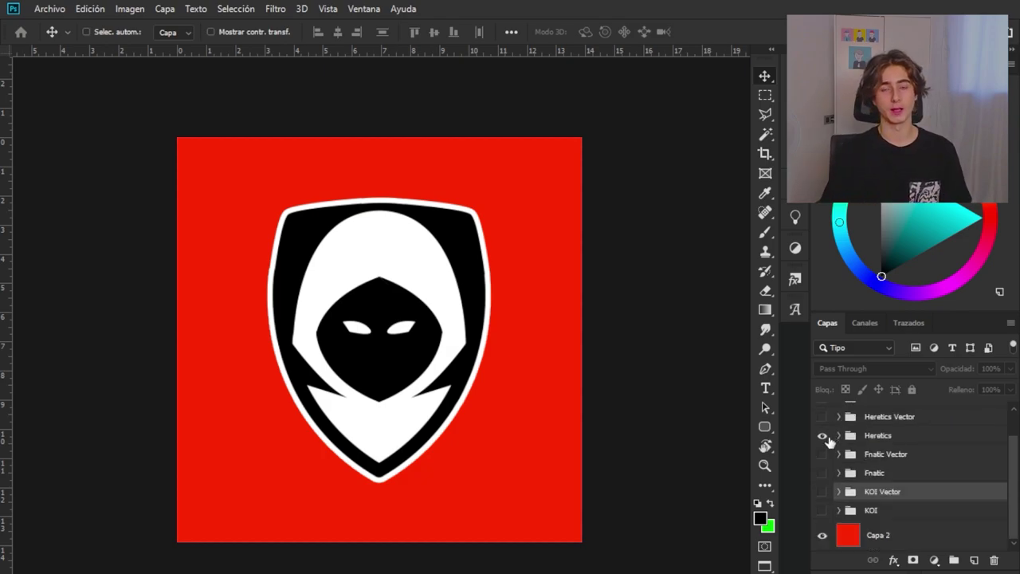
{"action": "left_click", "coordinate": [822, 421]}
{"action": "left_click", "coordinate": [823, 418]}
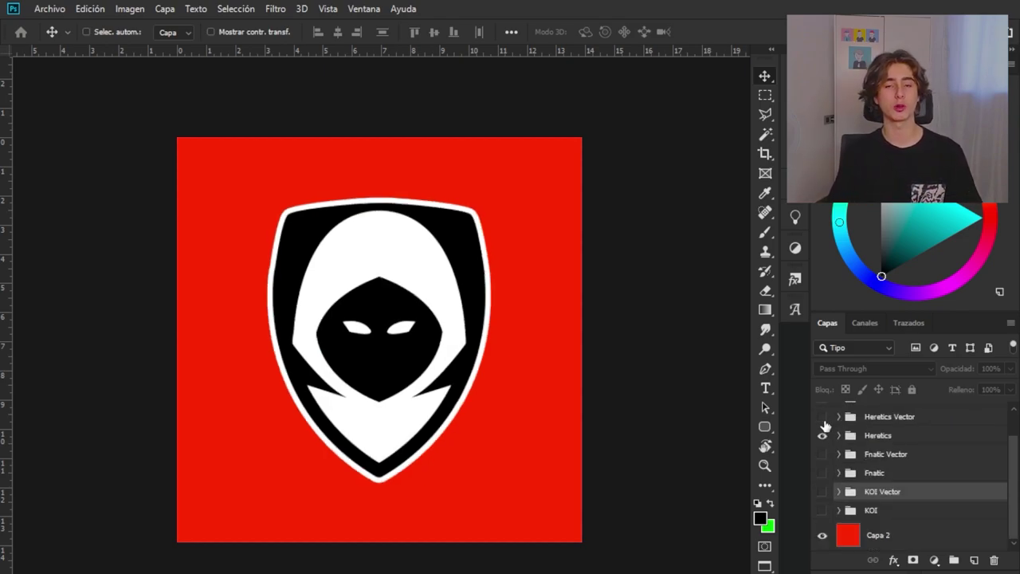
{"action": "left_click", "coordinate": [823, 417]}
{"action": "left_click", "coordinate": [823, 418]}
{"action": "scroll", "coordinate": [430, 376], "scroll_direction": "up", "scroll_amount": 2}
{"action": "scroll", "coordinate": [551, 358], "scroll_direction": "up", "scroll_amount": 2}
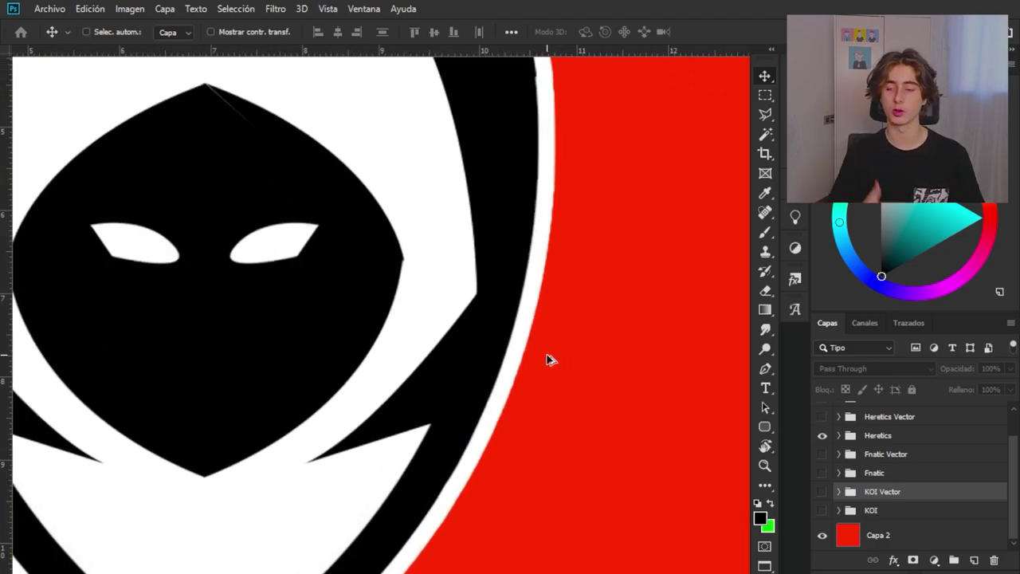
{"action": "scroll", "coordinate": [551, 358], "scroll_direction": "up", "scroll_amount": 1}
{"action": "left_click", "coordinate": [823, 418]}
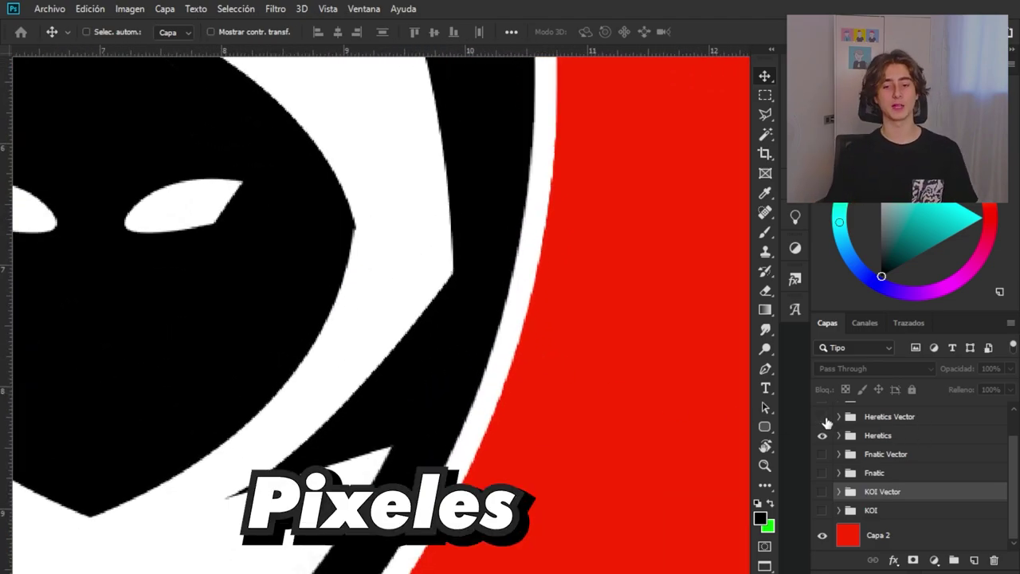
{"action": "left_click", "coordinate": [823, 418]}
{"action": "left_click", "coordinate": [823, 417]}
{"action": "left_click", "coordinate": [823, 418]}
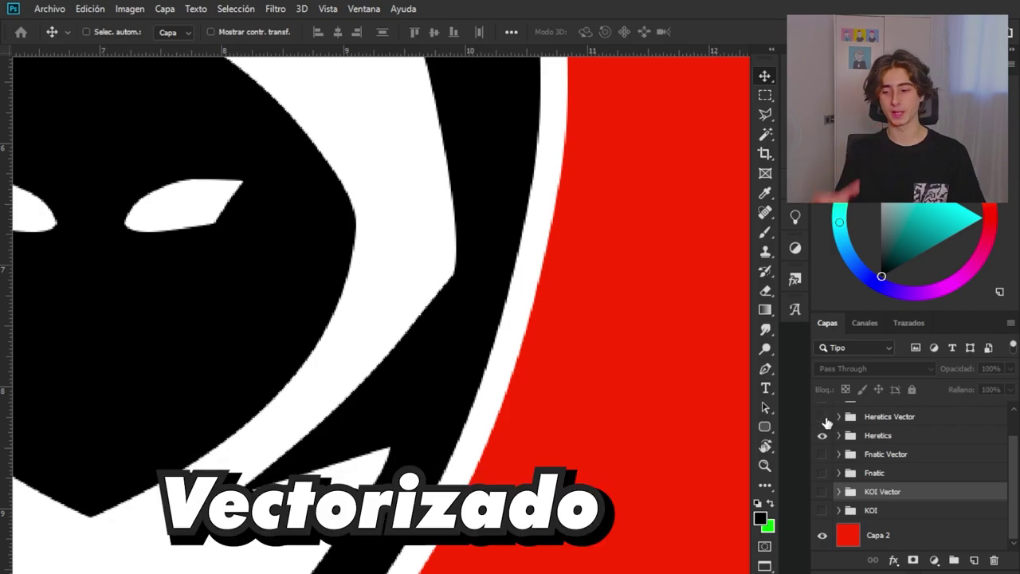
{"action": "left_click", "coordinate": [824, 418]}
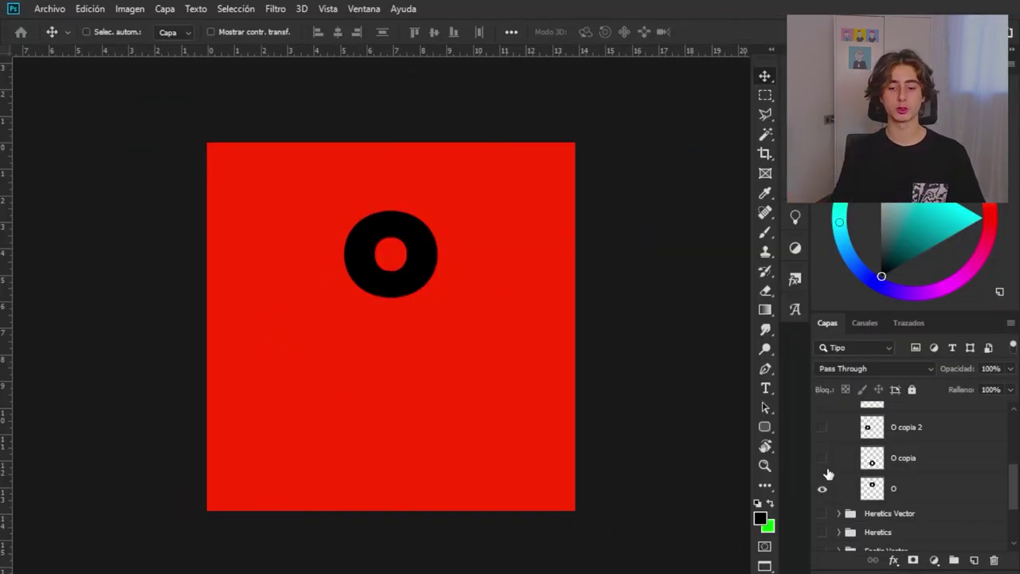
Step: Show the remaining black ring copies and the grey cross layer over them
{"action": "left_click", "coordinate": [823, 432]}
{"action": "scroll", "coordinate": [829, 446], "scroll_direction": "up", "scroll_amount": 2}
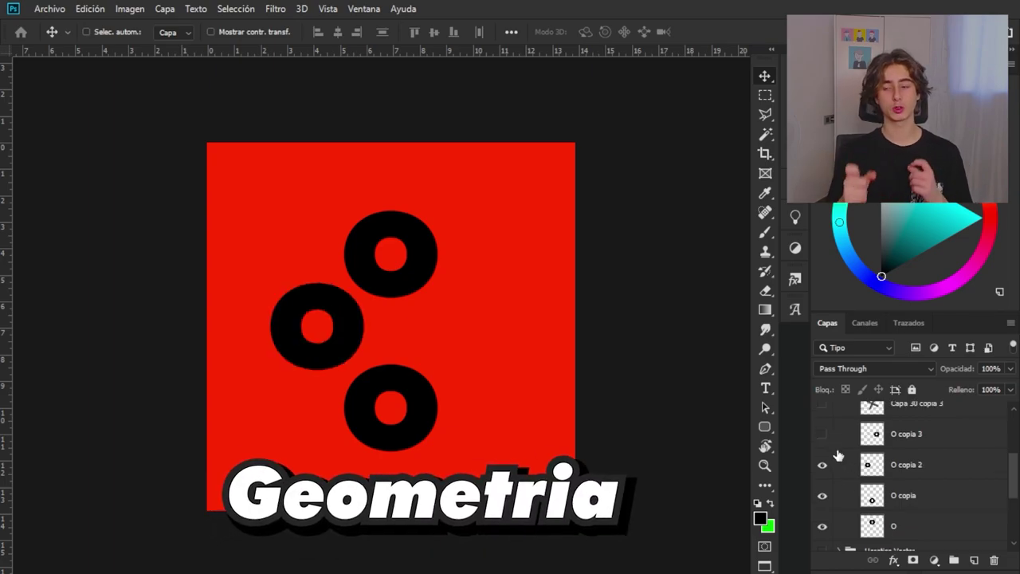
{"action": "left_click", "coordinate": [824, 451]}
{"action": "left_click", "coordinate": [821, 422]}
{"action": "scroll", "coordinate": [433, 326], "scroll_direction": "up", "scroll_amount": 3}
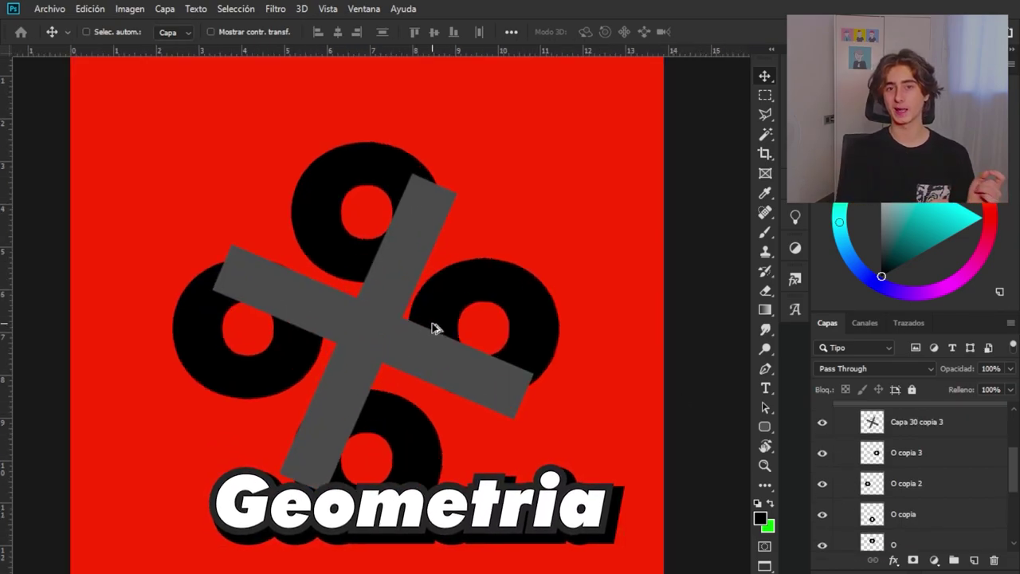
{"action": "scroll", "coordinate": [316, 338], "scroll_direction": "up", "scroll_amount": 3}
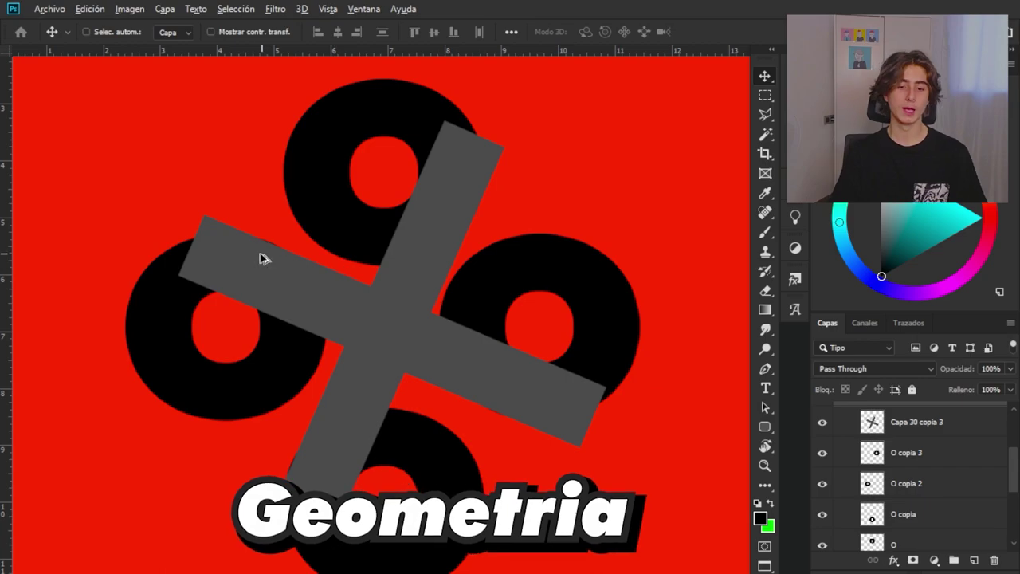
{"action": "scroll", "coordinate": [265, 253], "scroll_direction": "up", "scroll_amount": 3}
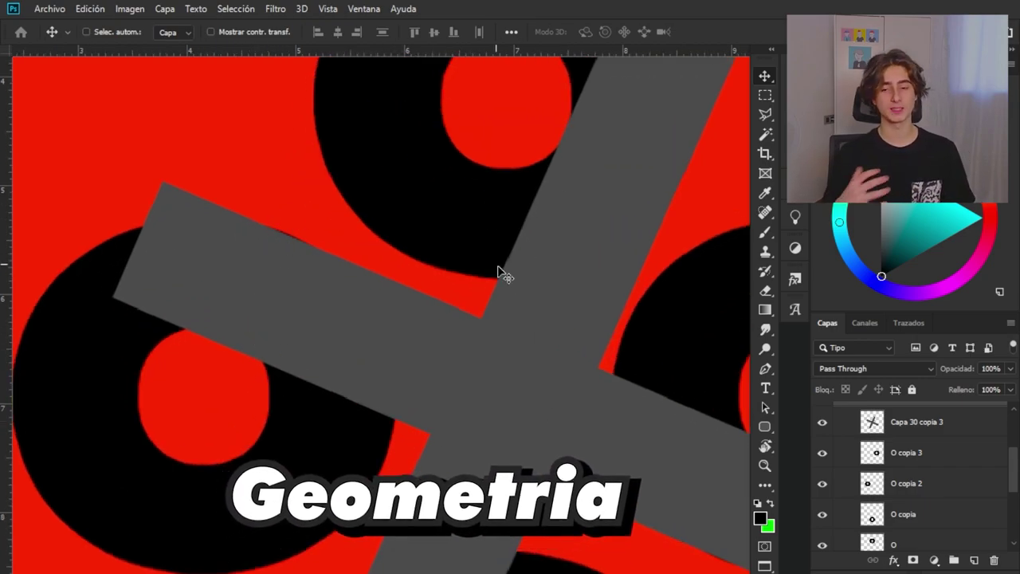
{"action": "mouse_move", "coordinate": [498, 271]}
{"action": "left_mouse_down"}
{"action": "mouse_move", "coordinate": [490, 228]}
{"action": "mouse_move", "coordinate": [433, 246]}
{"action": "mouse_move", "coordinate": [419, 144]}
{"action": "left_mouse_up"}
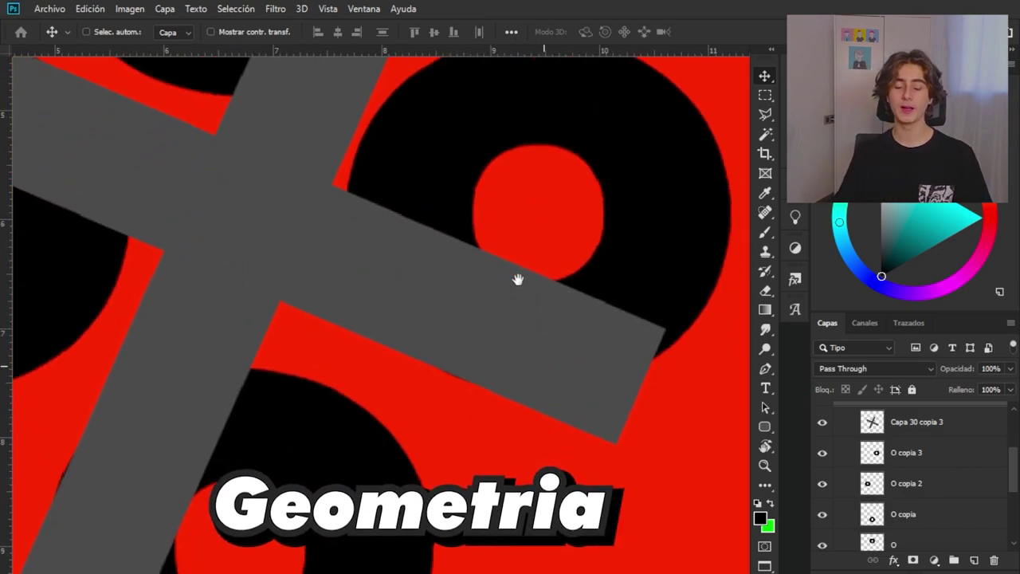
{"action": "left_click_drag", "start_coordinate": [518, 279], "coordinate": [541, 303]}
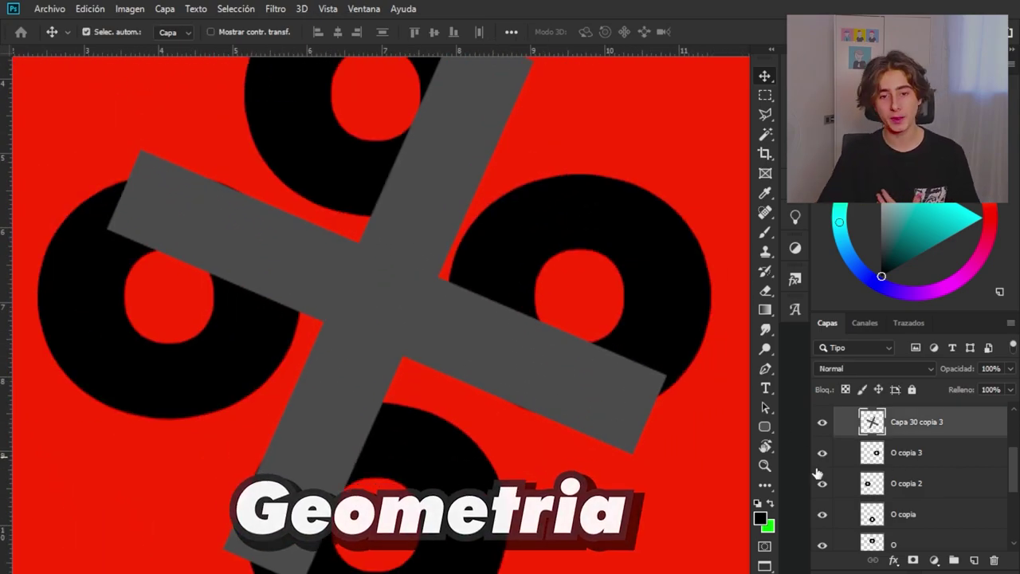
Step: Duplicate the grey cross and rescale the copy to about 101%
{"action": "key", "text": "ctrl+minus"}
{"action": "key", "text": "ctrl+t"}
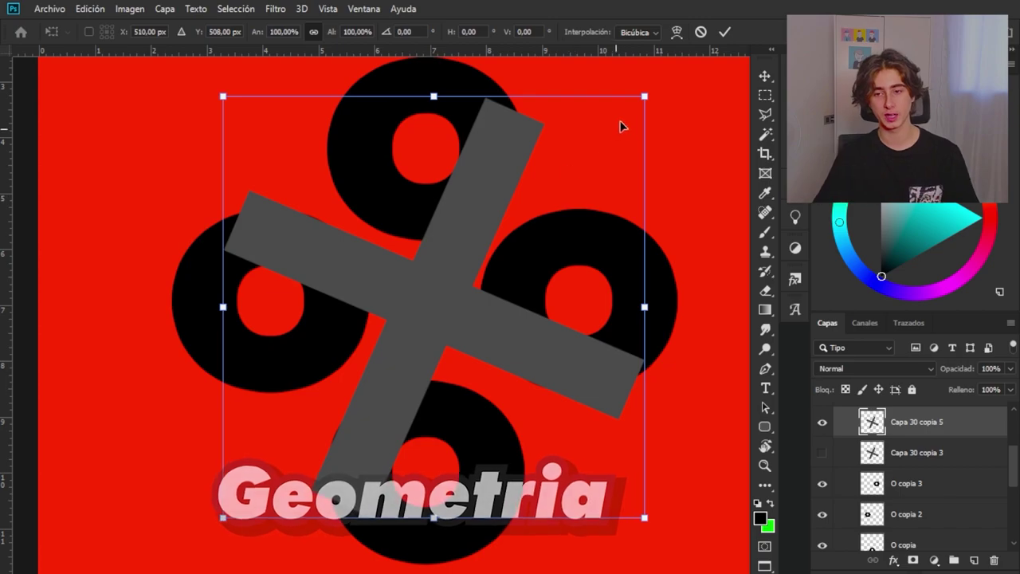
{"action": "mouse_move", "coordinate": [648, 94]}
{"action": "left_mouse_down"}
{"action": "mouse_move", "coordinate": [622, 128]}
{"action": "mouse_move", "coordinate": [654, 113]}
{"action": "left_mouse_up"}
{"action": "scroll", "coordinate": [341, 228], "scroll_direction": "up", "scroll_amount": 1}
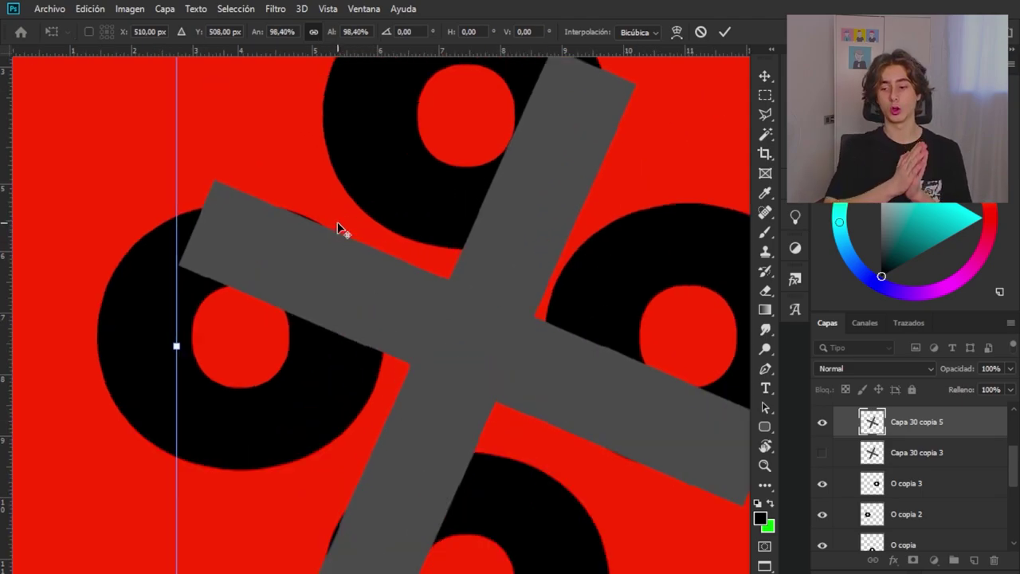
{"action": "scroll", "coordinate": [296, 228], "scroll_direction": "up", "scroll_amount": 1}
{"action": "scroll", "coordinate": [353, 247], "scroll_direction": "down", "scroll_amount": 3}
{"action": "scroll", "coordinate": [410, 284], "scroll_direction": "down", "scroll_amount": 5}
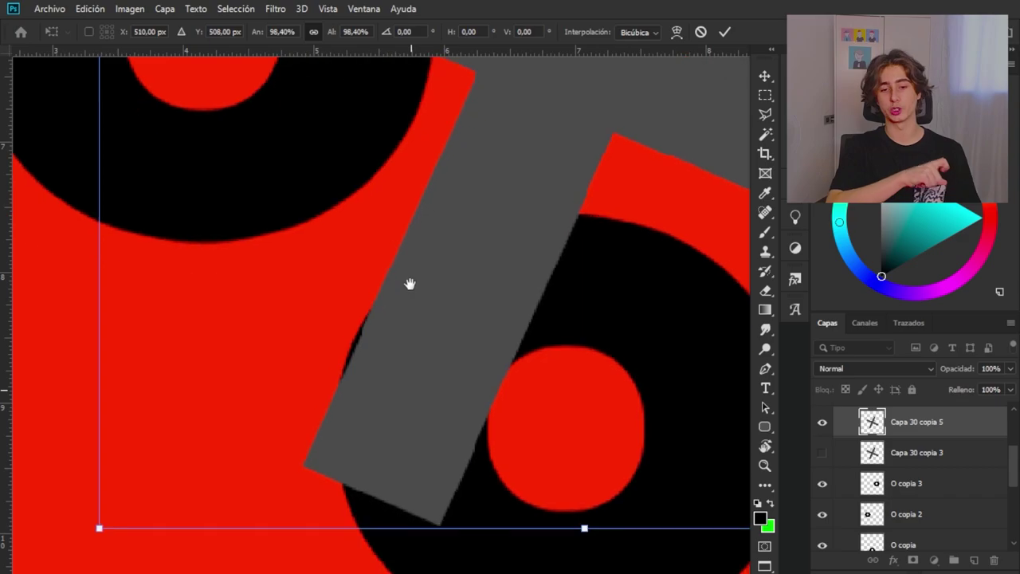
{"action": "scroll", "coordinate": [295, 375], "scroll_direction": "down", "scroll_amount": 1}
{"action": "scroll", "coordinate": [255, 447], "scroll_direction": "down", "scroll_amount": 1}
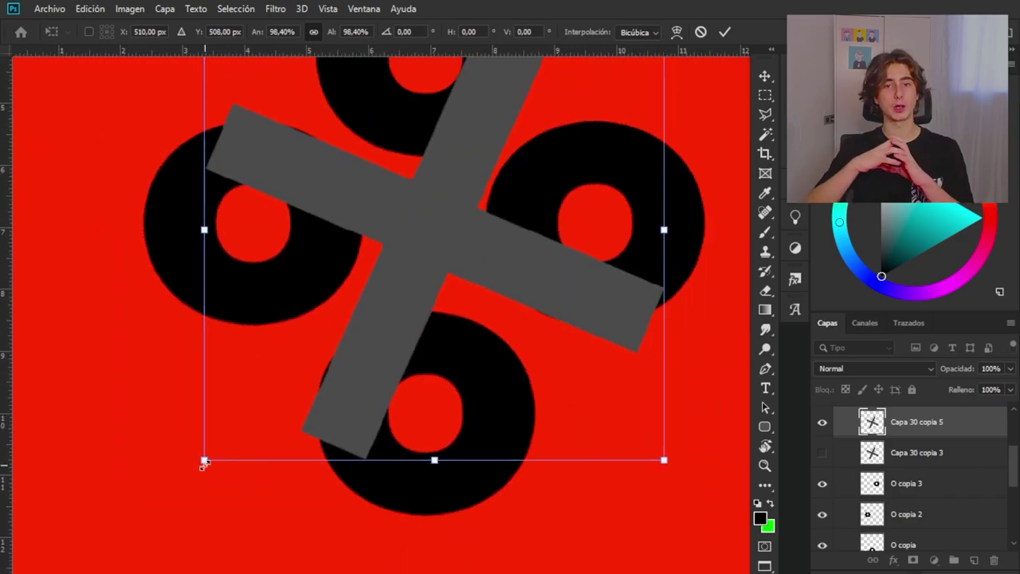
{"action": "left_click_drag", "start_coordinate": [204, 462], "coordinate": [203, 474]}
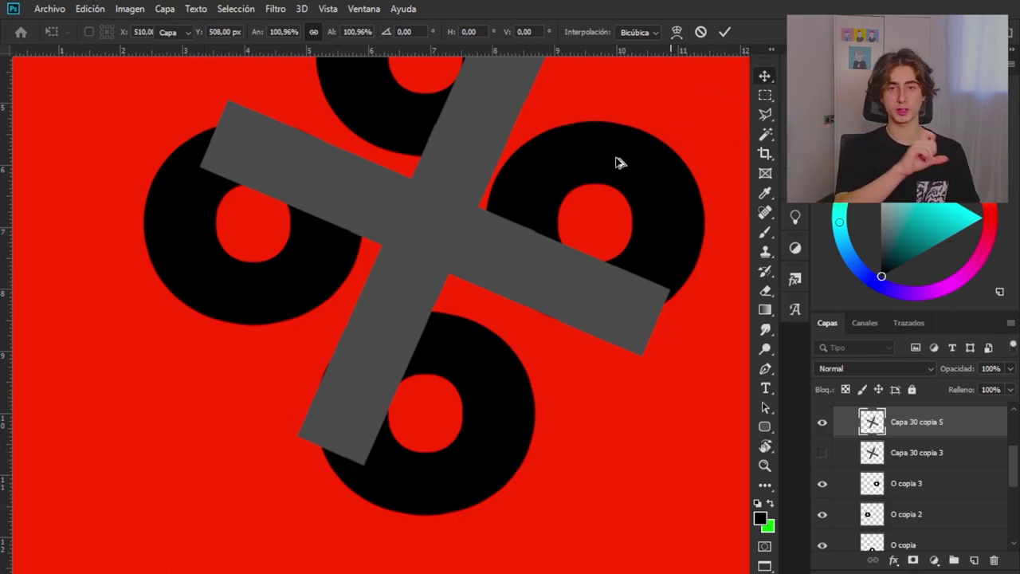
{"action": "key", "text": "Return"}
{"action": "scroll", "coordinate": [546, 178], "scroll_direction": "down", "scroll_amount": 2}
{"action": "scroll", "coordinate": [467, 287], "scroll_direction": "down", "scroll_amount": 1}
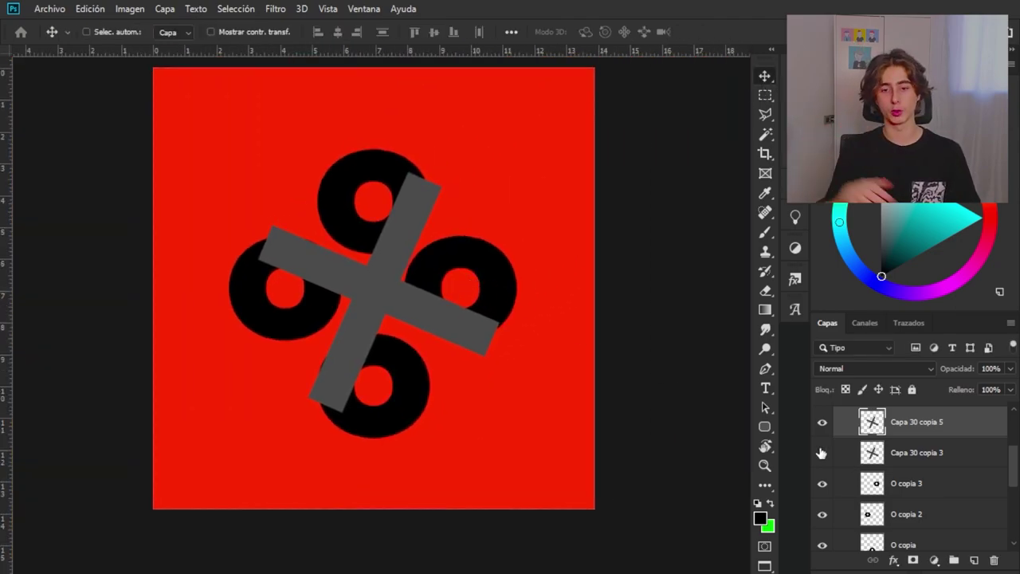
{"action": "scroll", "coordinate": [366, 261], "scroll_direction": "up", "scroll_amount": 2}
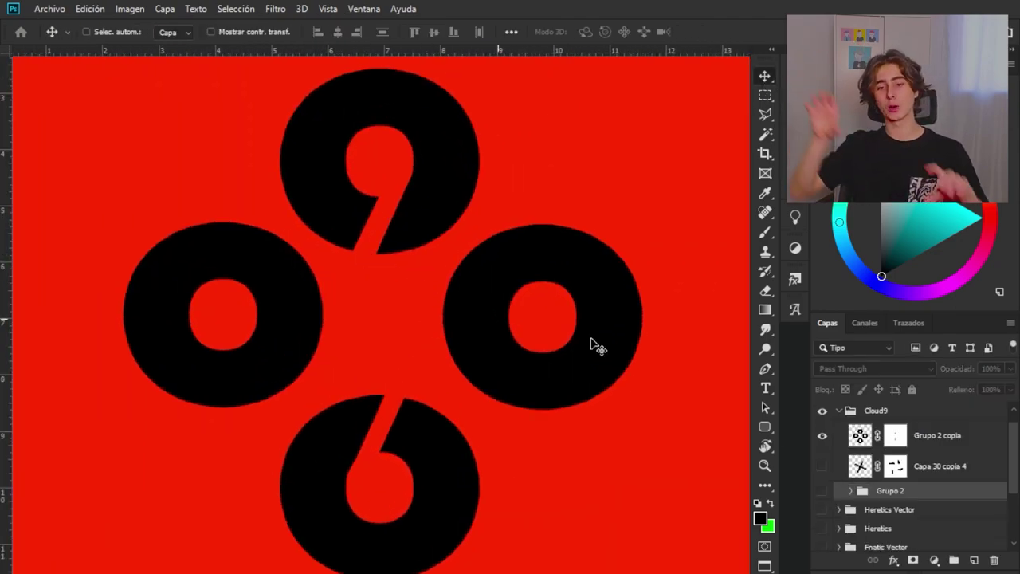
Step: Try painting over the upper 9's slit, undo it, and compare the Capa 30 copia 4 strokes
{"action": "left_click", "coordinate": [821, 471]}
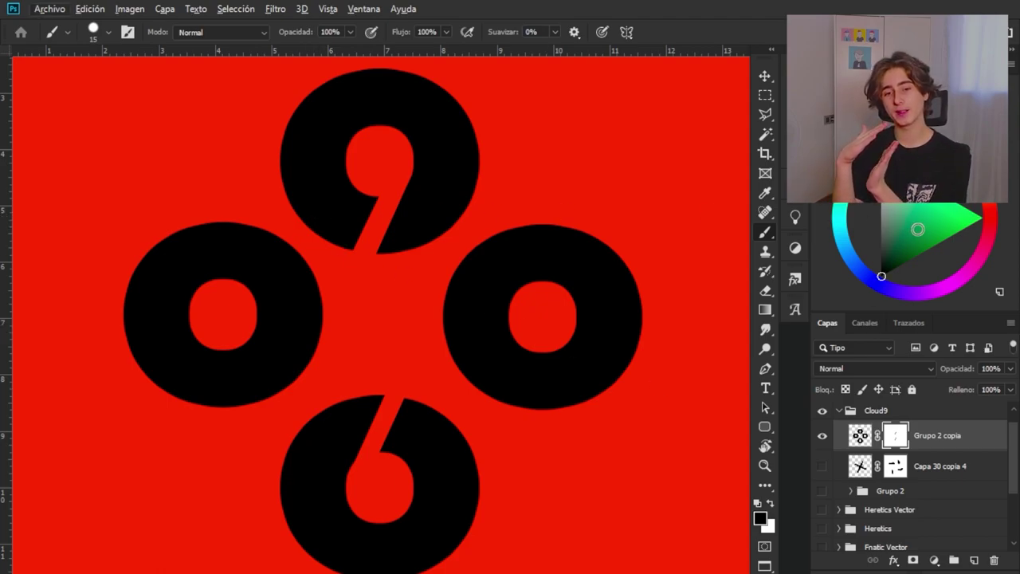
{"action": "mouse_move", "coordinate": [369, 235]}
{"action": "left_mouse_down"}
{"action": "mouse_move", "coordinate": [386, 202]}
{"action": "mouse_move", "coordinate": [352, 266]}
{"action": "left_mouse_up"}
{"action": "key", "text": "ctrl+z"}
{"action": "key", "text": "ctrl+z"}
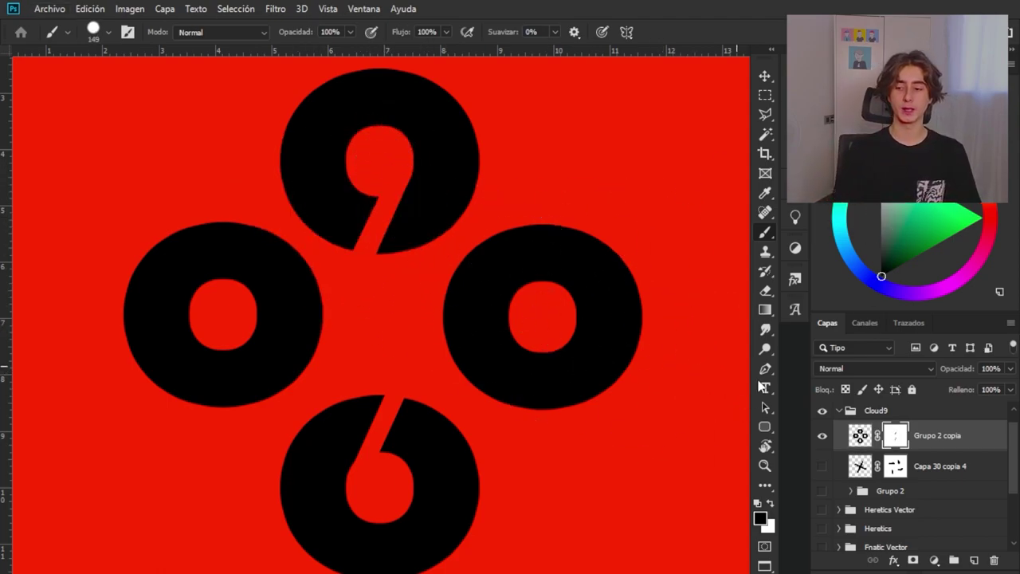
{"action": "left_click", "coordinate": [824, 469]}
{"action": "left_click", "coordinate": [823, 468]}
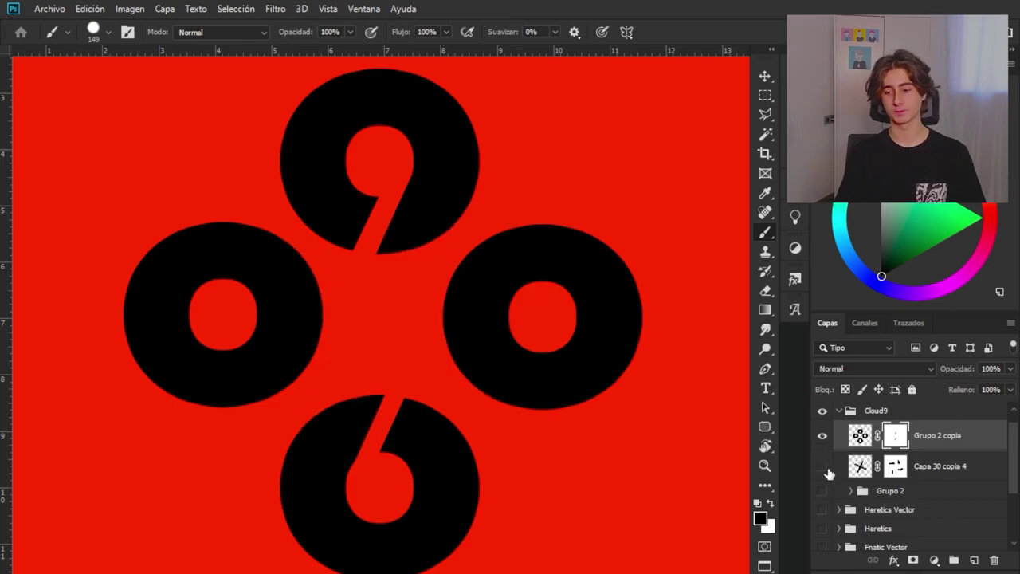
{"action": "left_click", "coordinate": [824, 468]}
Step: Set the brush size to 1 and zoom out to see the whole Cloud9 logo
{"action": "scroll", "coordinate": [323, 281], "scroll_direction": "up", "scroll_amount": 5}
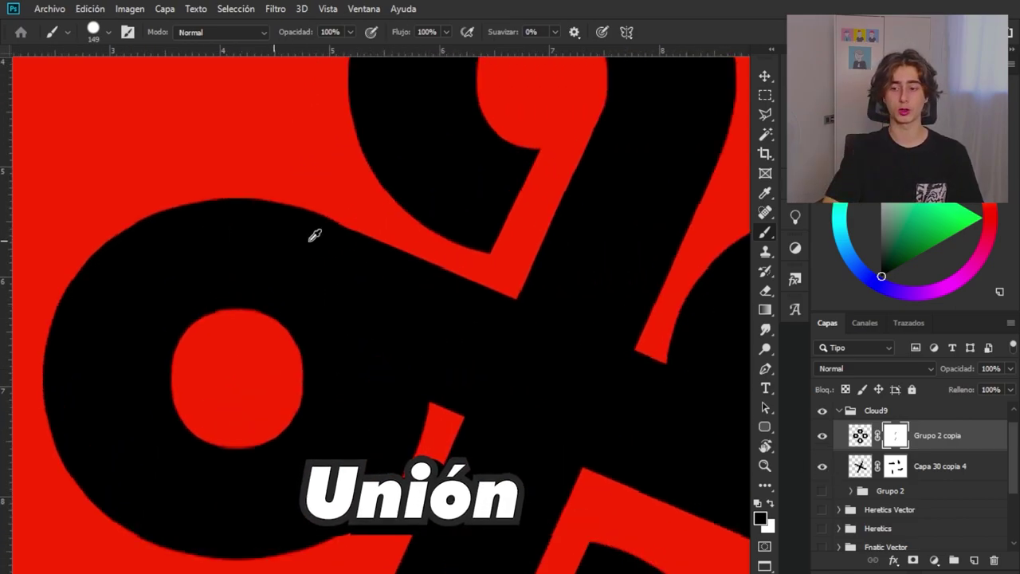
{"action": "left_click_drag", "start_coordinate": [383, 221], "coordinate": [335, 223]}
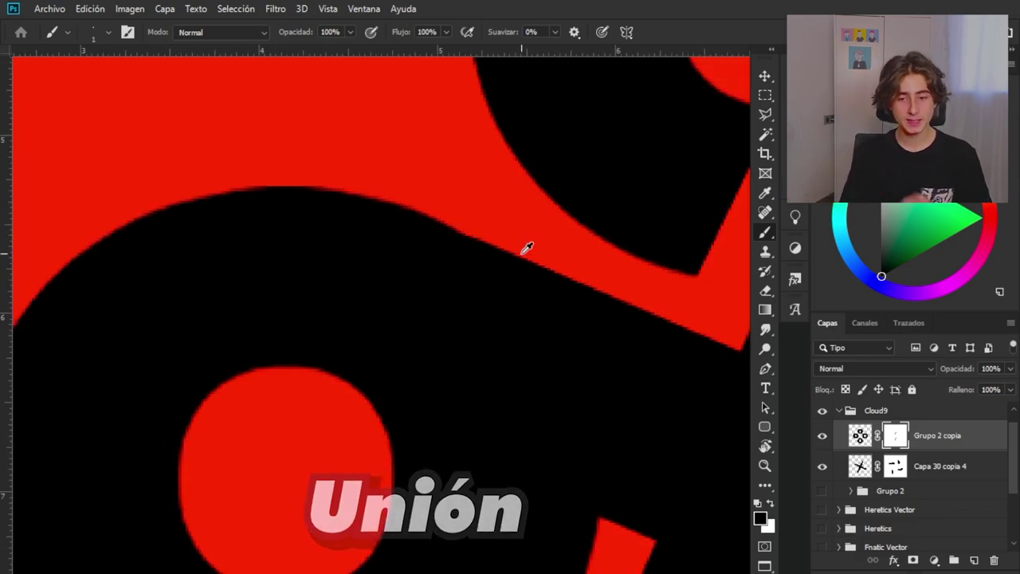
{"action": "scroll", "coordinate": [494, 228], "scroll_direction": "down", "scroll_amount": 4}
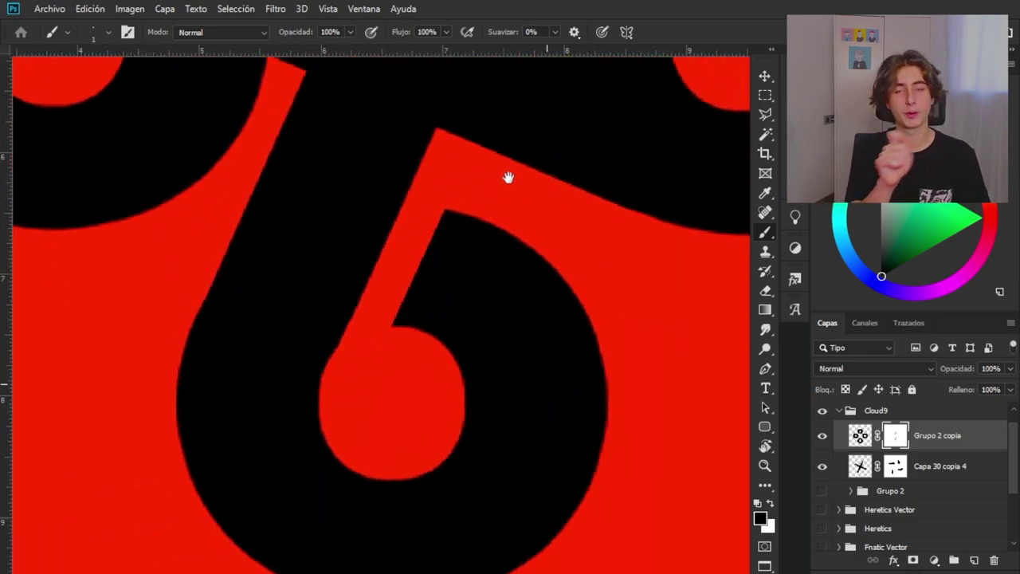
{"action": "scroll", "coordinate": [430, 295], "scroll_direction": "down", "scroll_amount": 2}
{"action": "scroll", "coordinate": [598, 184], "scroll_direction": "down", "scroll_amount": 1}
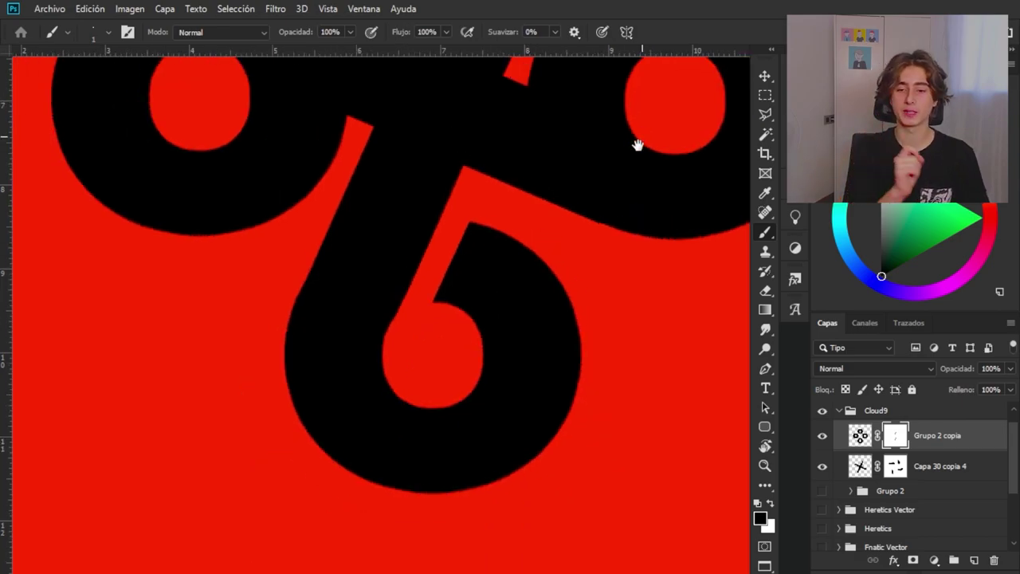
{"action": "scroll", "coordinate": [642, 207], "scroll_direction": "down", "scroll_amount": 2}
{"action": "scroll", "coordinate": [638, 266], "scroll_direction": "down", "scroll_amount": 2}
{"action": "scroll", "coordinate": [632, 263], "scroll_direction": "down", "scroll_amount": 1}
{"action": "scroll", "coordinate": [587, 246], "scroll_direction": "down", "scroll_amount": 1}
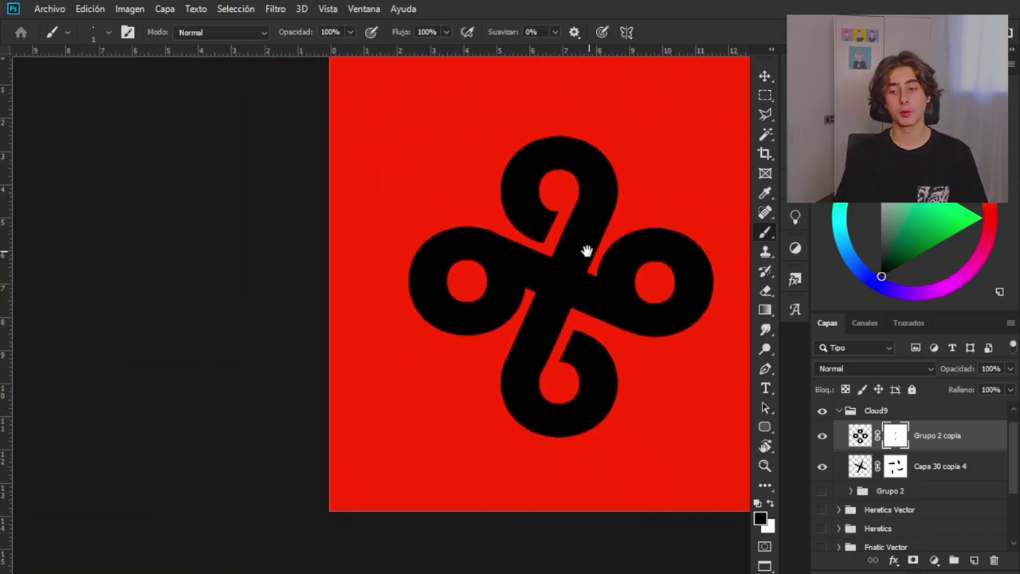
Step: Collapse the Cloud9 group and swap the raster Cloud9 logo for Cloud9 Vector
{"action": "left_click", "coordinate": [839, 410]}
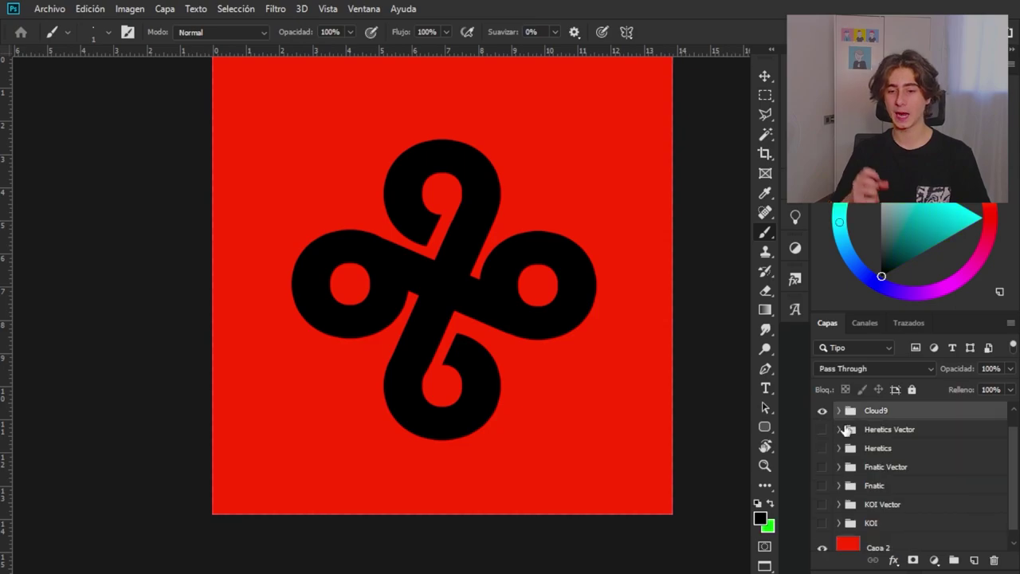
{"action": "scroll", "coordinate": [849, 420], "scroll_direction": "up", "scroll_amount": 1}
{"action": "left_click", "coordinate": [821, 429]}
{"action": "left_click", "coordinate": [823, 411]}
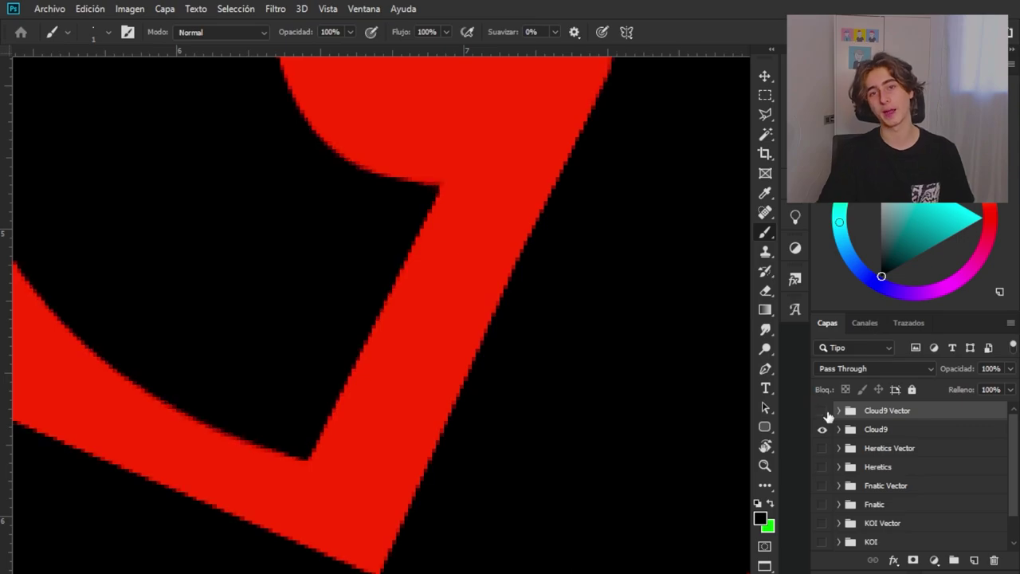
{"action": "left_click", "coordinate": [822, 410]}
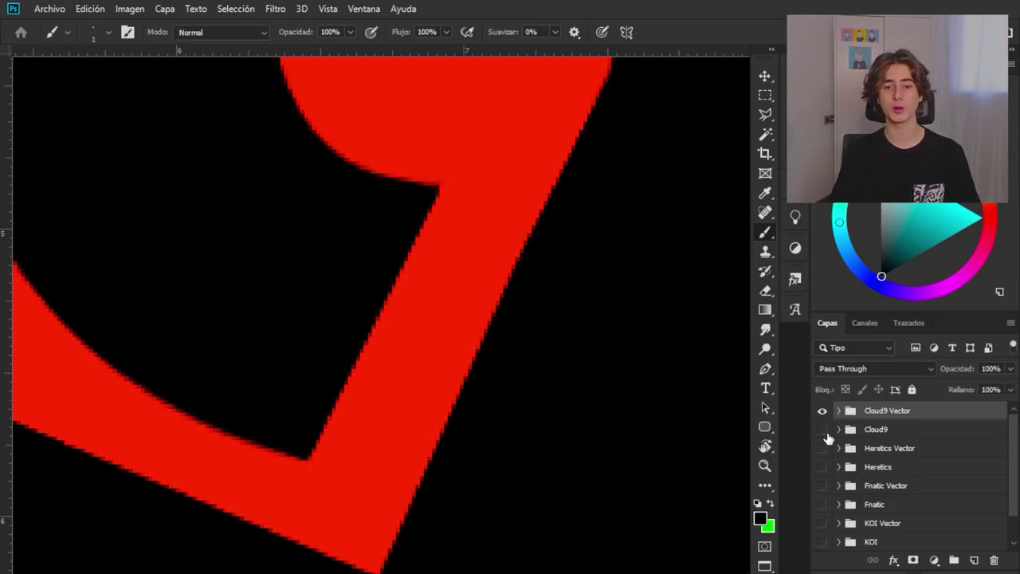
{"action": "left_click", "coordinate": [822, 429]}
Step: Scale the vector logo up to about 375% to check its edges stay sharp
{"action": "scroll", "coordinate": [431, 316], "scroll_direction": "down", "scroll_amount": 3}
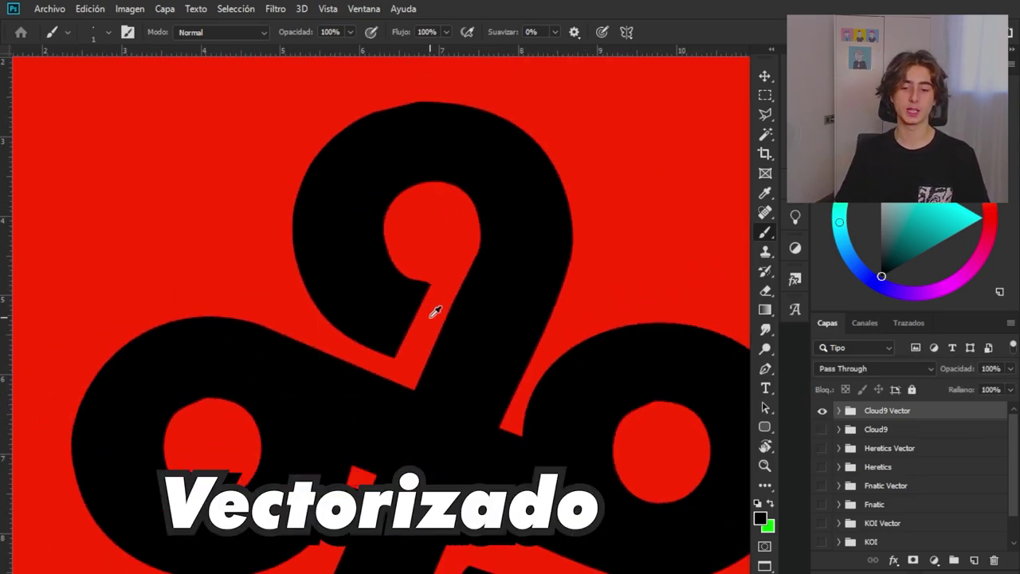
{"action": "scroll", "coordinate": [433, 306], "scroll_direction": "down", "scroll_amount": 3}
{"action": "scroll", "coordinate": [433, 303], "scroll_direction": "down", "scroll_amount": 1}
{"action": "scroll", "coordinate": [470, 303], "scroll_direction": "down", "scroll_amount": 1}
{"action": "key", "text": "ctrl+t"}
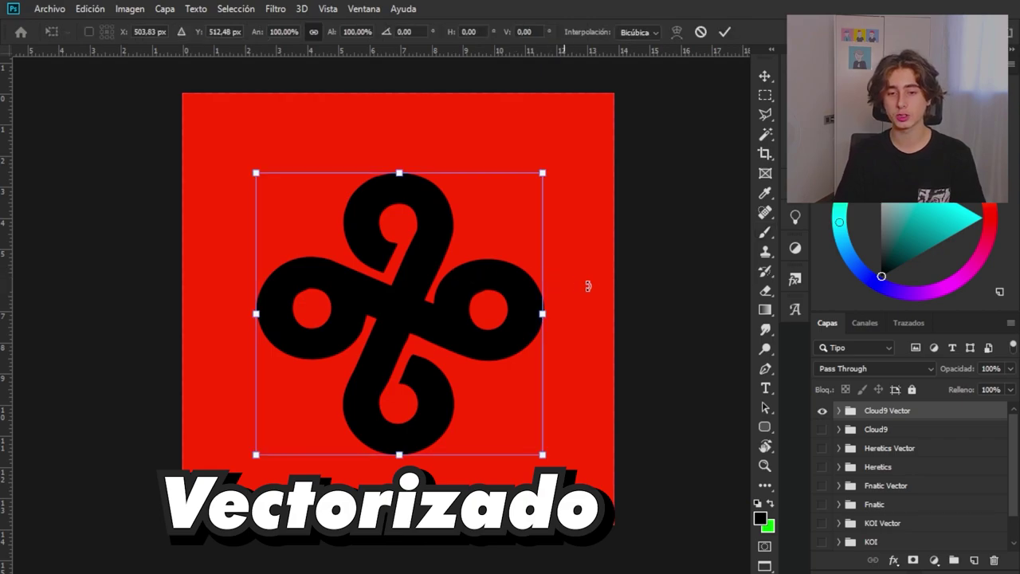
{"action": "mouse_move", "coordinate": [543, 314]}
{"action": "left_mouse_down"}
{"action": "mouse_move", "coordinate": [786, 221]}
{"action": "mouse_move", "coordinate": [327, 346]}
{"action": "left_mouse_up"}
{"action": "left_click_drag", "start_coordinate": [538, 401], "coordinate": [696, 372]}
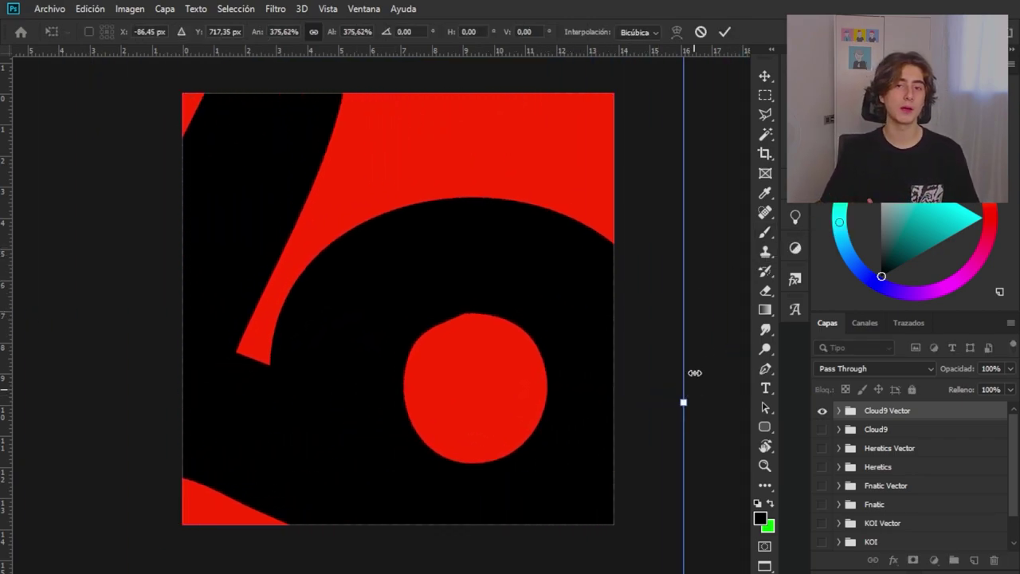
{"action": "key", "text": "Return"}
{"action": "scroll", "coordinate": [327, 210], "scroll_direction": "up", "scroll_amount": 3}
{"action": "scroll", "coordinate": [361, 286], "scroll_direction": "up", "scroll_amount": 2}
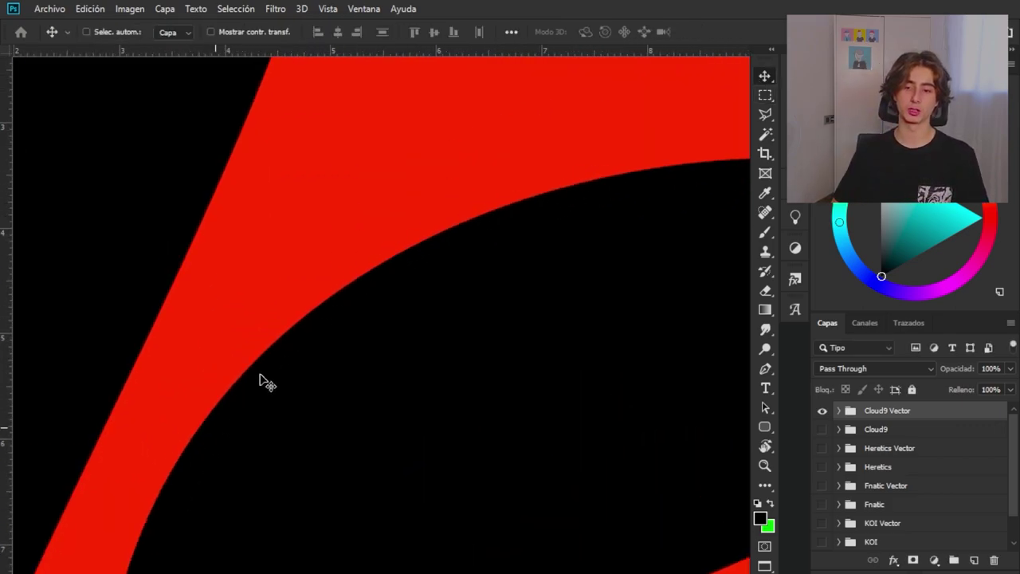
{"action": "scroll", "coordinate": [571, 207], "scroll_direction": "down", "scroll_amount": 2}
{"action": "scroll", "coordinate": [576, 255], "scroll_direction": "down", "scroll_amount": 2}
{"action": "scroll", "coordinate": [576, 263], "scroll_direction": "down", "scroll_amount": 2}
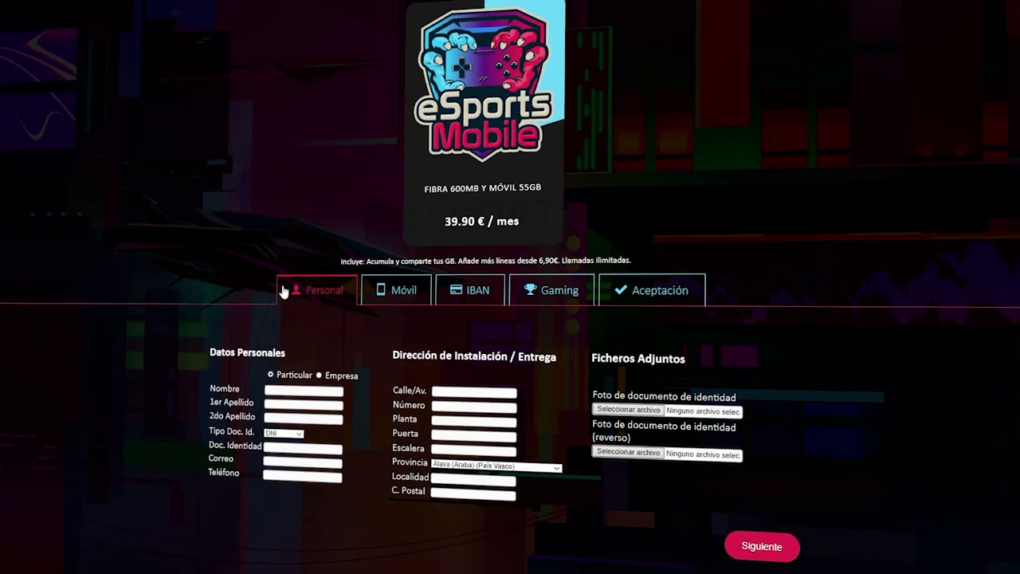
Step: Step through the Móvil, IBAN, Gaming and Aceptación sections of the contract form
{"action": "left_click", "coordinate": [393, 290]}
{"action": "left_click", "coordinate": [471, 290]}
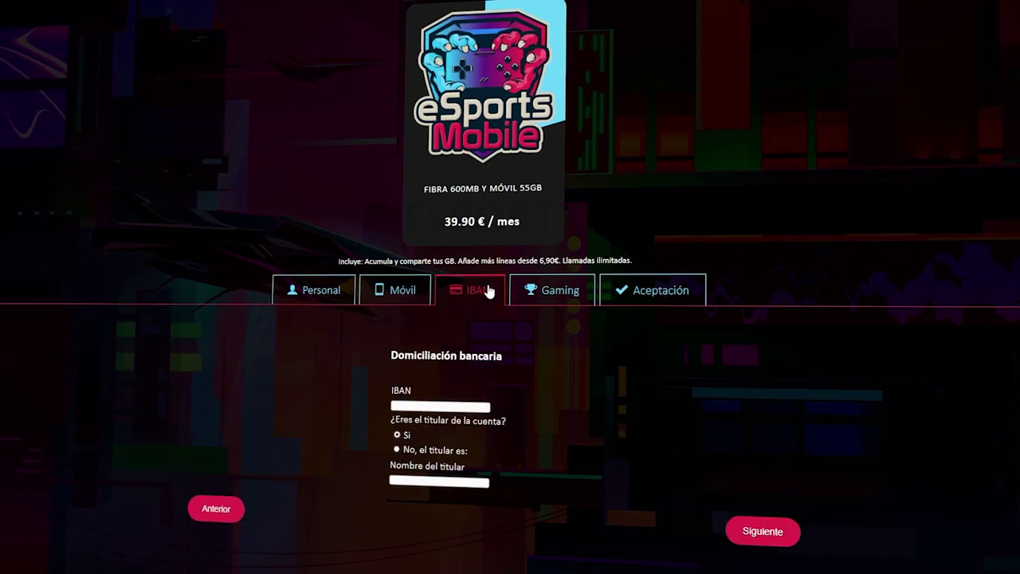
{"action": "left_click", "coordinate": [552, 291]}
{"action": "left_click", "coordinate": [611, 292]}
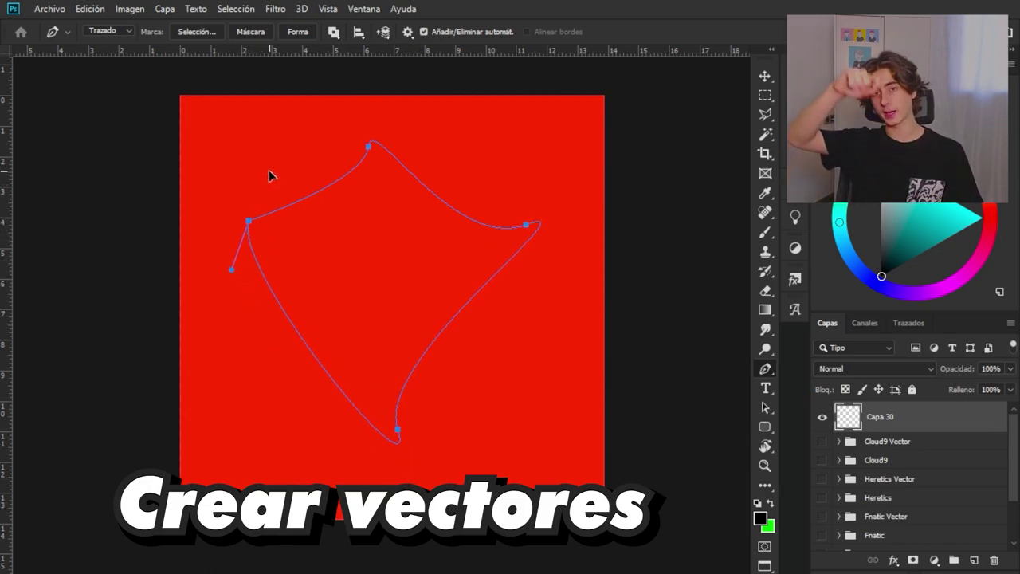
Step: Convert the outline into a Forma shape with a black fill
{"action": "left_click", "coordinate": [299, 32]}
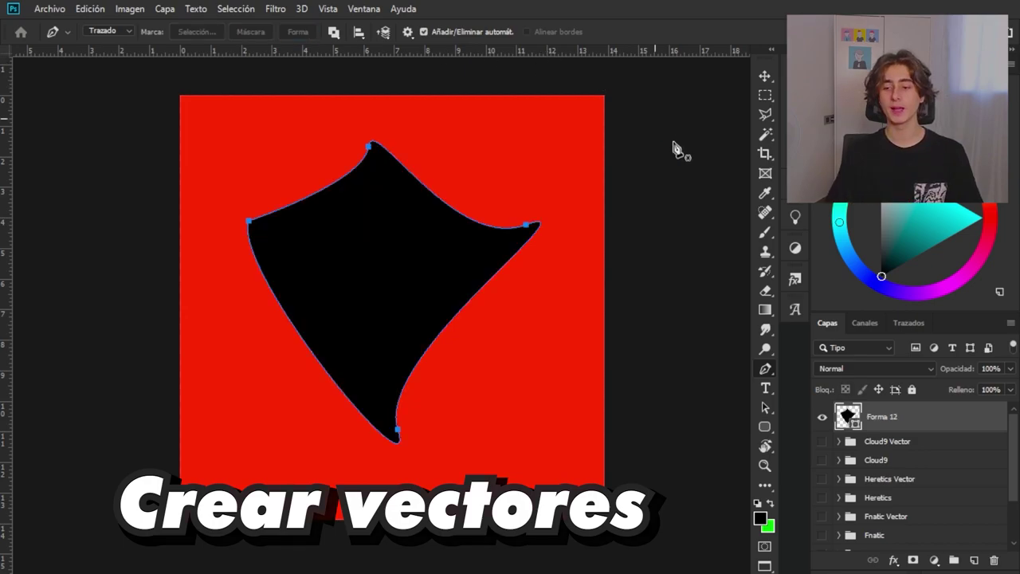
{"action": "double_click", "coordinate": [853, 424]}
{"action": "type", "text": "ff0000"}
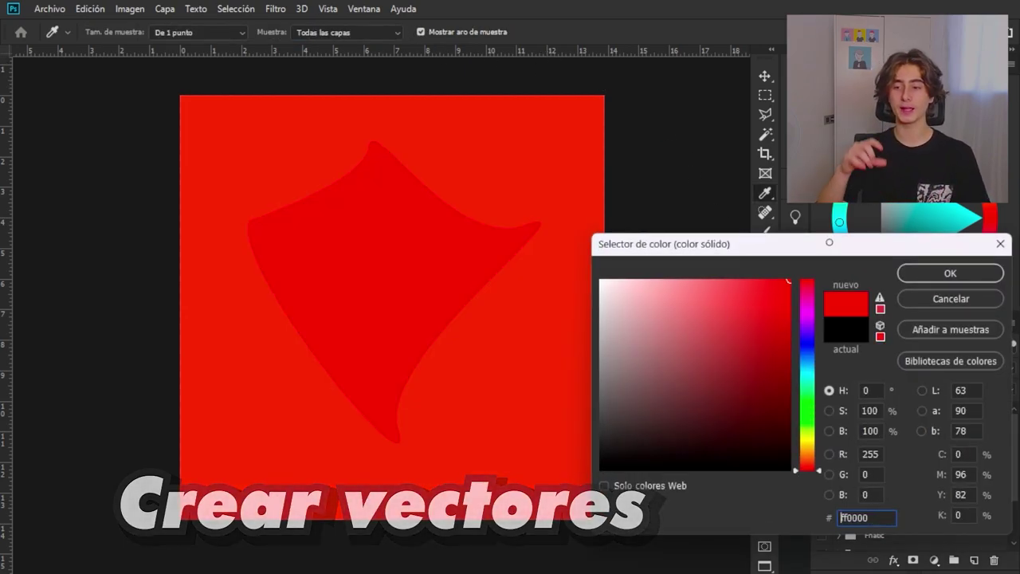
{"action": "mouse_move", "coordinate": [686, 349]}
{"action": "left_mouse_down"}
{"action": "mouse_move", "coordinate": [600, 279]}
{"action": "mouse_move", "coordinate": [606, 471]}
{"action": "mouse_move", "coordinate": [739, 449]}
{"action": "mouse_move", "coordinate": [792, 470]}
{"action": "mouse_move", "coordinate": [567, 175]}
{"action": "mouse_move", "coordinate": [505, 495]}
{"action": "left_mouse_up"}
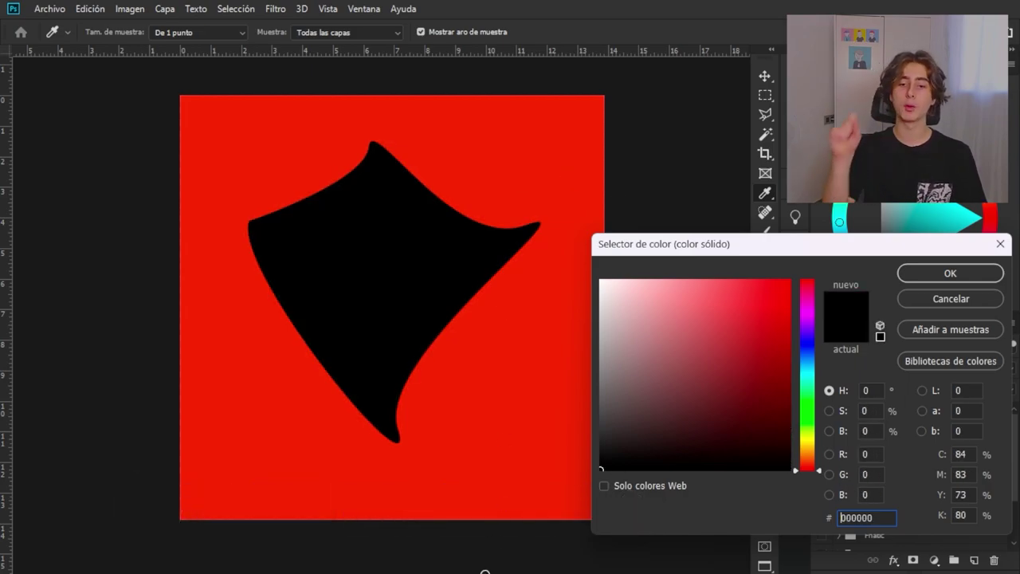
{"action": "key", "text": "Return"}
Step: Test-scale the black shape to about 251% and move it down and left
{"action": "key", "text": "v"}
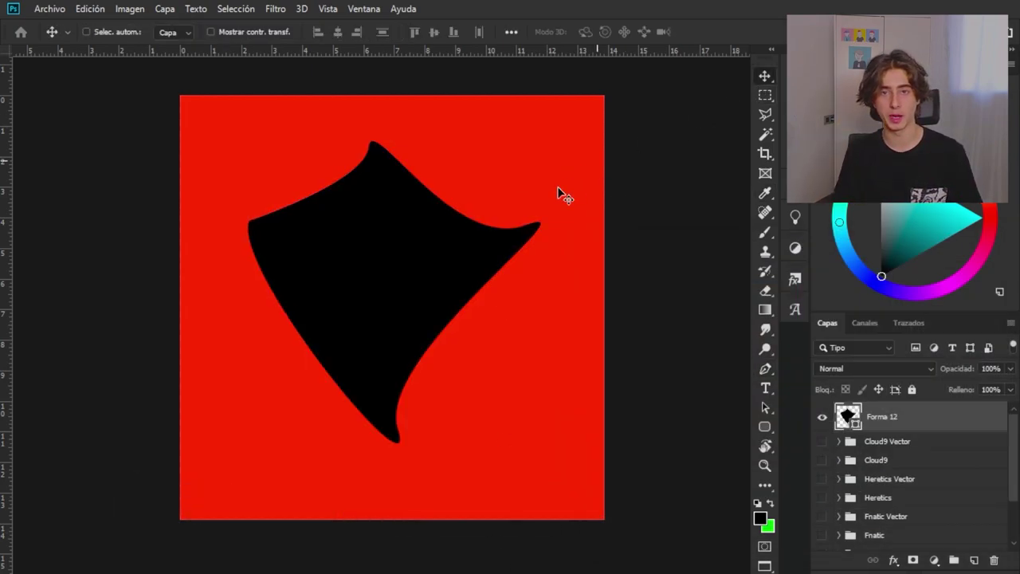
{"action": "key", "text": "ctrl+t"}
{"action": "scroll", "coordinate": [512, 255], "scroll_direction": "down", "scroll_amount": 1}
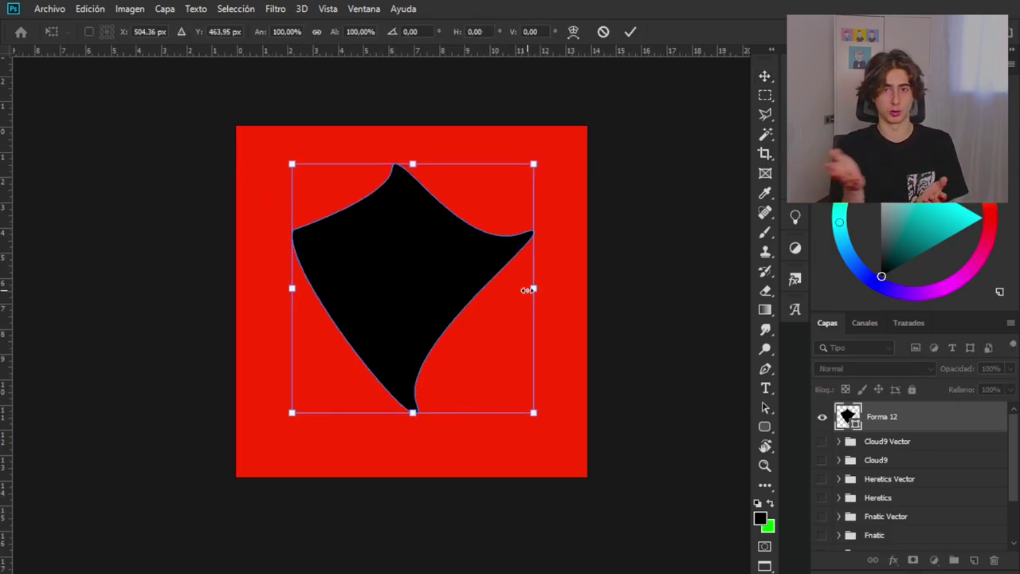
{"action": "mouse_move", "coordinate": [526, 290]}
{"action": "left_mouse_down"}
{"action": "mouse_move", "coordinate": [668, 275]}
{"action": "mouse_move", "coordinate": [534, 244]}
{"action": "left_mouse_up"}
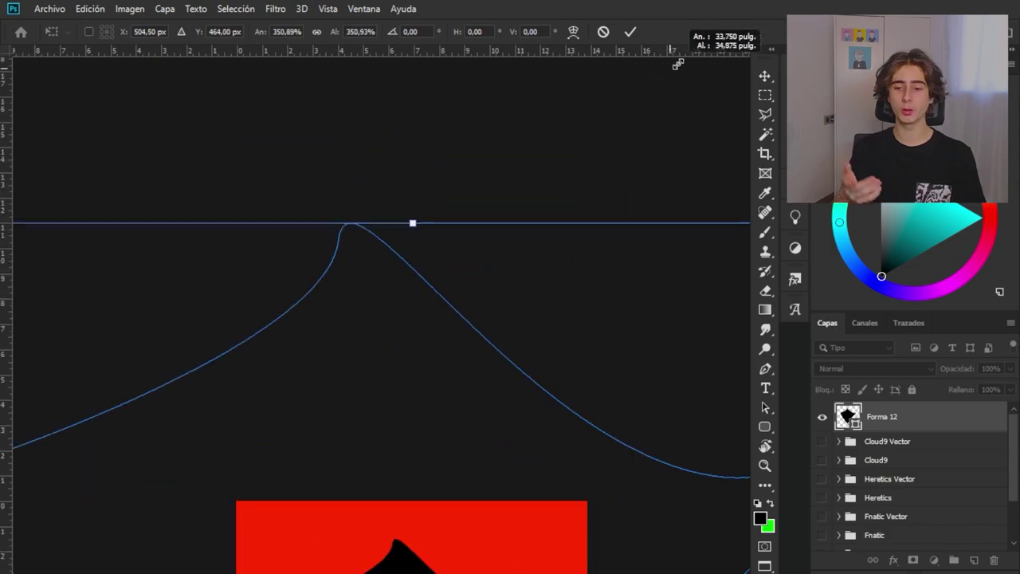
{"action": "left_click_drag", "start_coordinate": [553, 148], "coordinate": [598, 221]}
{"action": "left_click_drag", "start_coordinate": [497, 483], "coordinate": [422, 138]}
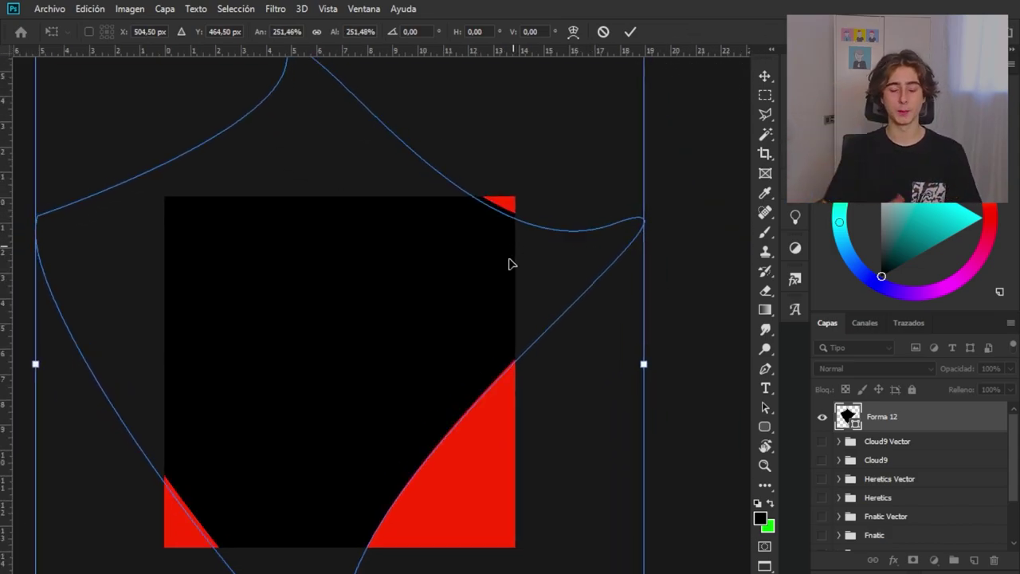
{"action": "left_click_drag", "start_coordinate": [510, 264], "coordinate": [396, 402]}
{"action": "key", "text": "Return"}
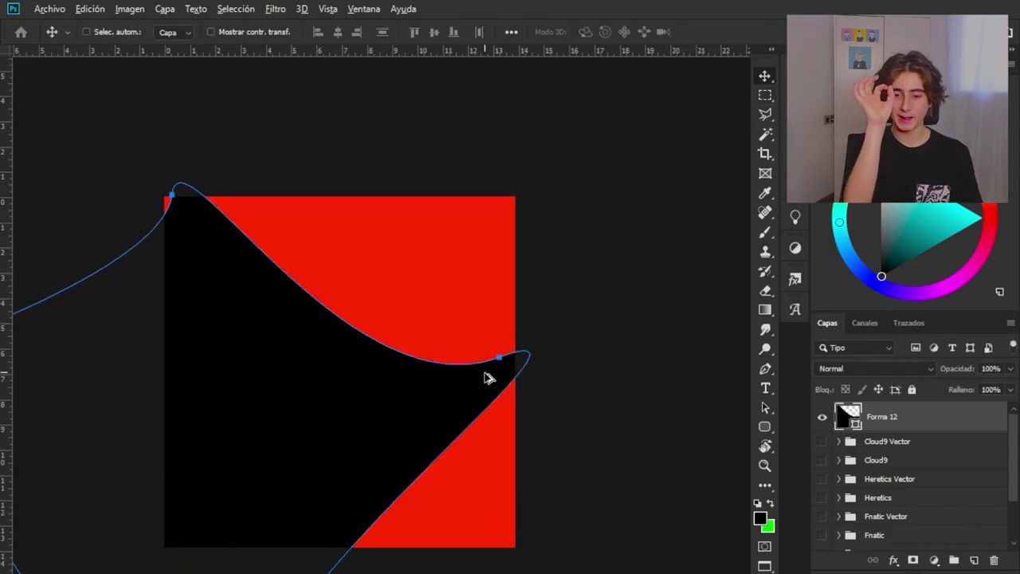
Step: Switch to the Pen tool and add a new empty layer above the shape
{"action": "scroll", "coordinate": [486, 375], "scroll_direction": "up", "scroll_amount": 2}
{"action": "scroll", "coordinate": [524, 299], "scroll_direction": "down", "scroll_amount": 2}
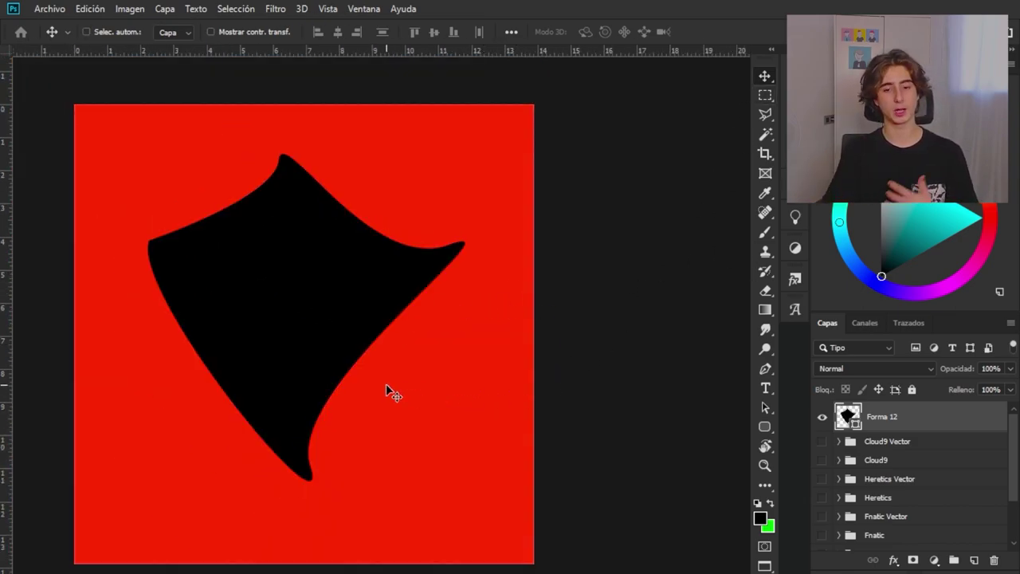
{"action": "key", "text": "p"}
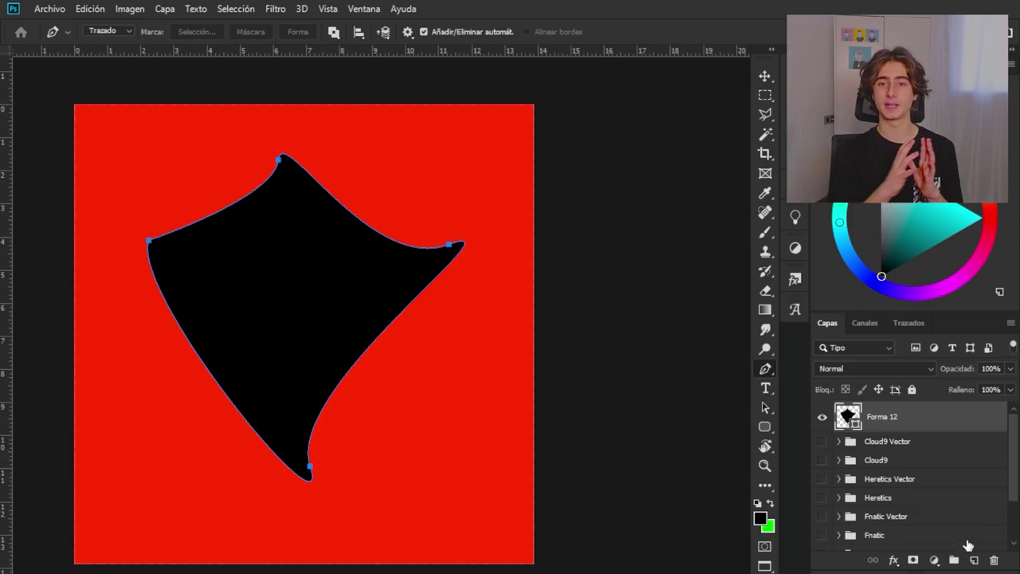
{"action": "left_click", "coordinate": [974, 560]}
{"action": "scroll", "coordinate": [473, 337], "scroll_direction": "left", "scroll_amount": 2}
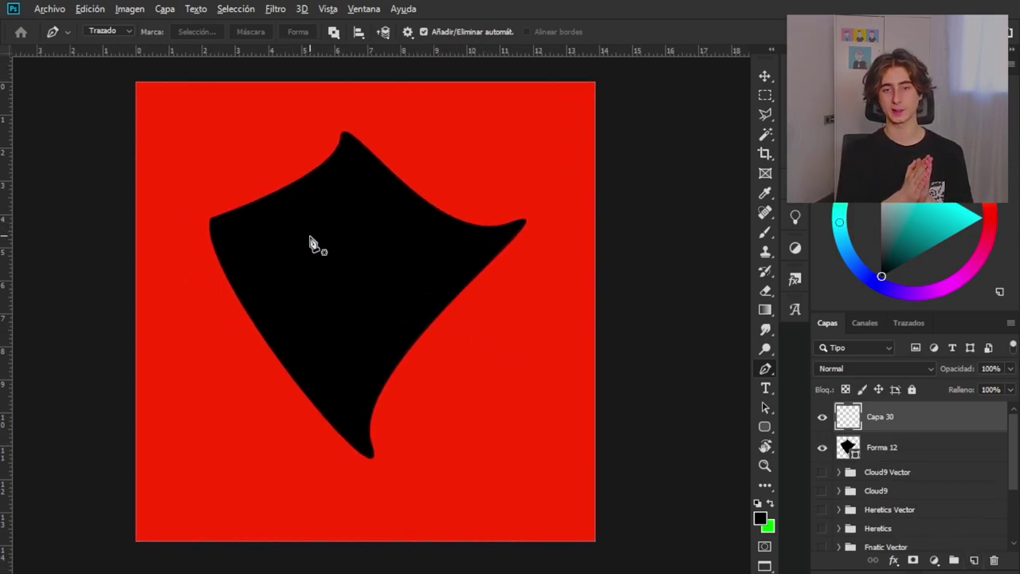
Step: Fill the drawn eye shape white (ffffff)
{"action": "scroll", "coordinate": [313, 243], "scroll_direction": "up", "scroll_amount": 3}
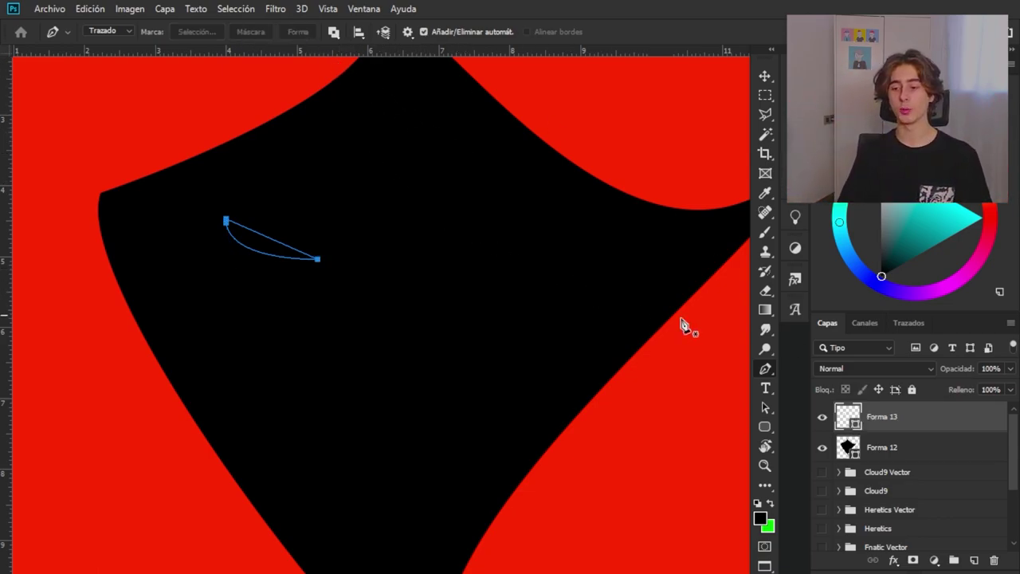
{"action": "double_click", "coordinate": [851, 419]}
{"action": "type", "text": "ffffff"}
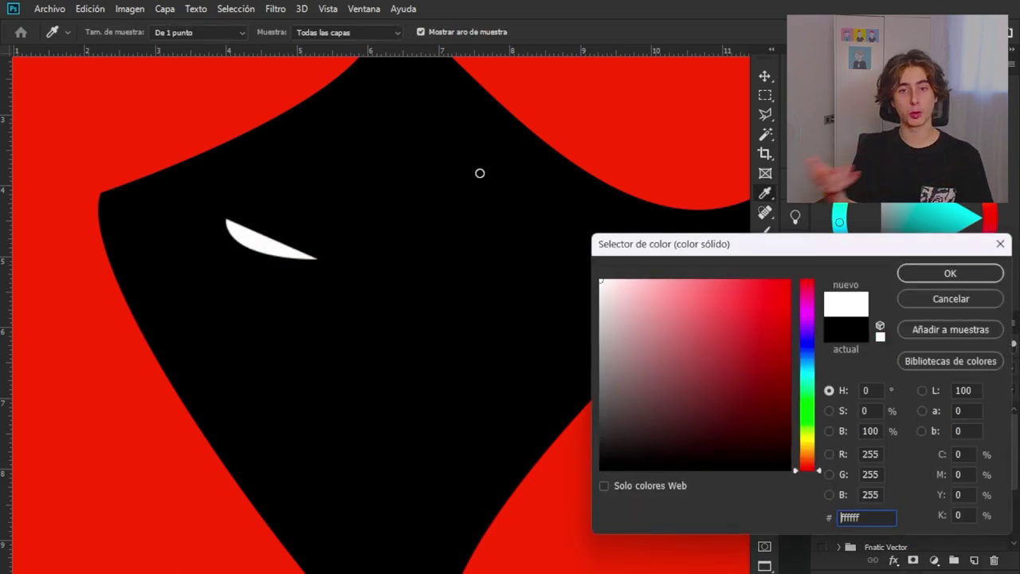
{"action": "key", "text": "Return"}
Step: Duplicate the eye and flip the copy horizontally to form the mirrored second eye
{"action": "key", "text": "v"}
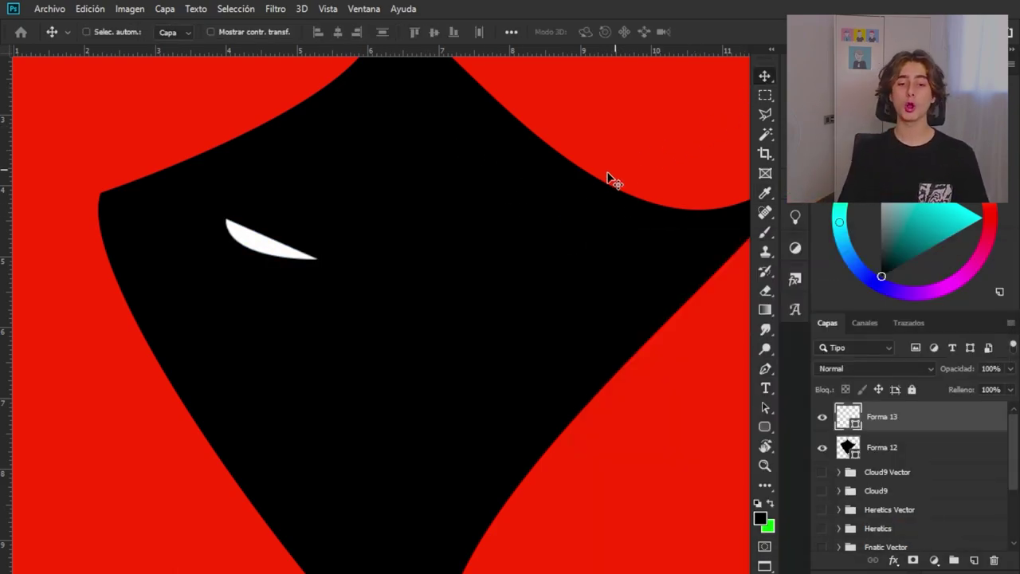
{"action": "key", "text": "ctrl+j"}
{"action": "key", "text": "ctrl+t"}
{"action": "right_click", "coordinate": [272, 252]}
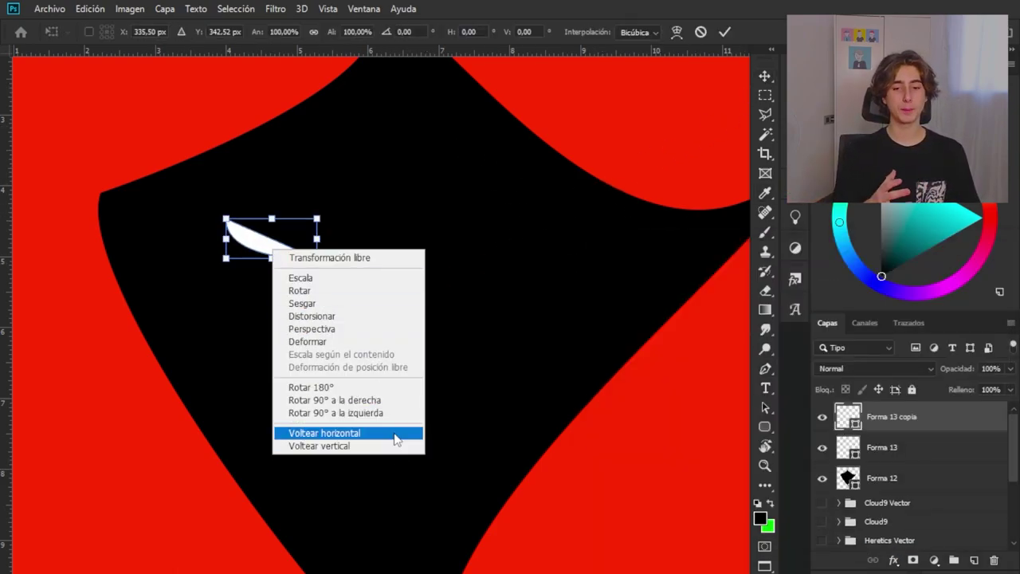
{"action": "left_click", "coordinate": [399, 430]}
{"action": "key", "text": "Return"}
{"action": "scroll", "coordinate": [534, 271], "scroll_direction": "down", "scroll_amount": 2}
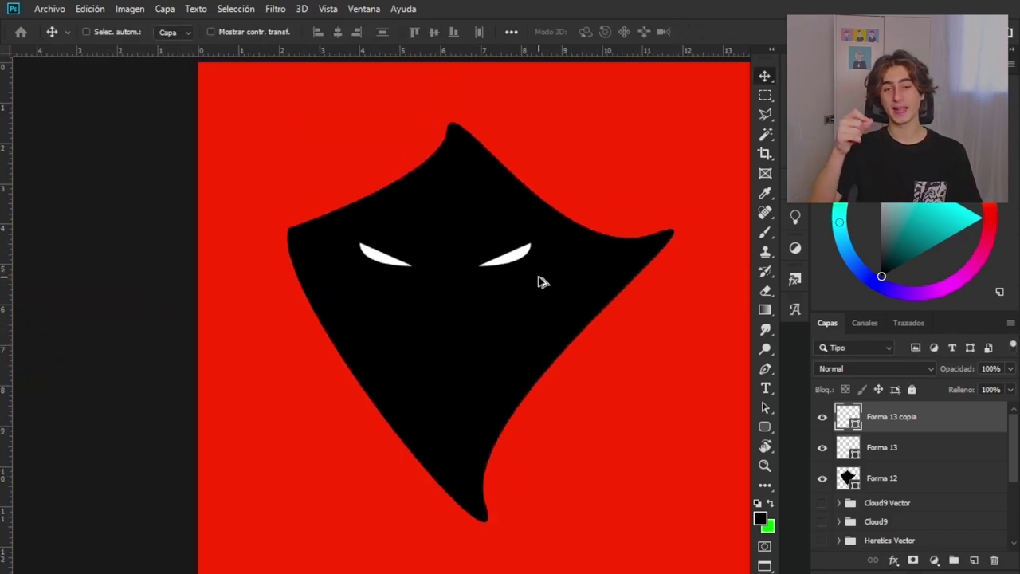
{"action": "scroll", "coordinate": [540, 319], "scroll_direction": "down", "scroll_amount": 1}
{"action": "scroll", "coordinate": [542, 342], "scroll_direction": "down", "scroll_amount": 1}
{"action": "scroll", "coordinate": [550, 341], "scroll_direction": "down", "scroll_amount": 1}
{"action": "scroll", "coordinate": [558, 342], "scroll_direction": "up", "scroll_amount": 1}
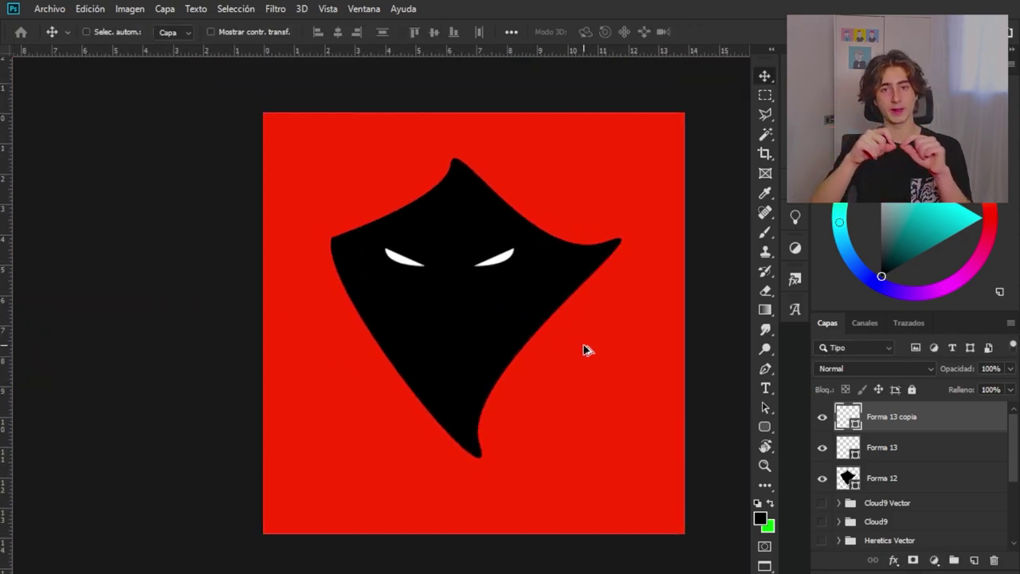
{"action": "scroll", "coordinate": [550, 335], "scroll_direction": "up", "scroll_amount": 1}
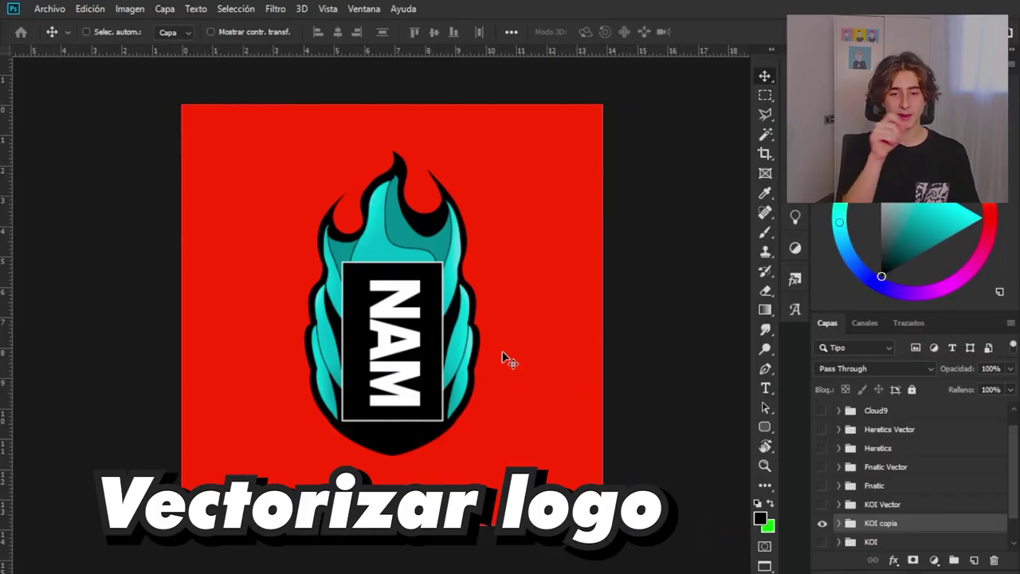
Step: Enlarge the NAM flame logo image to about 277% to inspect its pixelation
{"action": "scroll", "coordinate": [412, 325], "scroll_direction": "up", "scroll_amount": 1}
{"action": "scroll", "coordinate": [410, 326], "scroll_direction": "up", "scroll_amount": 2}
{"action": "scroll", "coordinate": [410, 326], "scroll_direction": "down", "scroll_amount": 2}
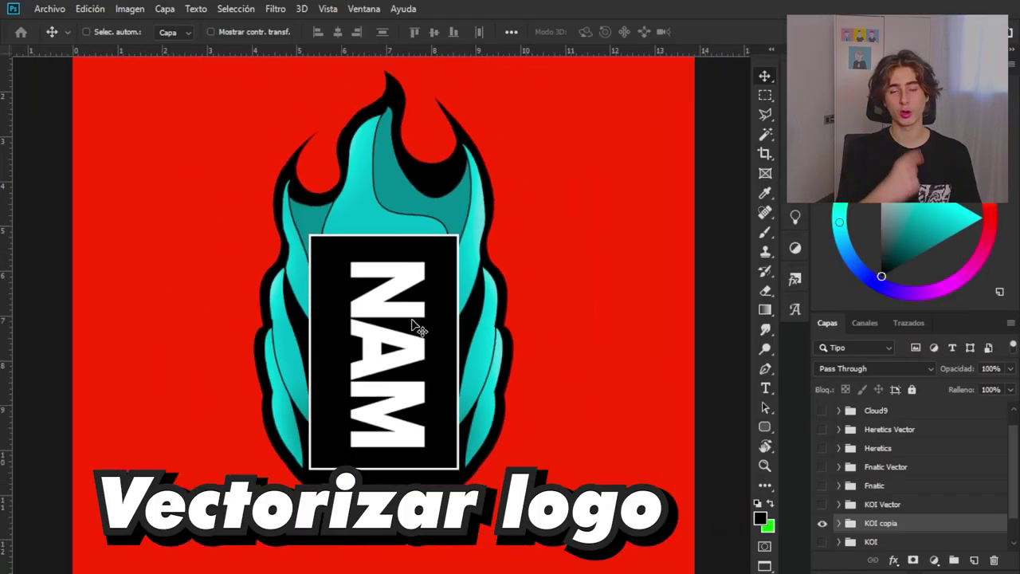
{"action": "scroll", "coordinate": [415, 327], "scroll_direction": "down", "scroll_amount": 2}
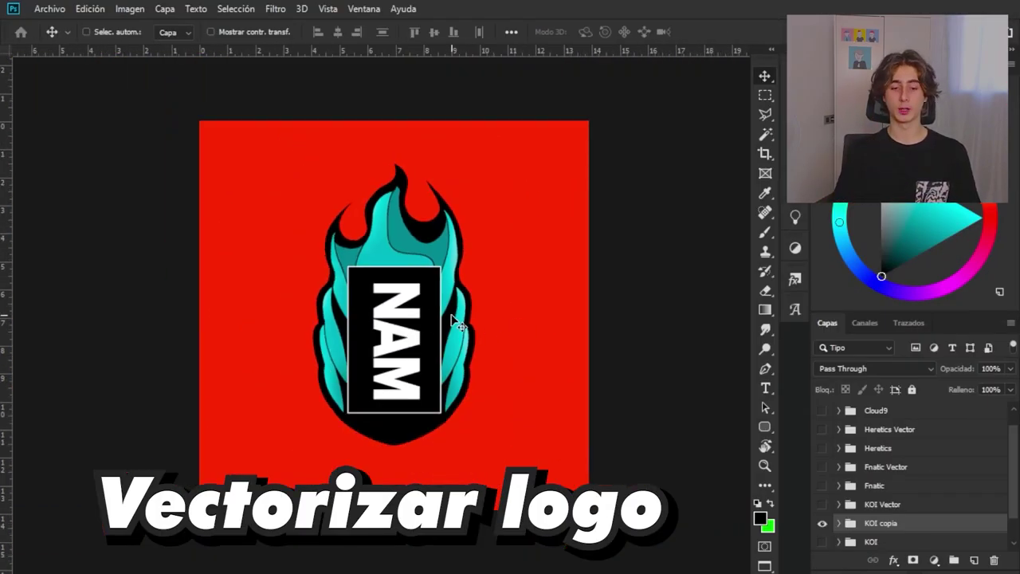
{"action": "key", "text": "ctrl+t"}
{"action": "mouse_move", "coordinate": [576, 319]}
{"action": "left_mouse_down"}
{"action": "mouse_move", "coordinate": [747, 303]}
{"action": "mouse_move", "coordinate": [388, 358]}
{"action": "left_mouse_up"}
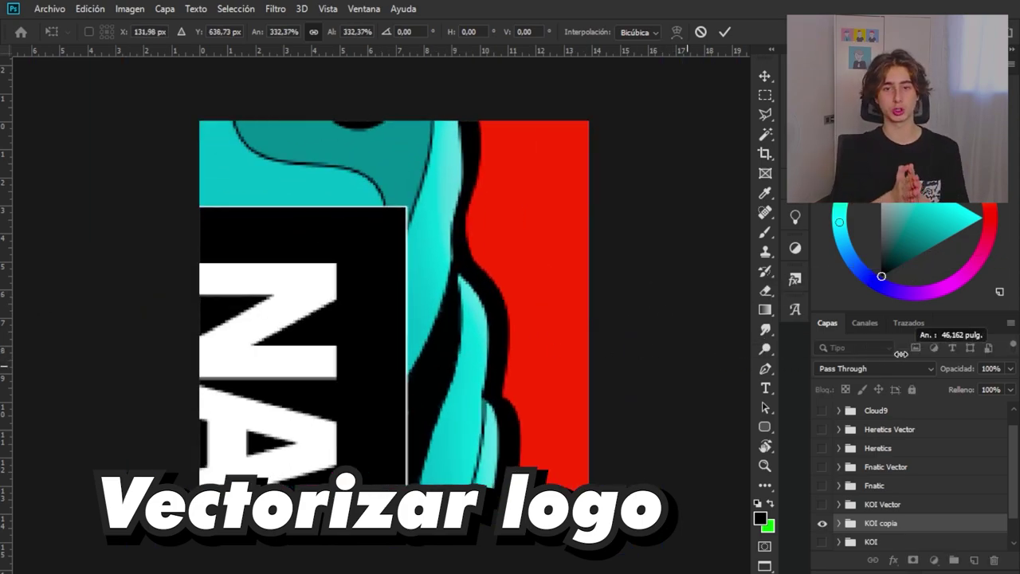
{"action": "key", "text": "Return"}
{"action": "scroll", "coordinate": [521, 296], "scroll_direction": "up", "scroll_amount": 2}
{"action": "scroll", "coordinate": [471, 291], "scroll_direction": "up", "scroll_amount": 1}
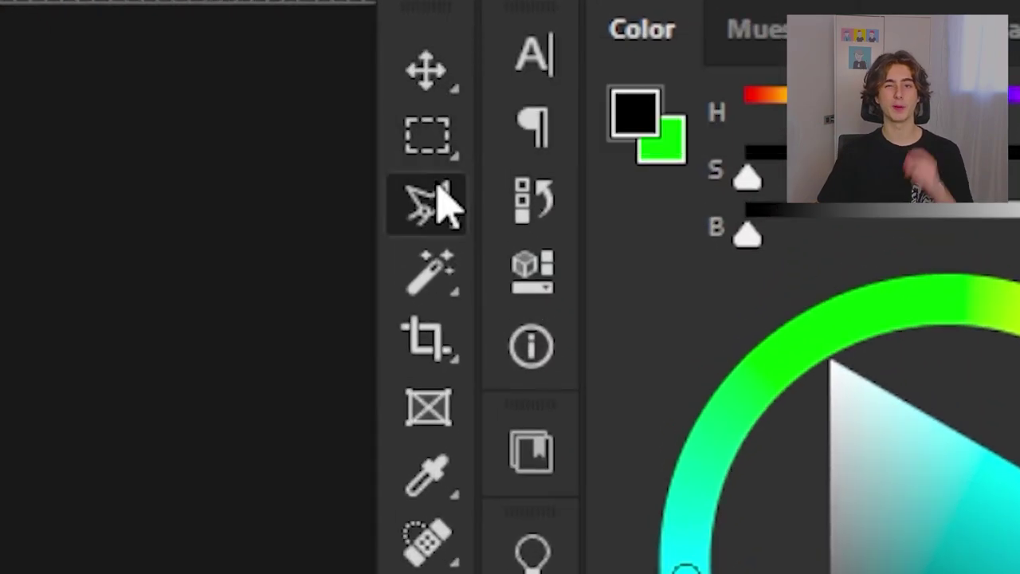
Step: Switch to the Polygonal Lasso and trace the selection into a work path at tolerance 0,5
{"action": "right_click", "coordinate": [767, 128]}
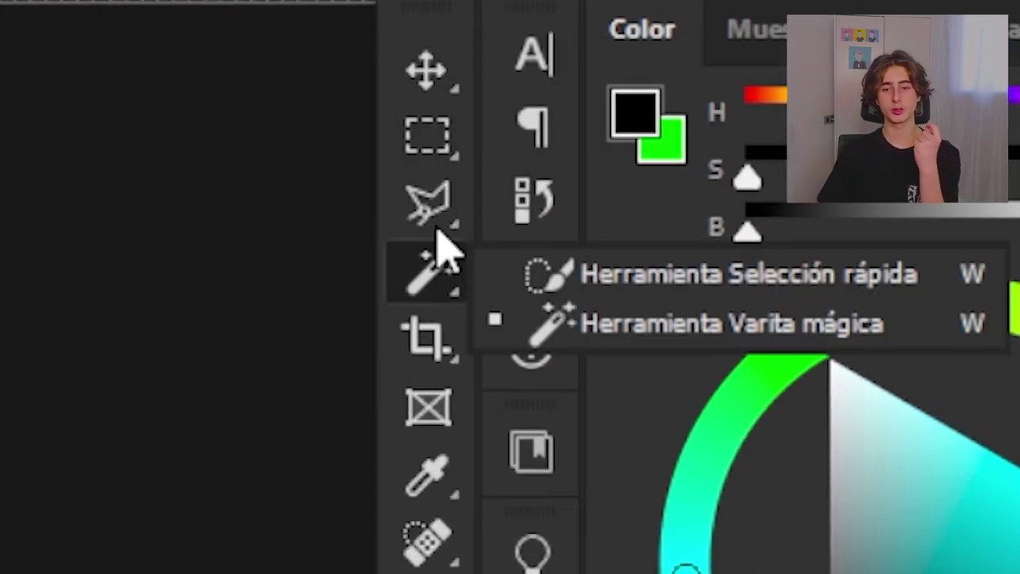
{"action": "left_click", "coordinate": [768, 111]}
{"action": "right_click", "coordinate": [371, 274]}
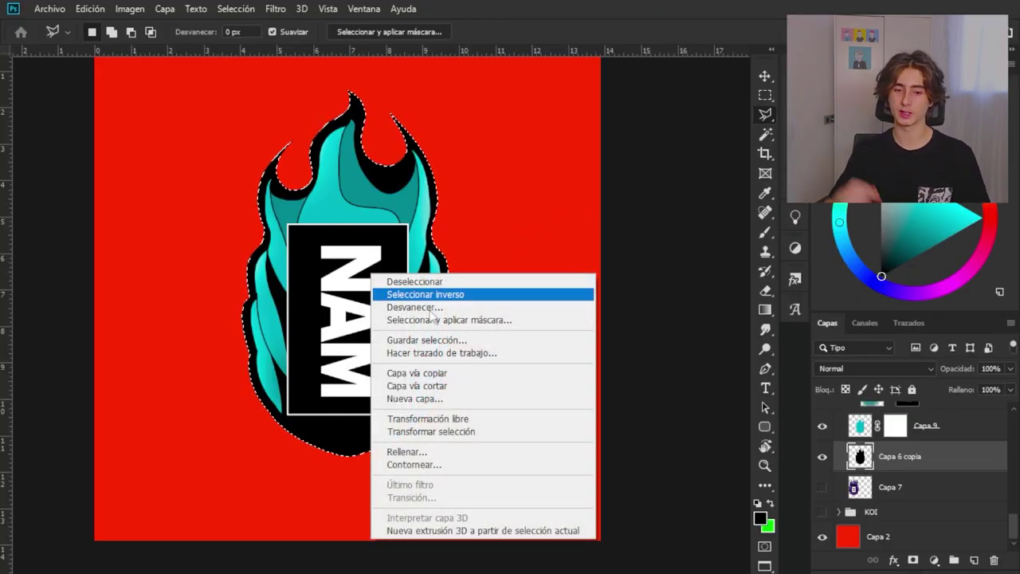
{"action": "left_click", "coordinate": [514, 353]}
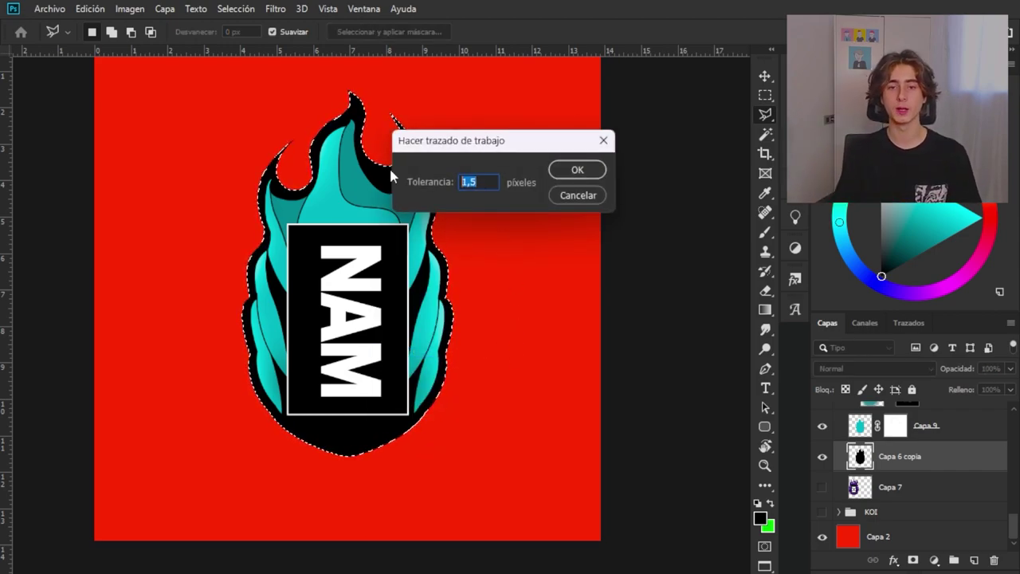
{"action": "type", "text": "05"}
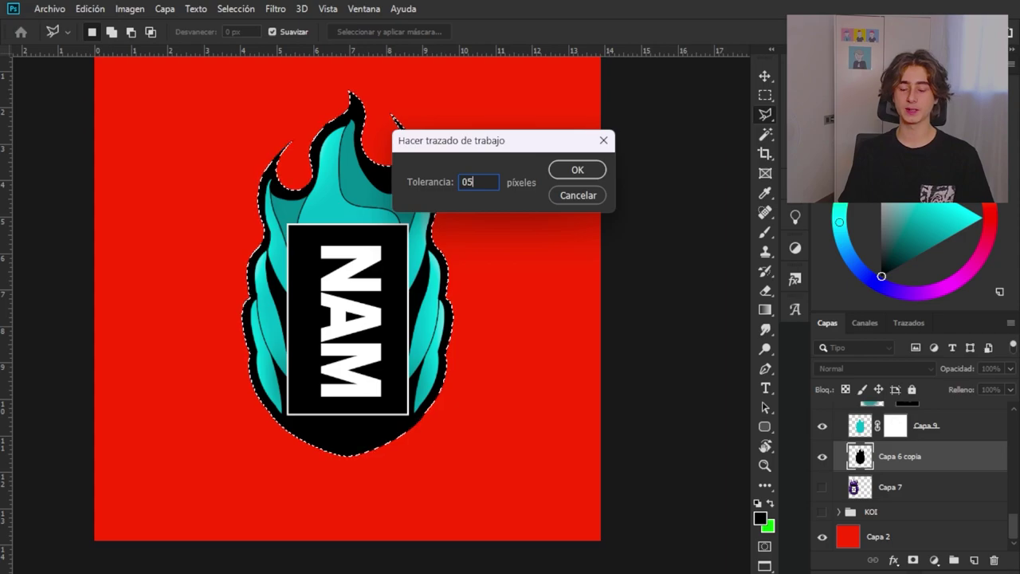
{"action": "key", "text": "Return"}
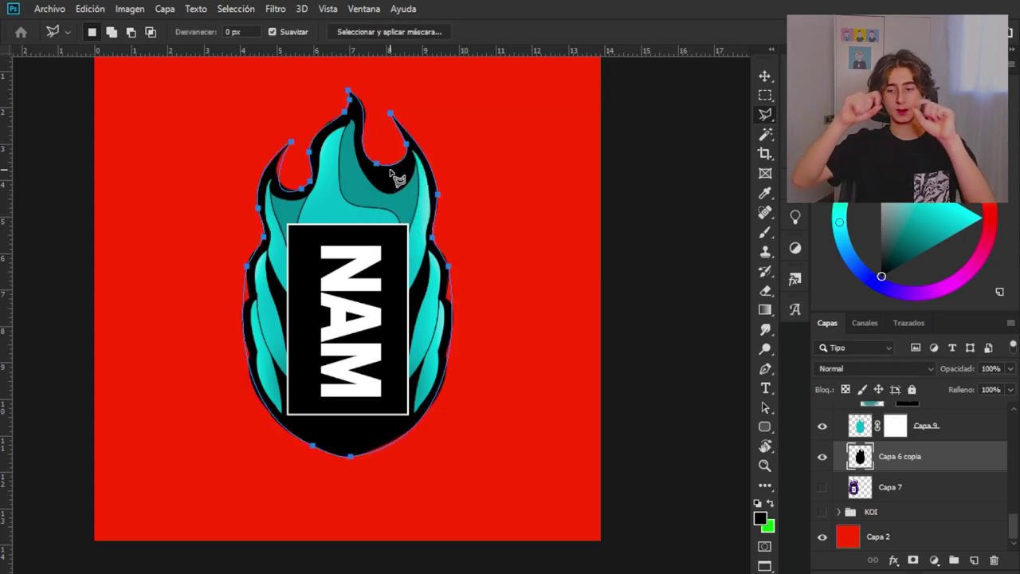
{"action": "scroll", "coordinate": [333, 186], "scroll_direction": "up", "scroll_amount": 2}
{"action": "scroll", "coordinate": [296, 183], "scroll_direction": "up", "scroll_amount": 1}
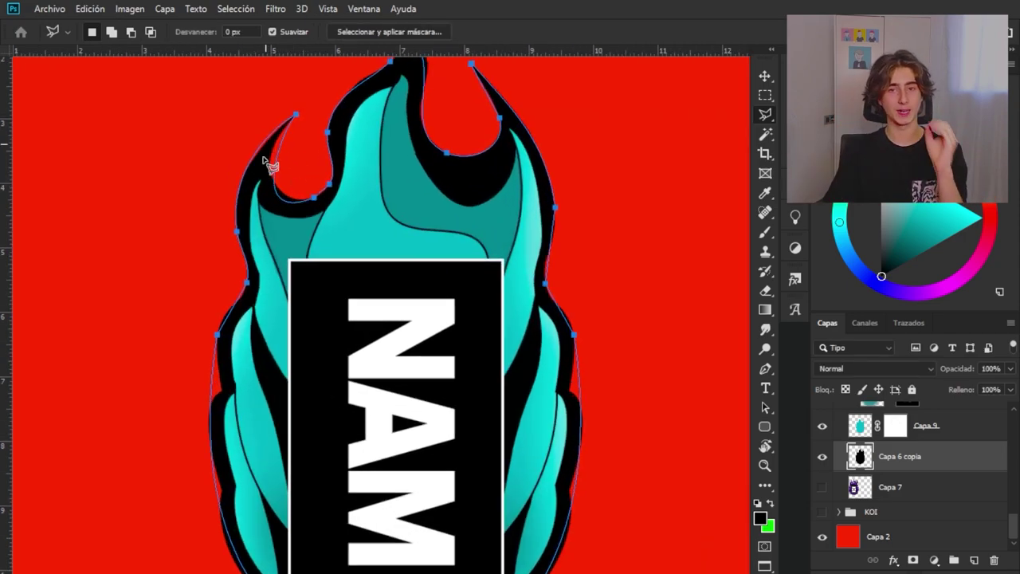
{"action": "scroll", "coordinate": [403, 221], "scroll_direction": "down", "scroll_amount": 1}
Step: Undo the path and retrace the selection at tolerance 10
{"action": "key", "text": "ctrl+z"}
{"action": "right_click", "coordinate": [437, 253]}
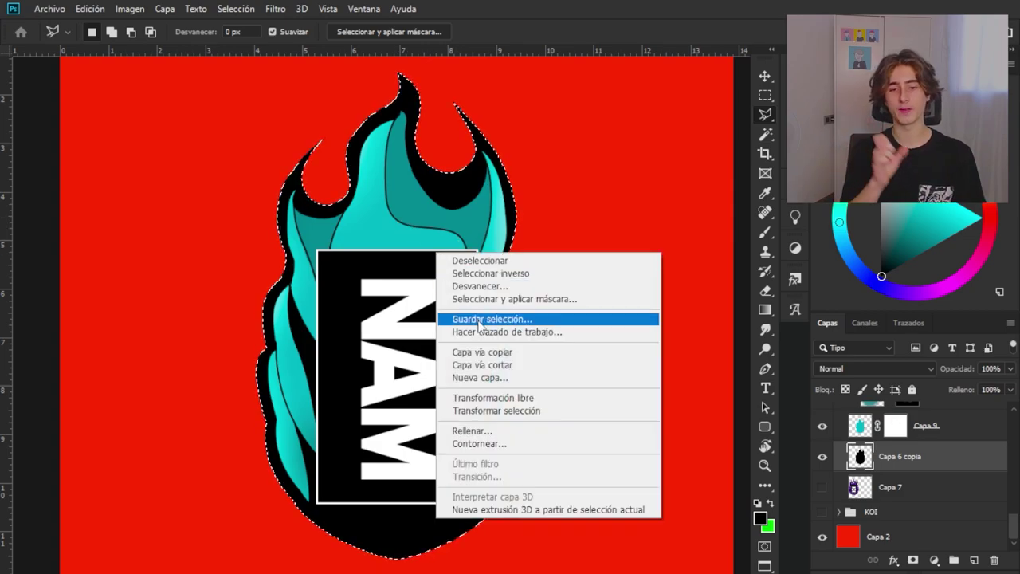
{"action": "left_click", "coordinate": [485, 339]}
{"action": "type", "text": "10"}
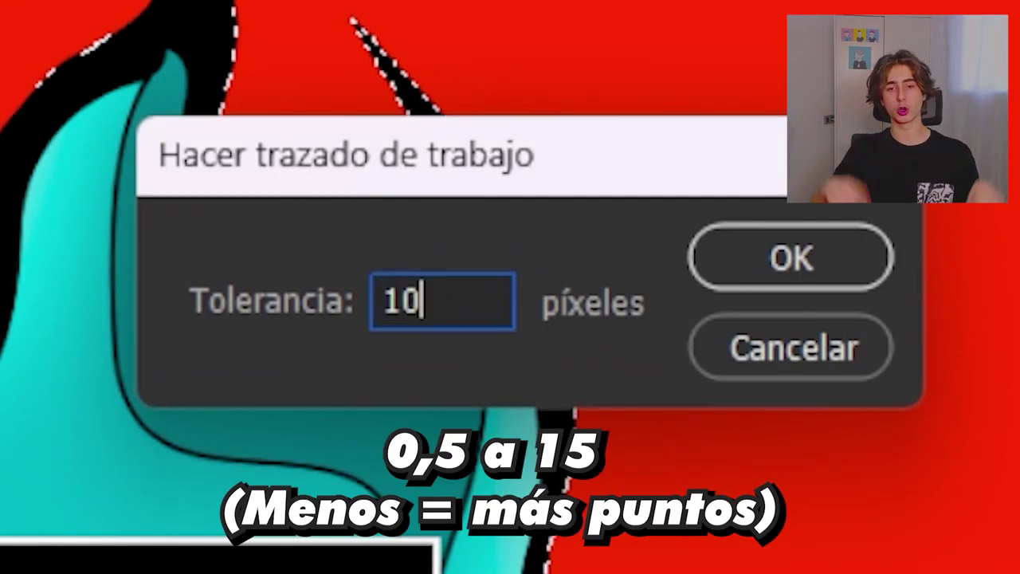
{"action": "key", "text": "Return"}
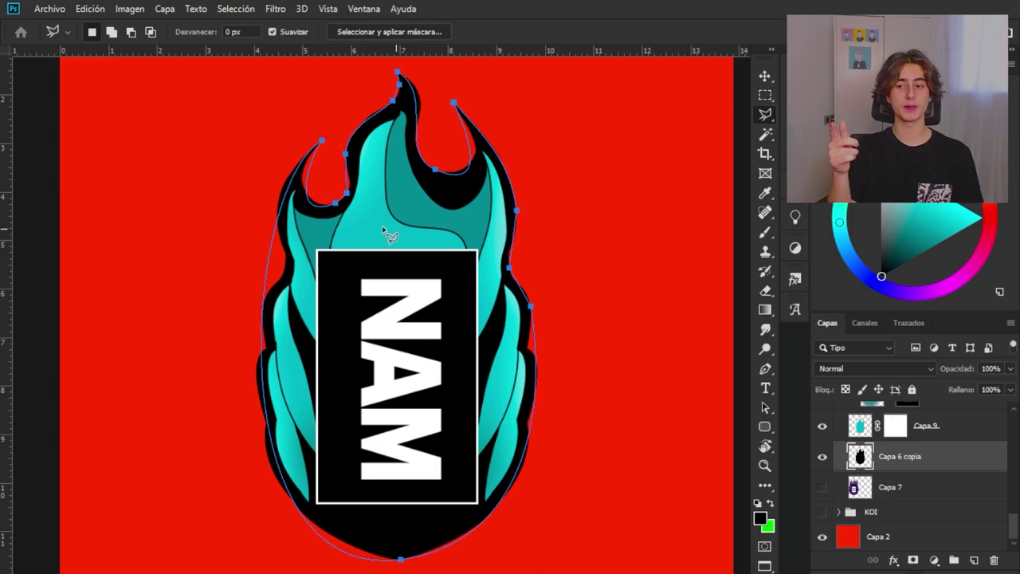
Step: Undo the coarse path, retrace at tolerance 0,5 and inspect the outline
{"action": "key", "text": "ctrl+z"}
{"action": "right_click", "coordinate": [372, 247]}
{"action": "left_click", "coordinate": [408, 325]}
{"action": "type", "text": "0,5"}
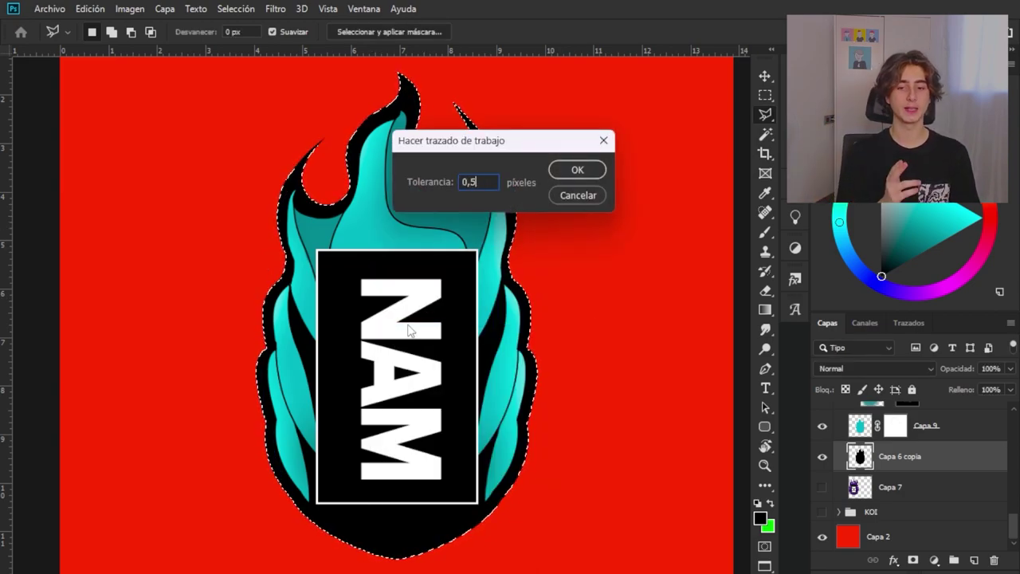
{"action": "key", "text": "Return"}
{"action": "scroll", "coordinate": [319, 200], "scroll_direction": "up", "scroll_amount": 2}
{"action": "scroll", "coordinate": [301, 200], "scroll_direction": "up", "scroll_amount": 1}
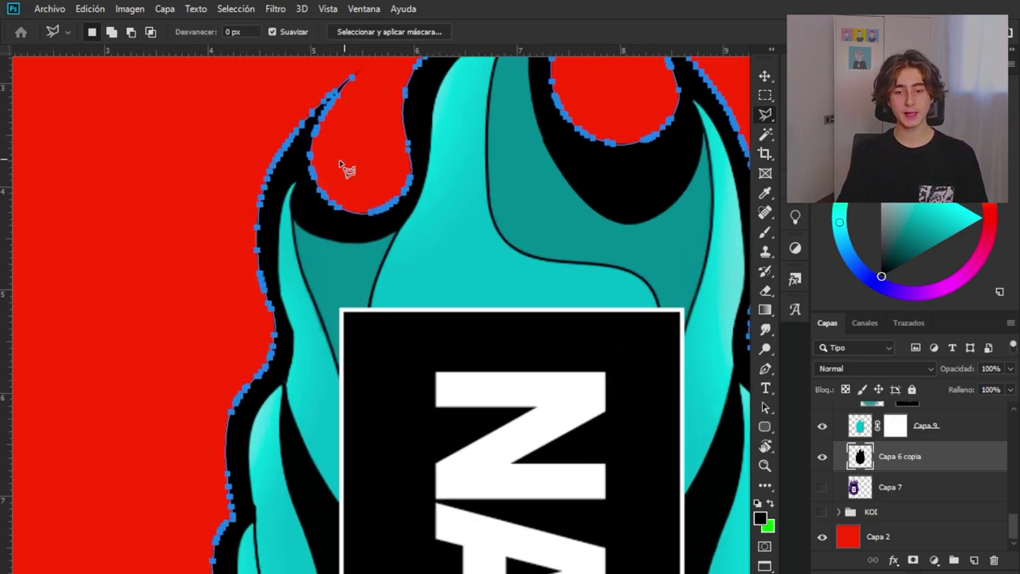
{"action": "mouse_move", "coordinate": [651, 217]}
{"action": "left_mouse_down"}
{"action": "mouse_move", "coordinate": [414, 312]}
{"action": "mouse_move", "coordinate": [431, 423]}
{"action": "mouse_move", "coordinate": [487, 143]}
{"action": "mouse_move", "coordinate": [571, 297]}
{"action": "left_mouse_up"}
{"action": "scroll", "coordinate": [573, 296], "scroll_direction": "down", "scroll_amount": 2}
Step: Turn the dense path back into a selection and make a work path from it again
{"action": "key", "text": "ctrl+Return"}
{"action": "left_click_drag", "start_coordinate": [555, 232], "coordinate": [505, 333]}
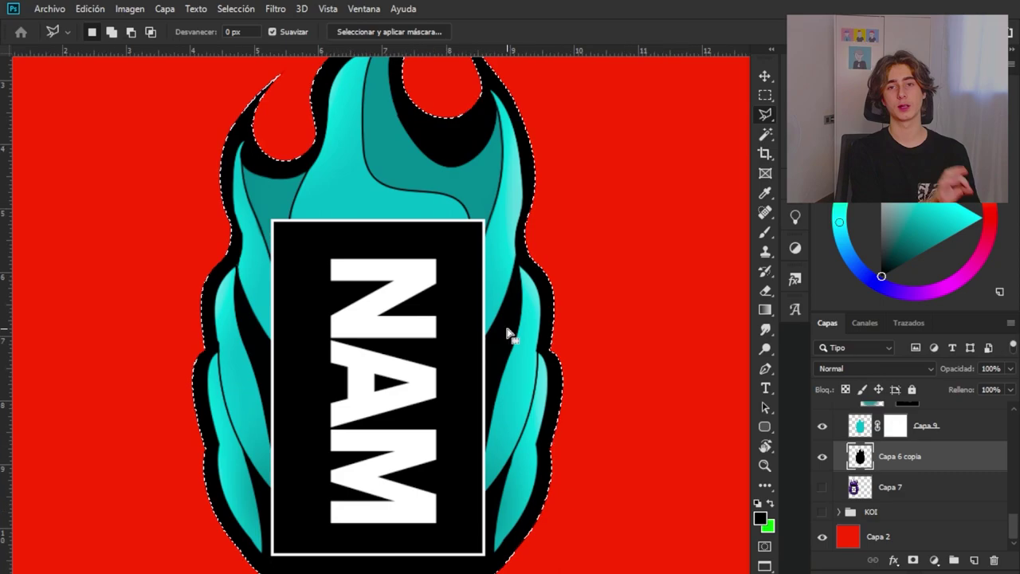
{"action": "scroll", "coordinate": [490, 318], "scroll_direction": "down", "scroll_amount": 1}
{"action": "scroll", "coordinate": [486, 312], "scroll_direction": "down", "scroll_amount": 1}
{"action": "right_click", "coordinate": [472, 306]}
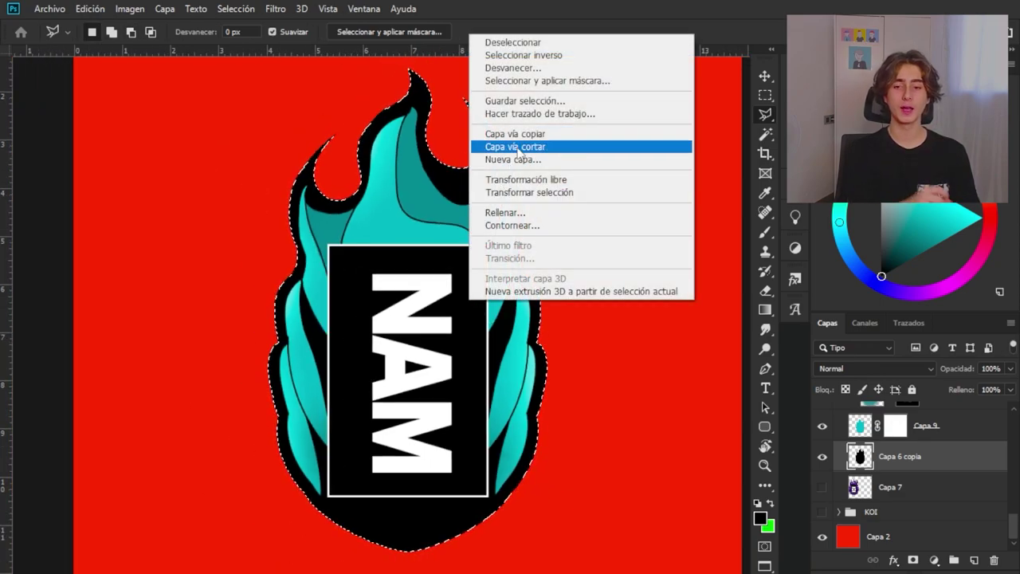
{"action": "left_click", "coordinate": [528, 118]}
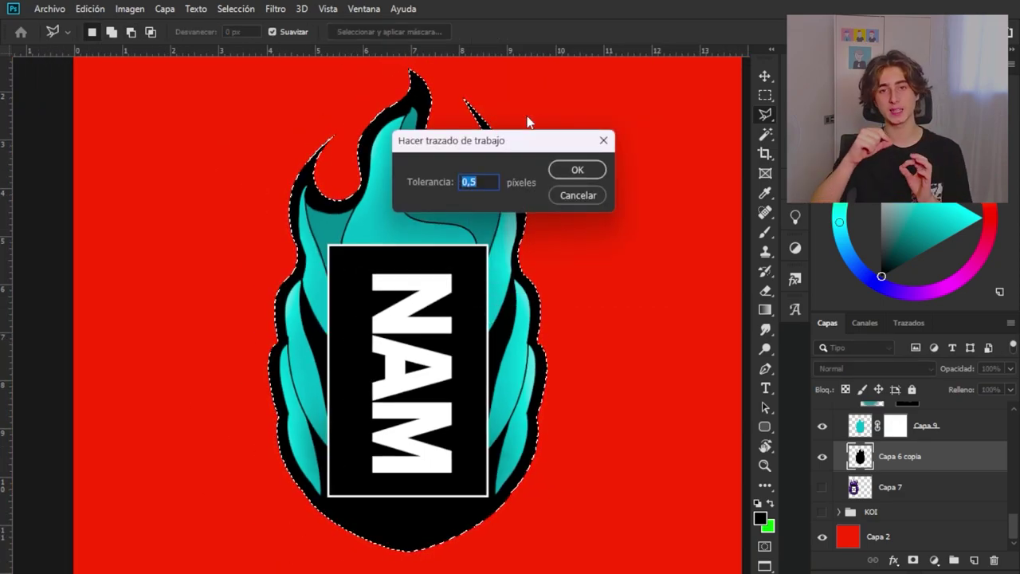
{"action": "key", "text": "Return"}
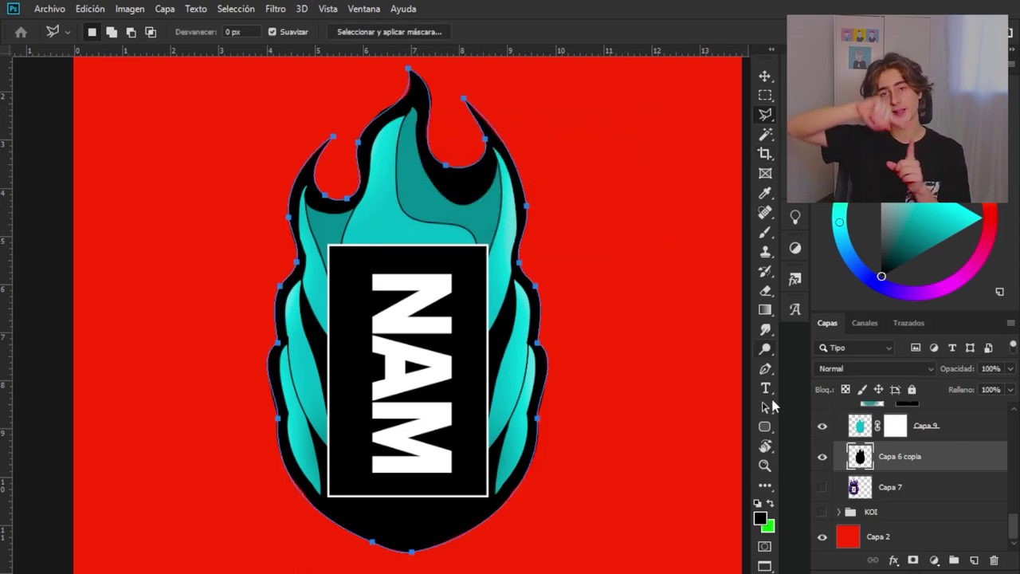
Step: Convert the work path into the Forma 12 vector shape layer with the Pen tool
{"action": "left_click", "coordinate": [767, 371]}
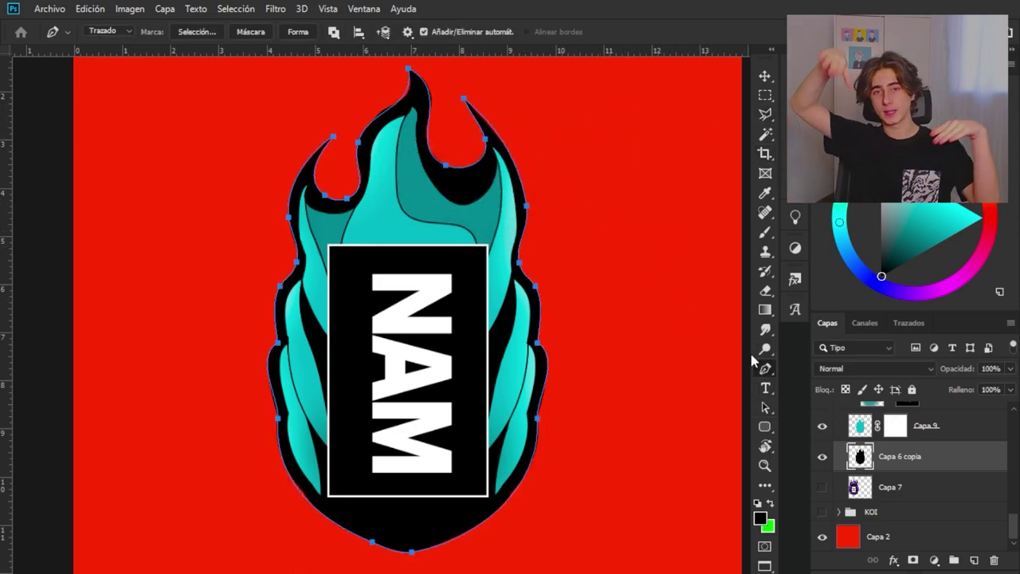
{"action": "right_click", "coordinate": [457, 265]}
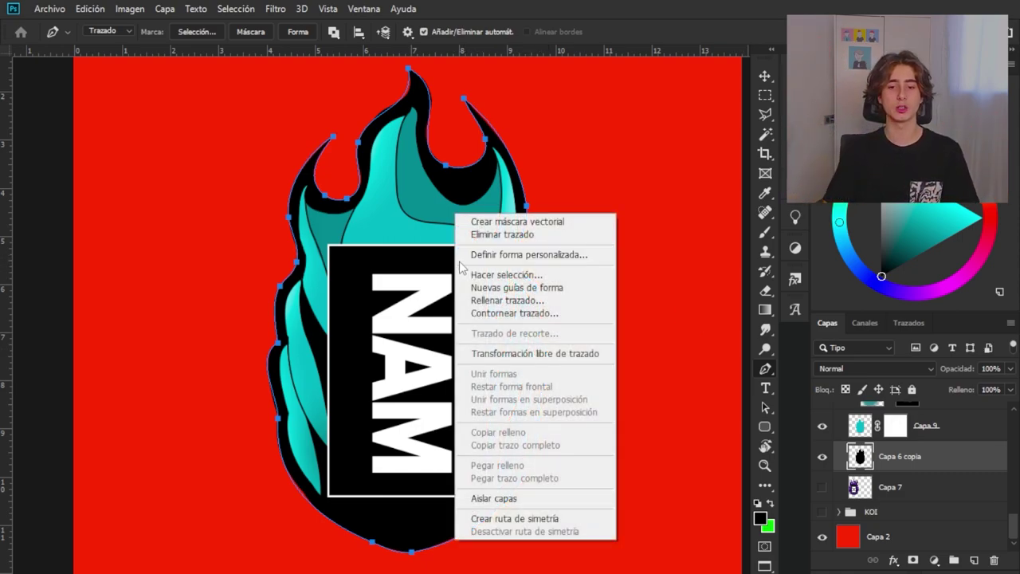
{"action": "left_click", "coordinate": [558, 186]}
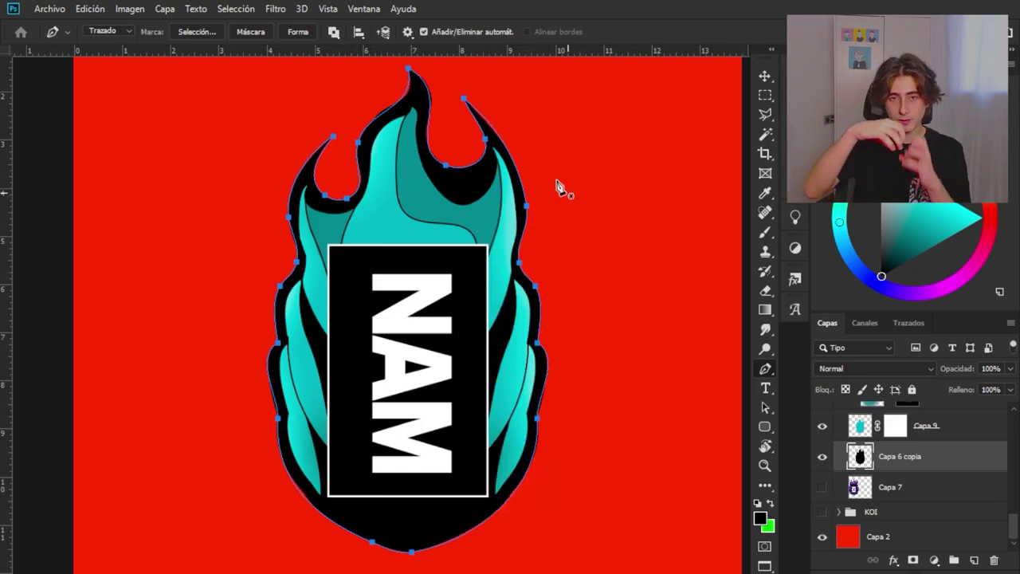
{"action": "left_click", "coordinate": [297, 32]}
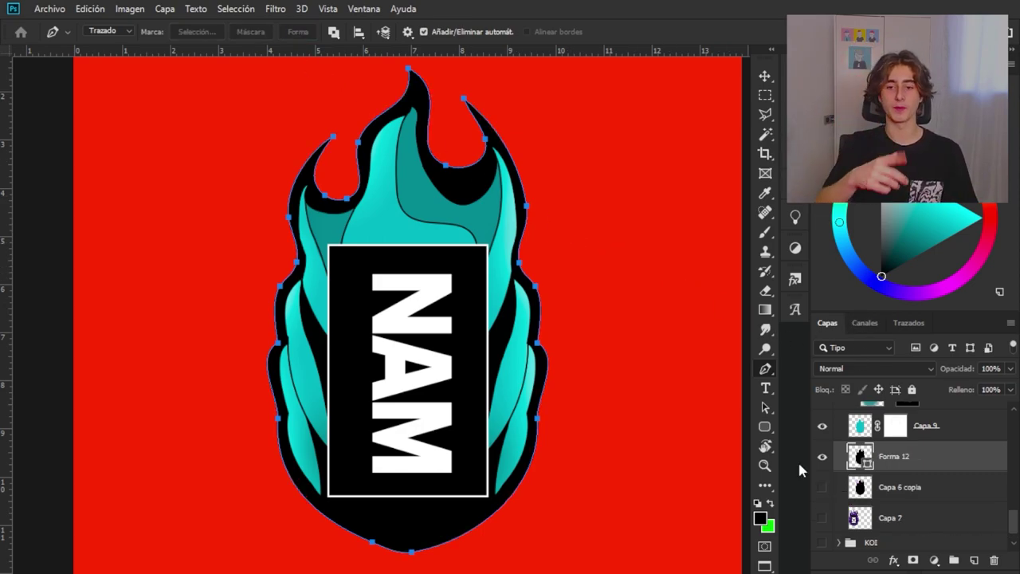
{"action": "left_click", "coordinate": [763, 78]}
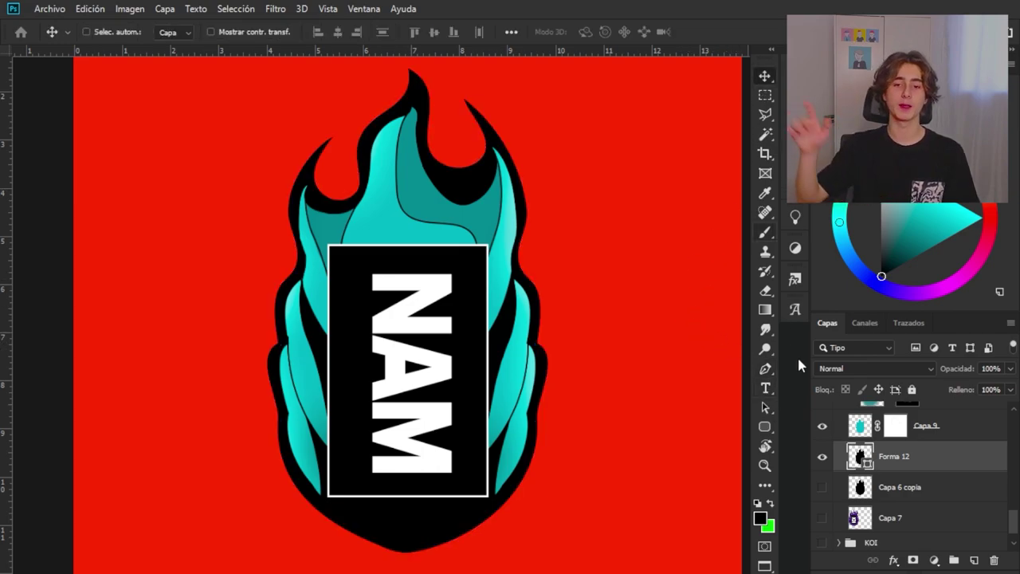
{"action": "scroll", "coordinate": [896, 467], "scroll_direction": "up", "scroll_amount": 1}
{"action": "left_click", "coordinate": [823, 445]}
{"action": "left_click", "coordinate": [823, 445]}
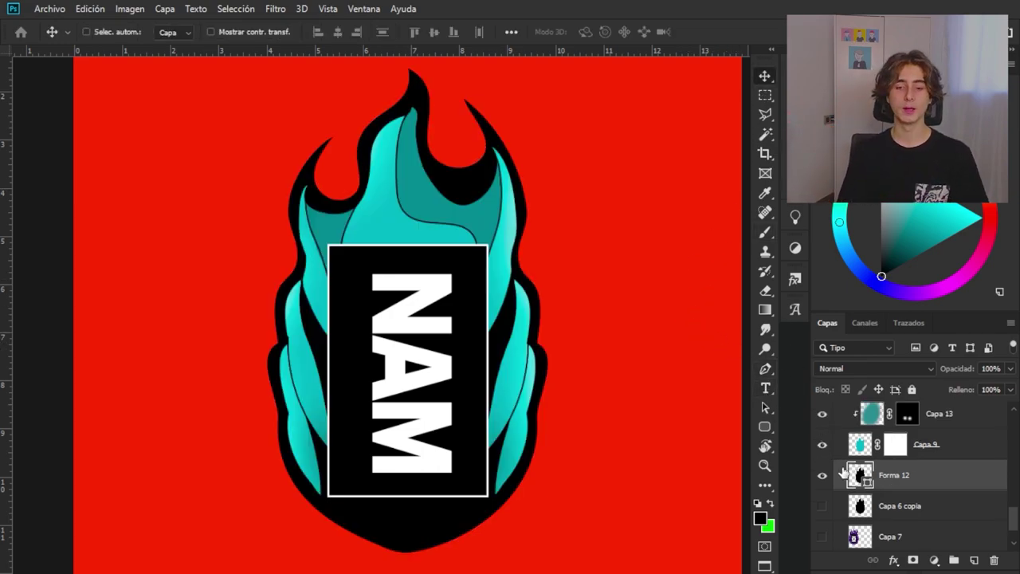
{"action": "left_click", "coordinate": [839, 464]}
{"action": "key", "text": "ctrl+minus"}
{"action": "key", "text": "ctrl+minus"}
{"action": "key", "text": "ctrl+minus"}
{"action": "key", "text": "ctrl+t"}
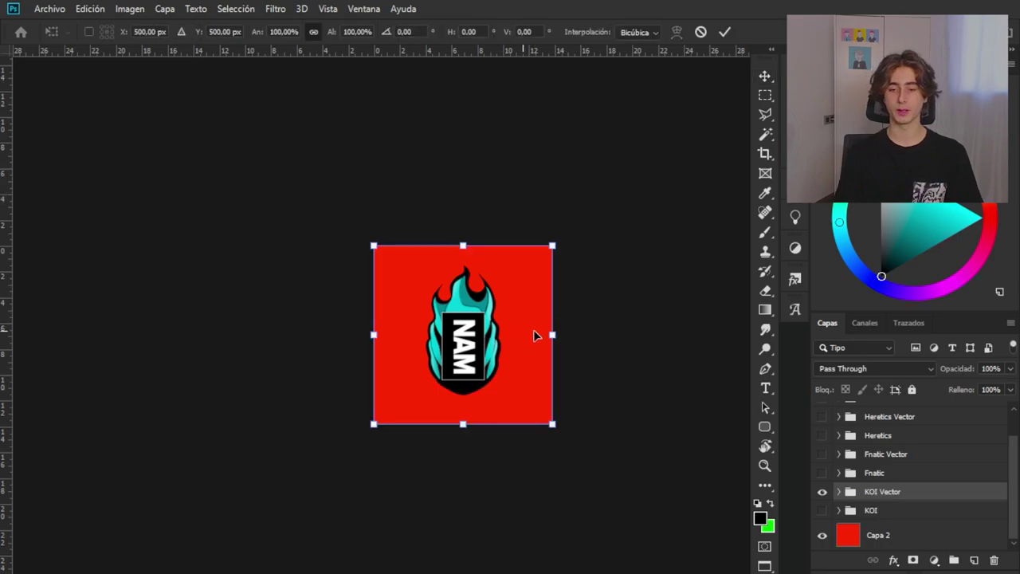
{"action": "left_click_drag", "start_coordinate": [575, 335], "coordinate": [728, 342]}
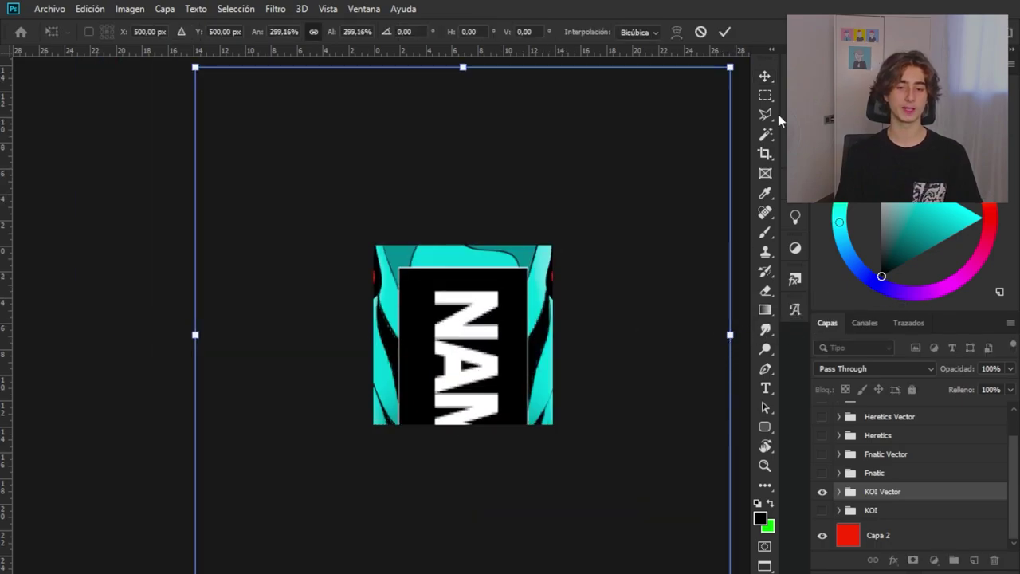
{"action": "key", "text": "Return"}
{"action": "scroll", "coordinate": [484, 363], "scroll_direction": "up", "scroll_amount": 2}
{"action": "left_click_drag", "start_coordinate": [539, 339], "coordinate": [359, 341]}
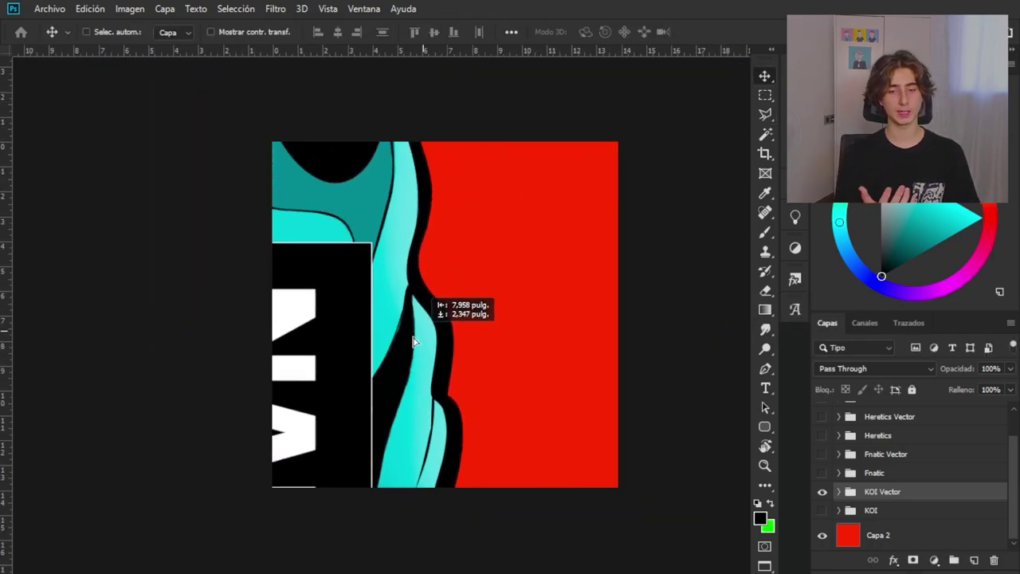
{"action": "scroll", "coordinate": [365, 341], "scroll_direction": "up", "scroll_amount": 3}
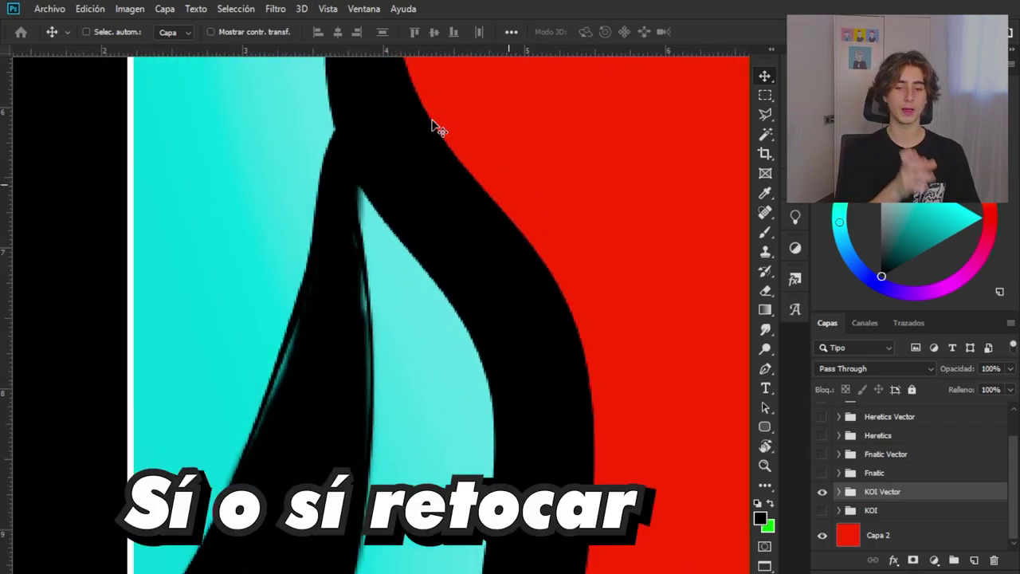
{"action": "scroll", "coordinate": [357, 379], "scroll_direction": "up", "scroll_amount": 2}
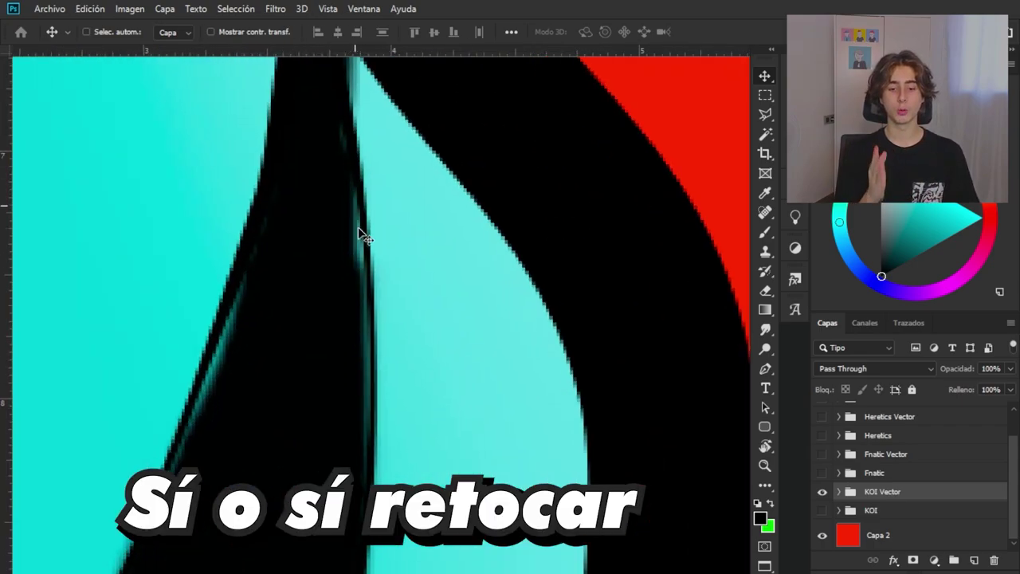
{"action": "scroll", "coordinate": [335, 387], "scroll_direction": "down", "scroll_amount": 2}
{"action": "scroll", "coordinate": [510, 353], "scroll_direction": "down", "scroll_amount": 3}
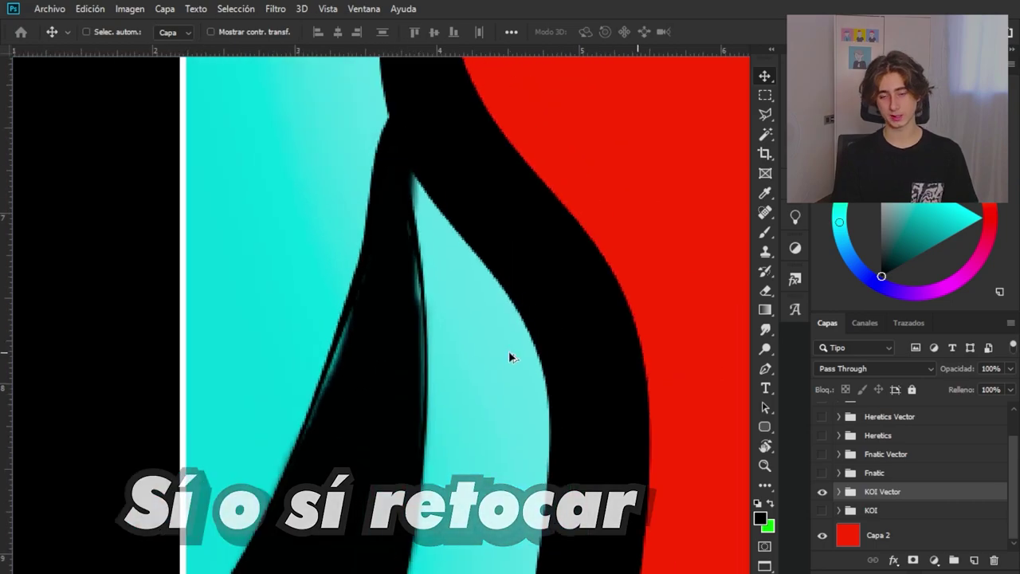
{"action": "mouse_move", "coordinate": [444, 120]}
{"action": "left_mouse_down"}
{"action": "mouse_move", "coordinate": [440, 369]}
{"action": "mouse_move", "coordinate": [451, 292]}
{"action": "left_mouse_up"}
{"action": "scroll", "coordinate": [402, 96], "scroll_direction": "up", "scroll_amount": 1}
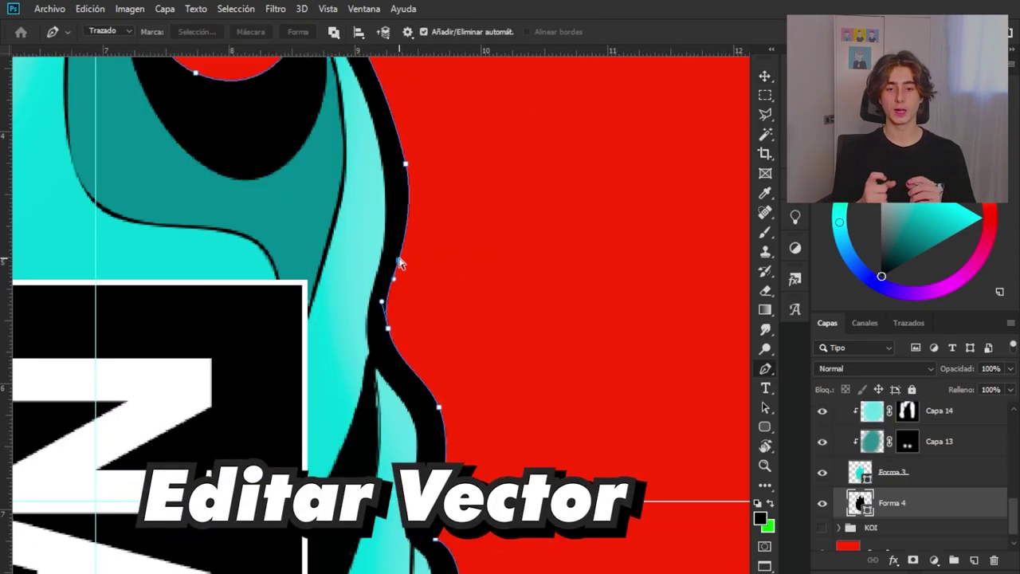
Step: Drag the spike's anchor on the Forma 4 outline down, then delete it
{"action": "mouse_move", "coordinate": [445, 179]}
{"action": "left_mouse_down"}
{"action": "mouse_move", "coordinate": [437, 228]}
{"action": "mouse_move", "coordinate": [466, 236]}
{"action": "left_mouse_up"}
{"action": "left_click", "coordinate": [465, 227]}
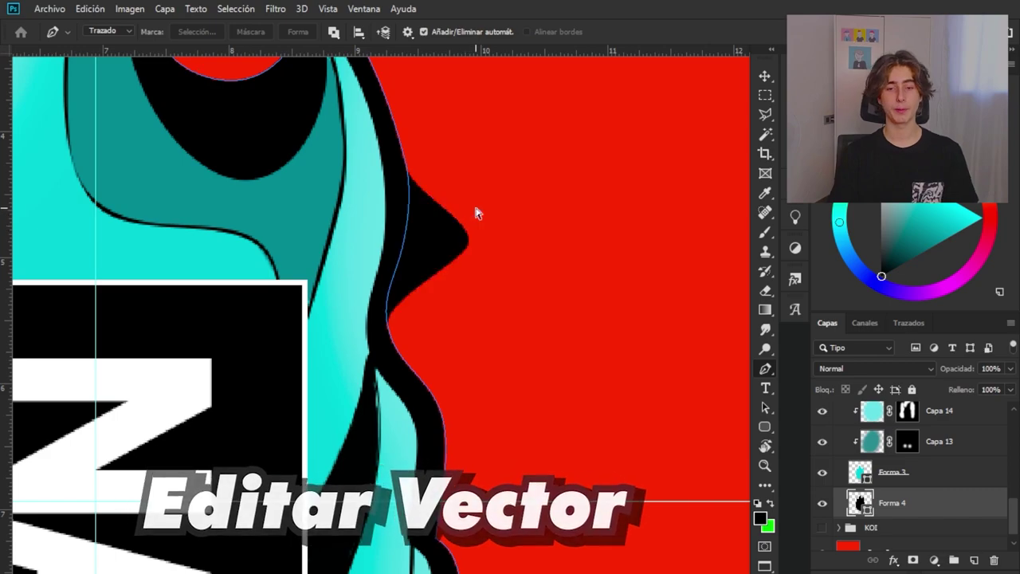
{"action": "scroll", "coordinate": [411, 175], "scroll_direction": "up", "scroll_amount": 2}
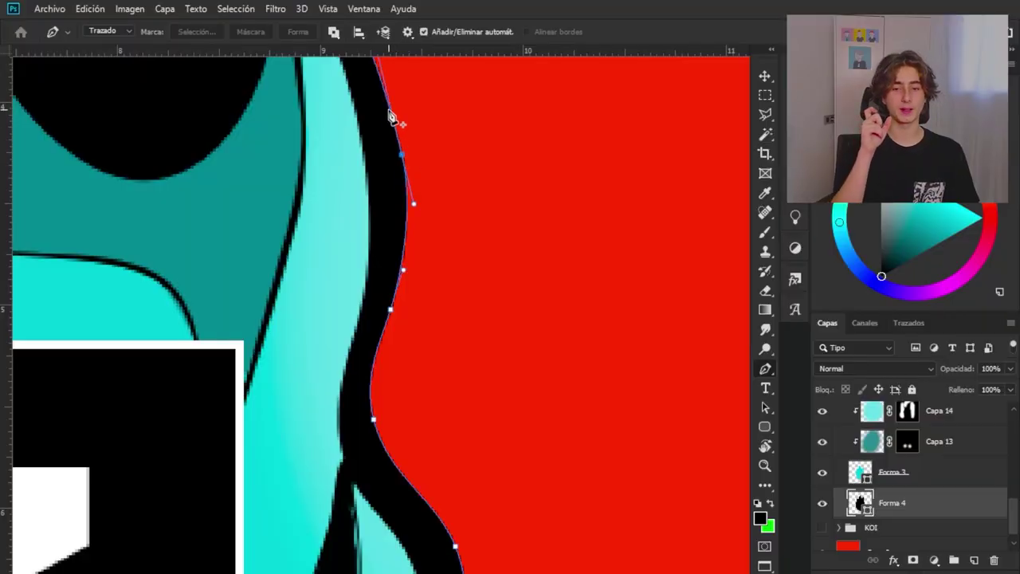
Step: Reshape the black outline's upper edge by moving anchors and adjusting curve handles
{"action": "left_click_drag", "start_coordinate": [391, 117], "coordinate": [439, 316]}
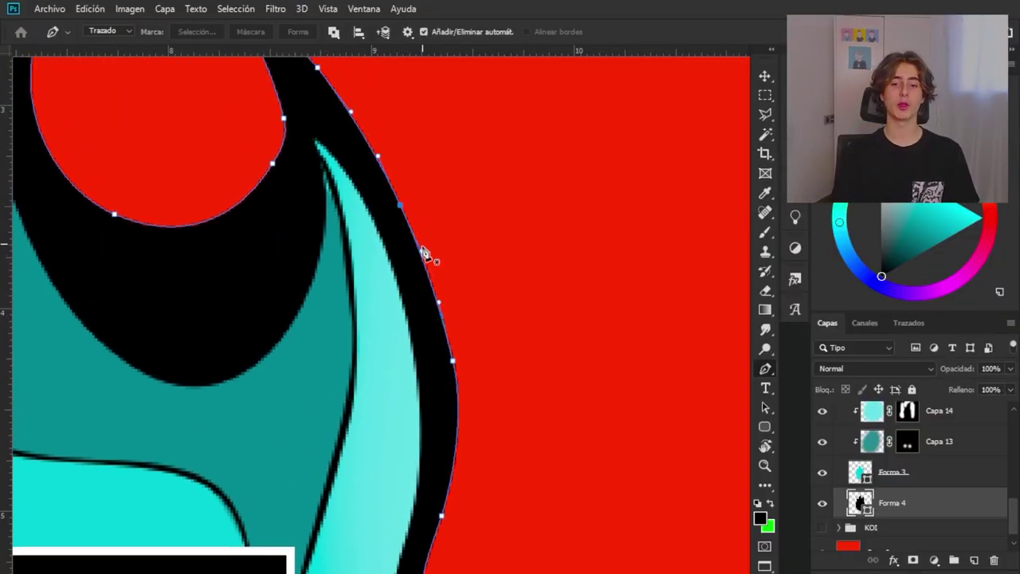
{"action": "left_click_drag", "start_coordinate": [400, 207], "coordinate": [520, 169]}
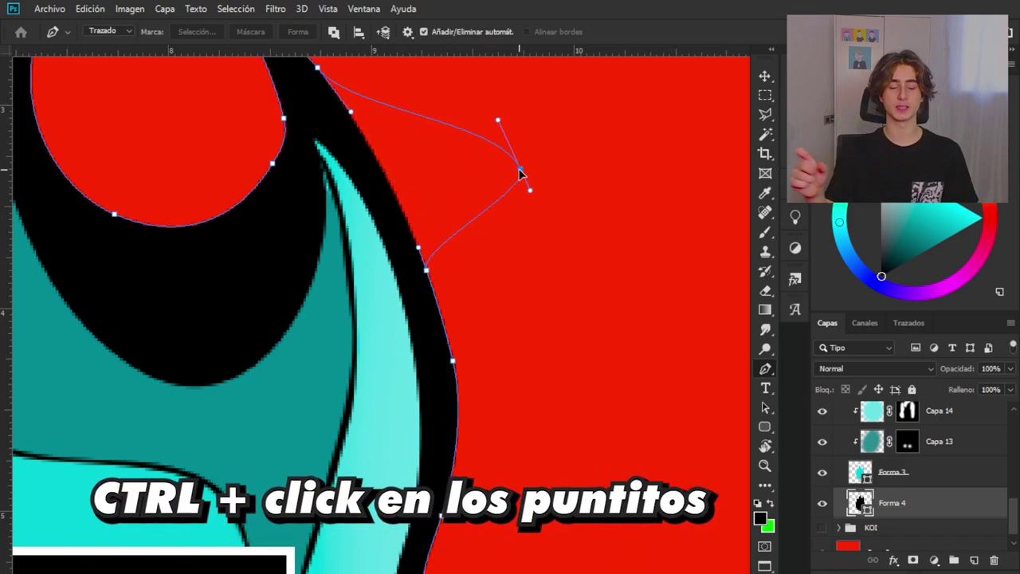
{"action": "left_click_drag", "start_coordinate": [427, 270], "coordinate": [584, 333]}
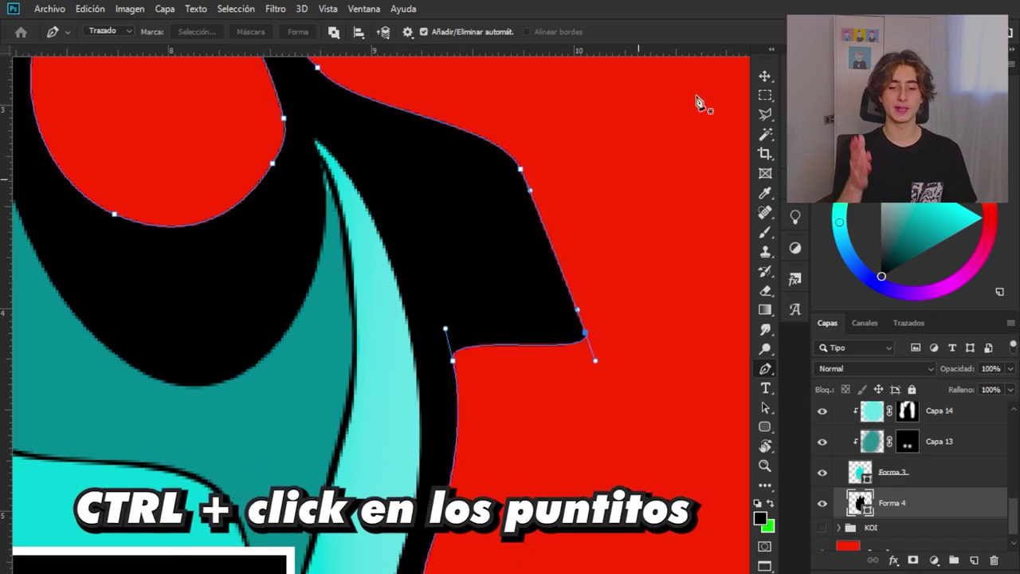
{"action": "key", "text": "v"}
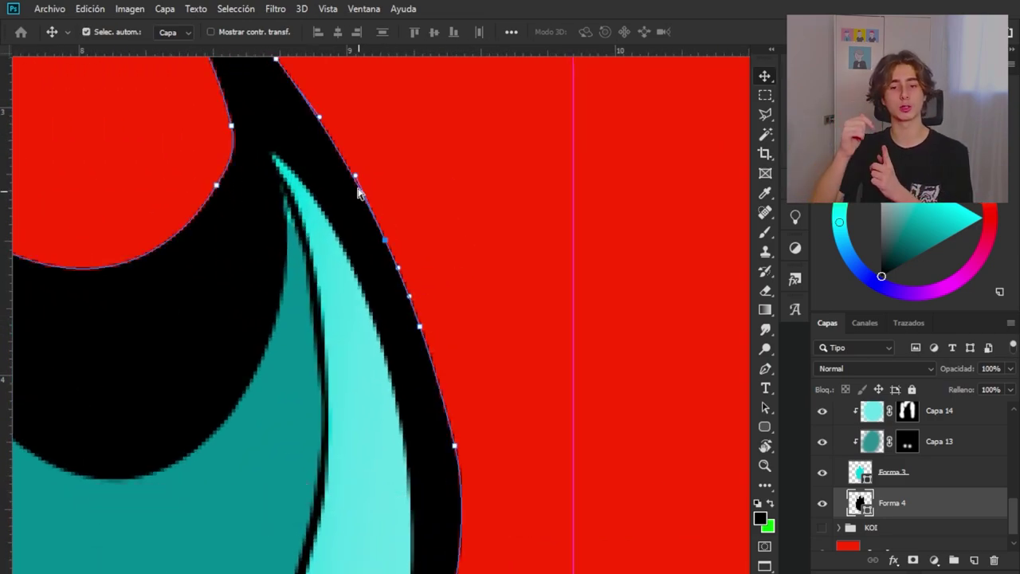
{"action": "left_click_drag", "start_coordinate": [434, 178], "coordinate": [448, 177]}
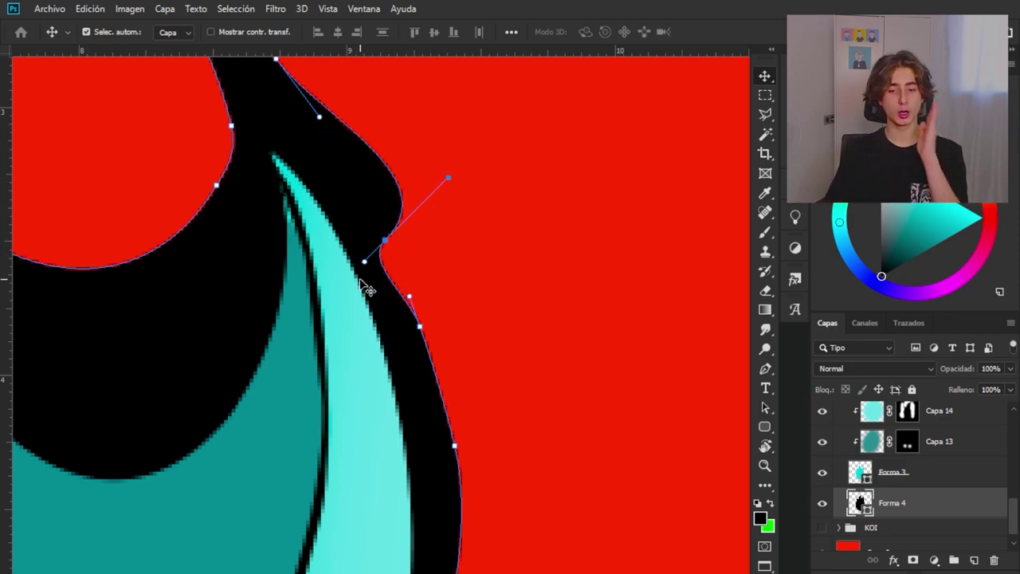
{"action": "mouse_move", "coordinate": [288, 339]}
{"action": "left_mouse_down"}
{"action": "mouse_move", "coordinate": [246, 232]}
{"action": "mouse_move", "coordinate": [274, 375]}
{"action": "mouse_move", "coordinate": [219, 291]}
{"action": "left_mouse_up"}
{"action": "mouse_move", "coordinate": [311, 382]}
{"action": "left_mouse_down"}
{"action": "mouse_move", "coordinate": [183, 239]}
{"action": "mouse_move", "coordinate": [437, 266]}
{"action": "mouse_move", "coordinate": [417, 278]}
{"action": "mouse_move", "coordinate": [385, 244]}
{"action": "left_mouse_up"}
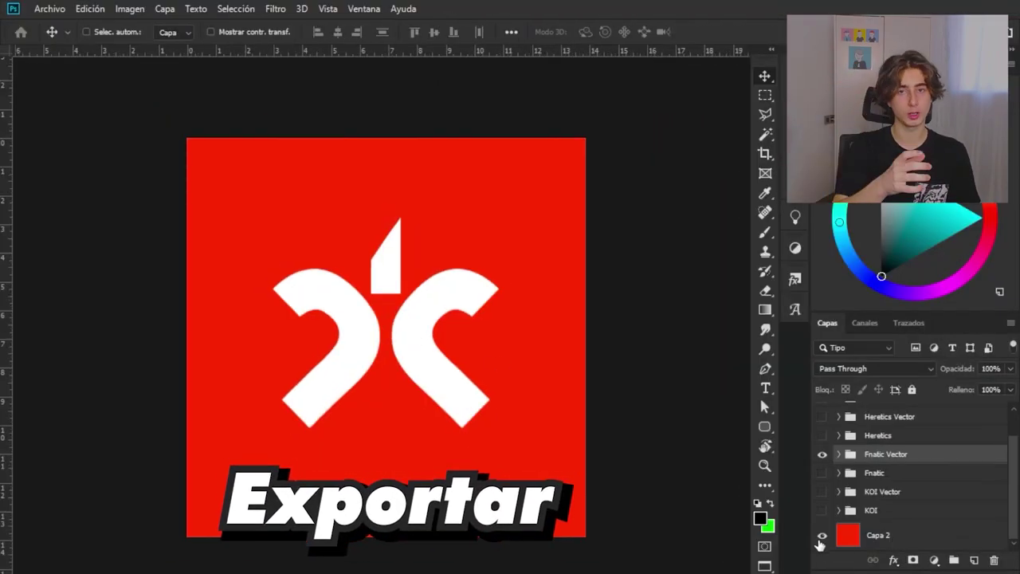
Step: Hide the red background layer, leaving the Fnatic logo on transparency
{"action": "left_click", "coordinate": [821, 540]}
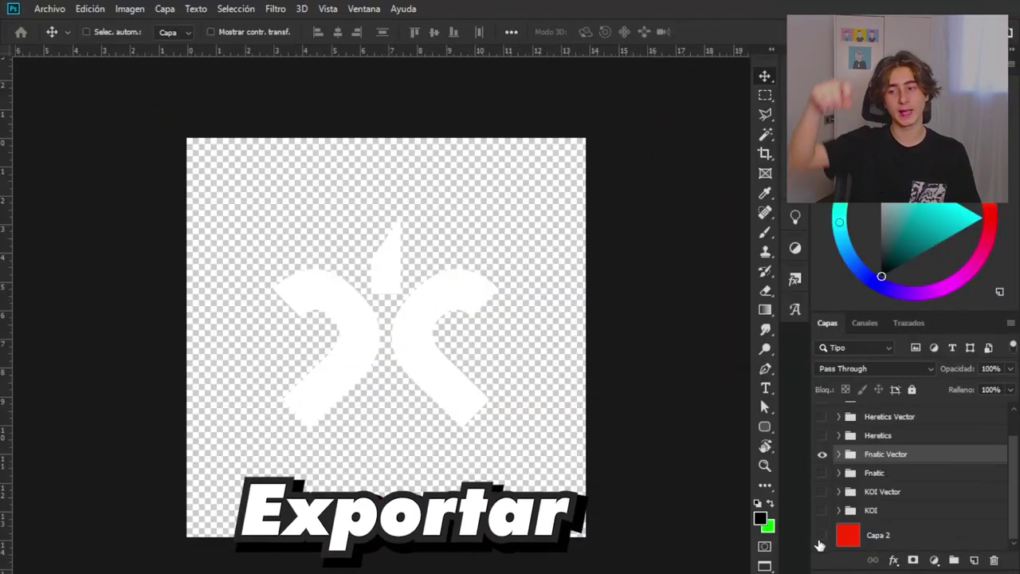
{"action": "left_click", "coordinate": [821, 540]}
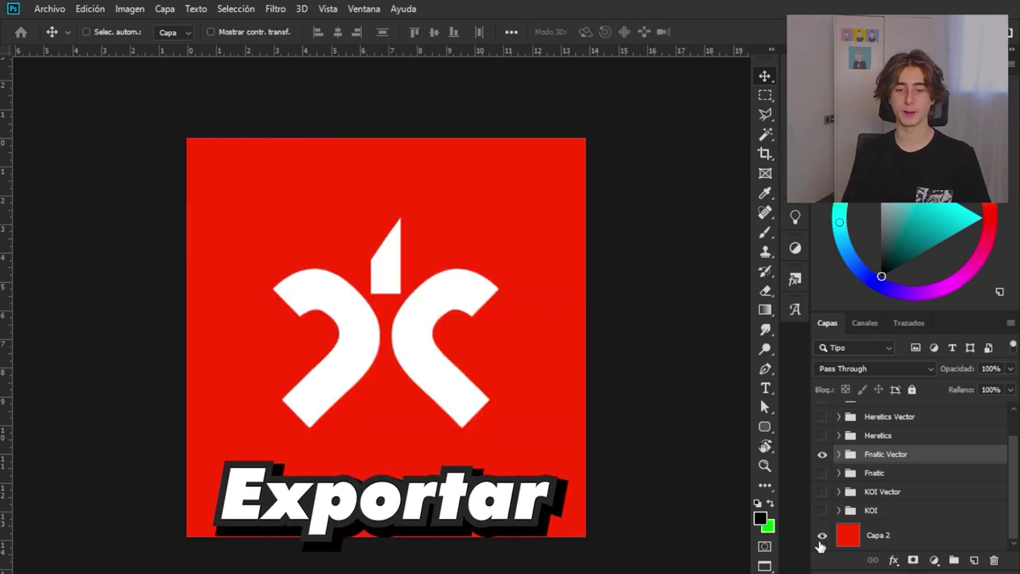
{"action": "left_click", "coordinate": [821, 540]}
{"action": "left_click", "coordinate": [821, 539]}
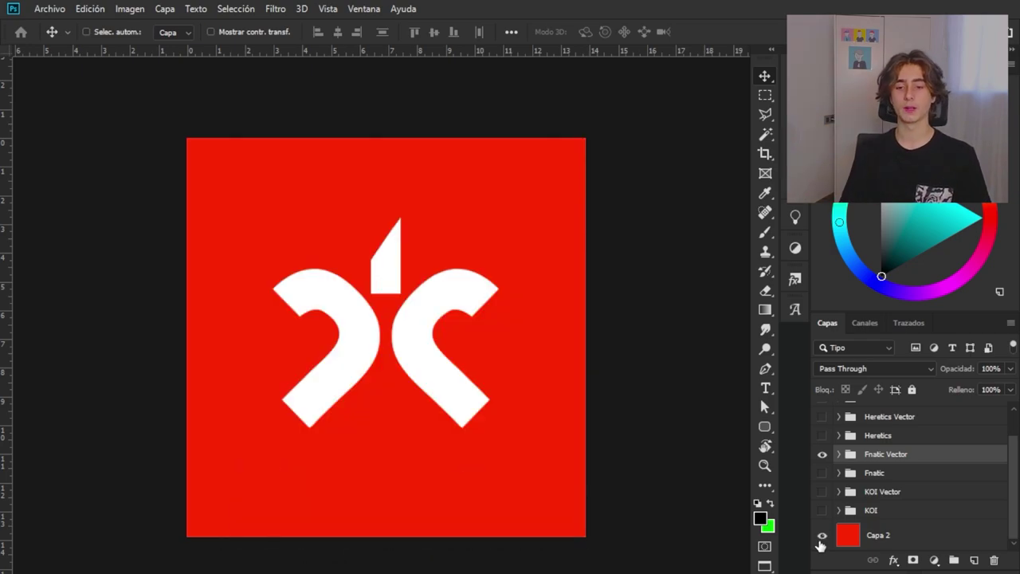
{"action": "left_click", "coordinate": [821, 539]}
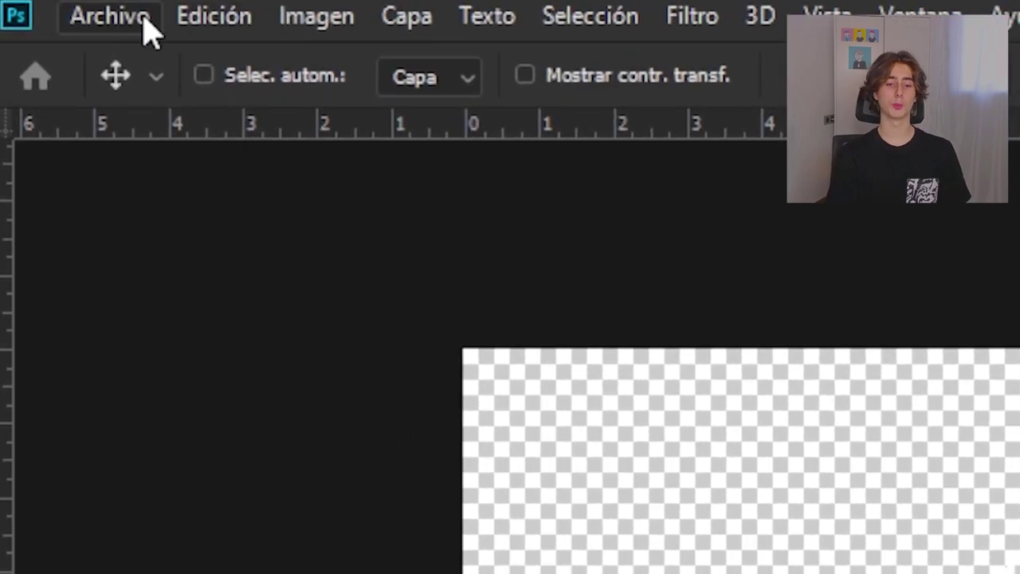
Step: Export the logo with Exportar como, setting the format to SVG
{"action": "left_click", "coordinate": [67, 12]}
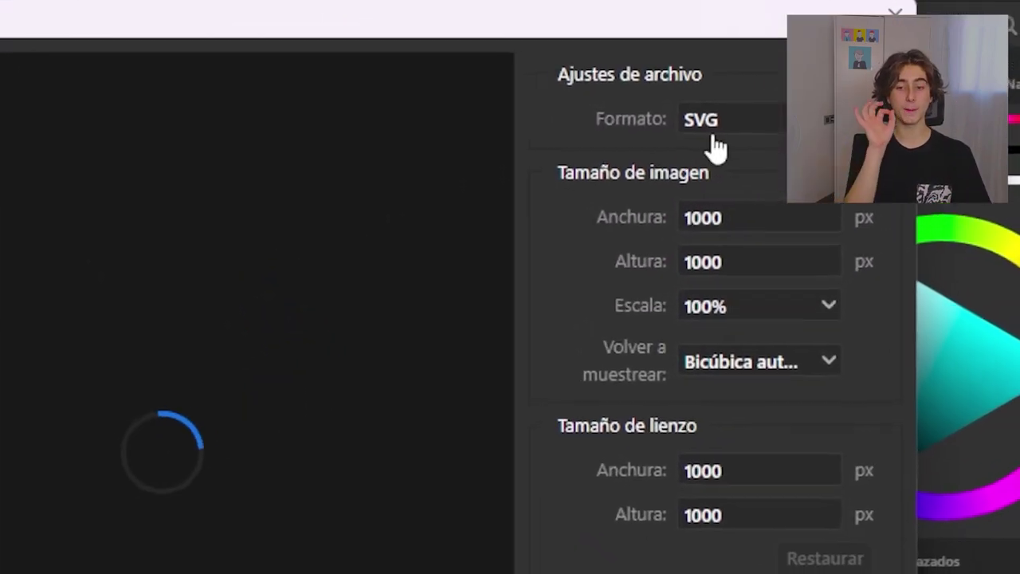
{"action": "left_click", "coordinate": [868, 79]}
{"action": "left_click", "coordinate": [529, 233]}
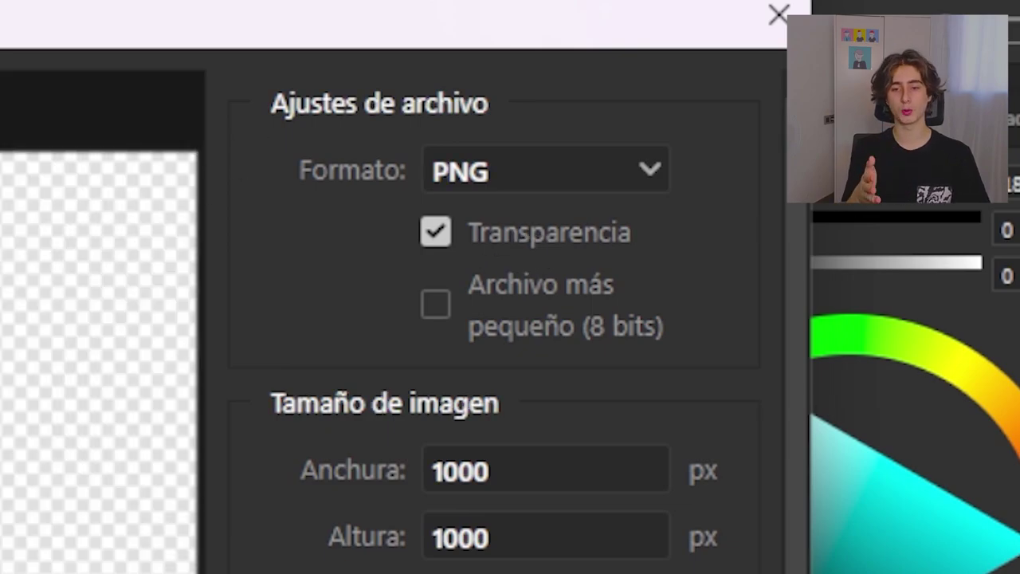
{"action": "left_click", "coordinate": [538, 179]}
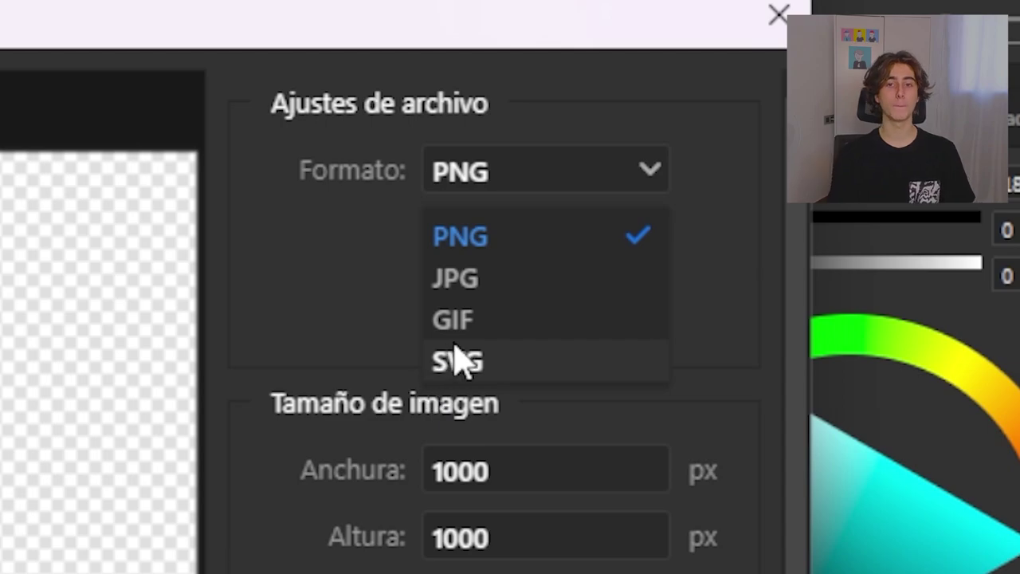
{"action": "left_click", "coordinate": [517, 366]}
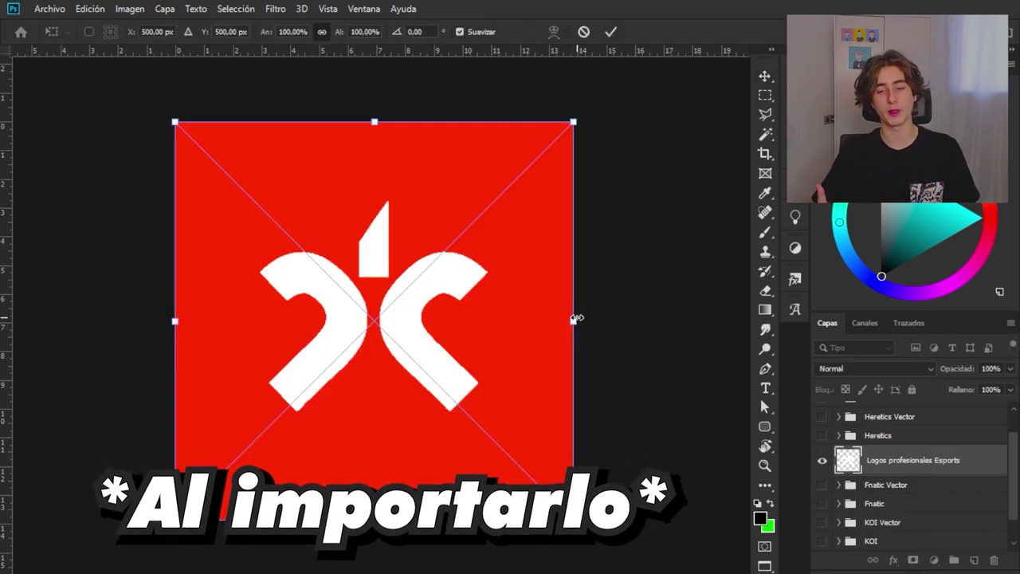
Step: Enlarge the placed SVG logo, confirm it, and move it left in the document
{"action": "left_click_drag", "start_coordinate": [573, 321], "coordinate": [916, 239]}
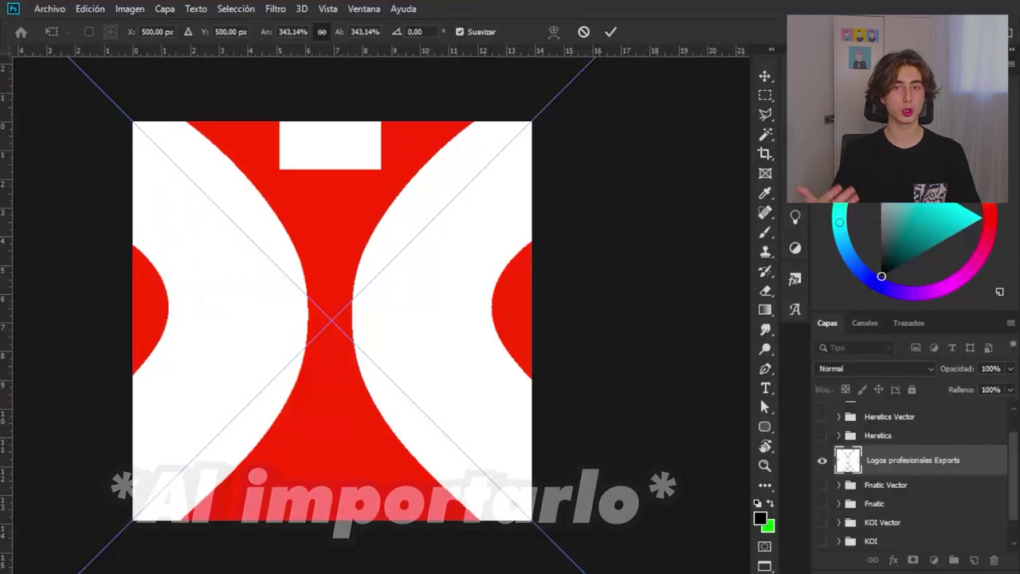
{"action": "key", "text": "Return"}
{"action": "scroll", "coordinate": [390, 165], "scroll_direction": "up", "scroll_amount": 3}
{"action": "scroll", "coordinate": [437, 208], "scroll_direction": "up", "scroll_amount": 3}
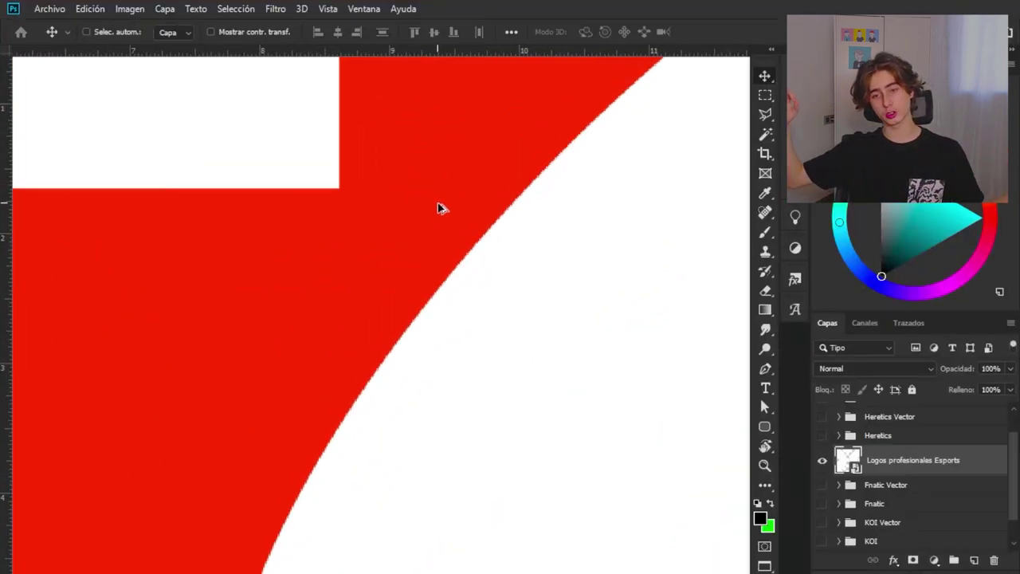
{"action": "scroll", "coordinate": [437, 208], "scroll_direction": "up", "scroll_amount": 2}
{"action": "scroll", "coordinate": [355, 313], "scroll_direction": "down", "scroll_amount": 3}
{"action": "scroll", "coordinate": [414, 289], "scroll_direction": "down", "scroll_amount": 2}
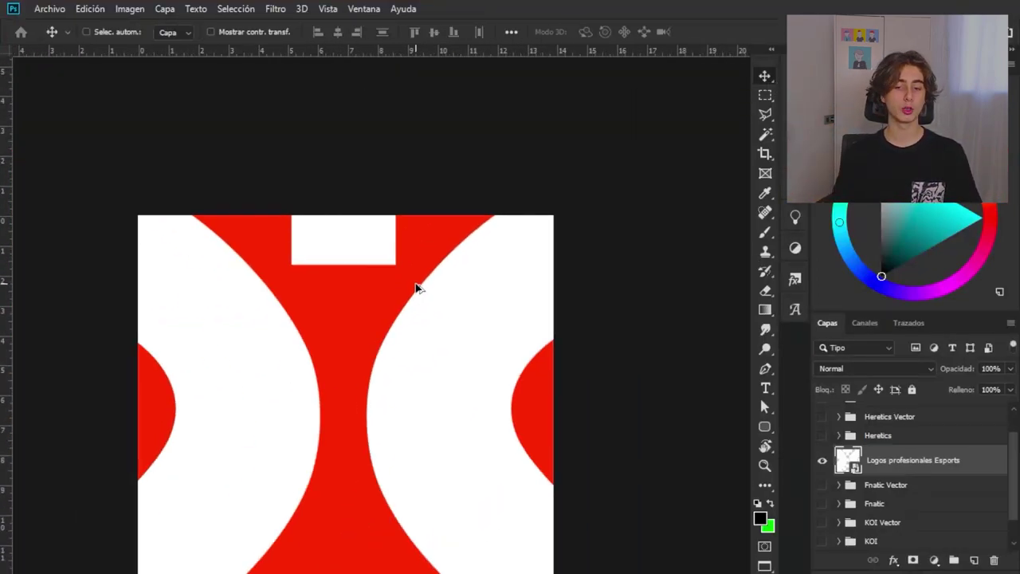
{"action": "scroll", "coordinate": [415, 290], "scroll_direction": "down", "scroll_amount": 1}
{"action": "left_click_drag", "start_coordinate": [446, 325], "coordinate": [285, 346]}
Step: Scale the logo proportionally to about 1000% over the red square and apply it
{"action": "key", "text": "ctrl+t"}
{"action": "scroll", "coordinate": [496, 341], "scroll_direction": "down", "scroll_amount": 2}
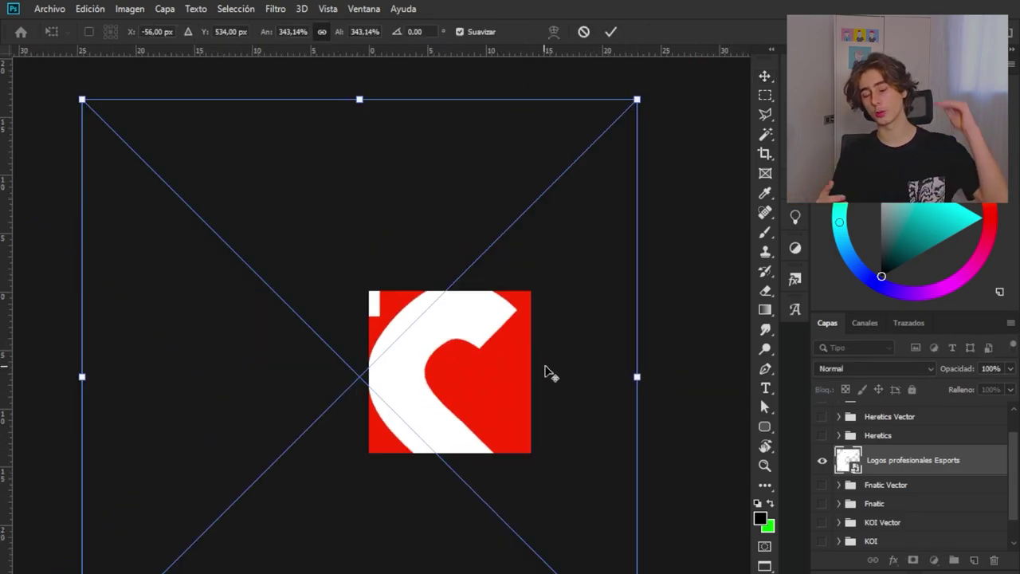
{"action": "left_click_drag", "start_coordinate": [635, 375], "coordinate": [849, 351]}
{"action": "key", "text": "ctrl+z"}
{"action": "scroll", "coordinate": [586, 360], "scroll_direction": "down", "scroll_amount": 2}
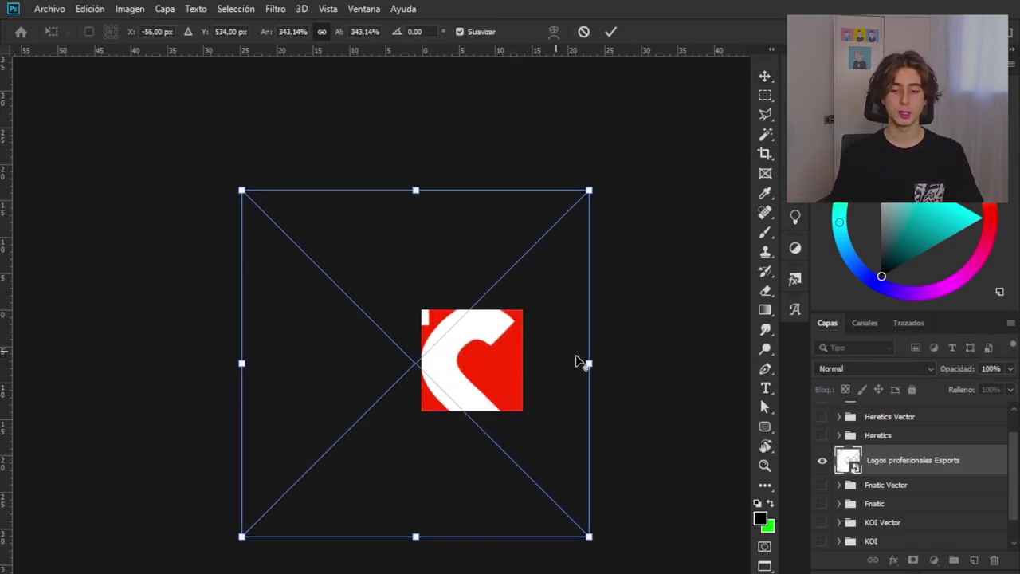
{"action": "left_click_drag", "start_coordinate": [590, 363], "coordinate": [774, 358]}
{"action": "left_click_drag", "start_coordinate": [643, 345], "coordinate": [455, 404]}
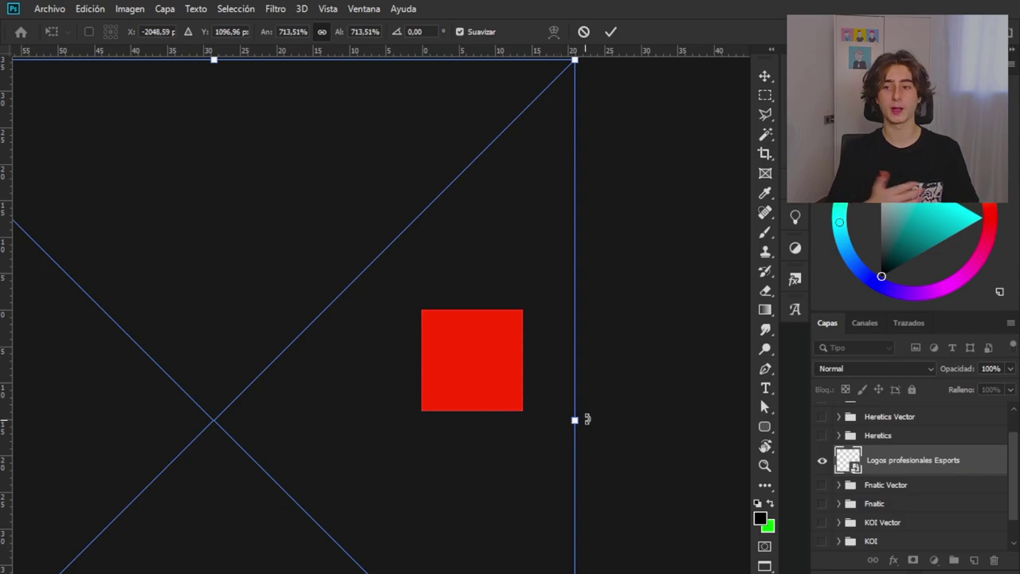
{"action": "left_click_drag", "start_coordinate": [586, 420], "coordinate": [722, 416]}
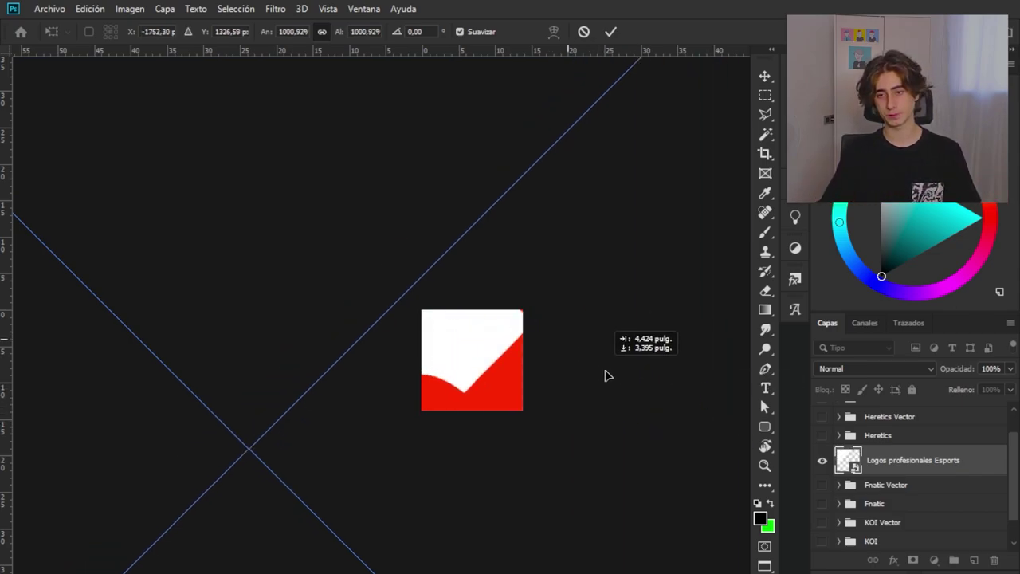
{"action": "left_click_drag", "start_coordinate": [606, 376], "coordinate": [594, 435]}
{"action": "key", "text": "Return"}
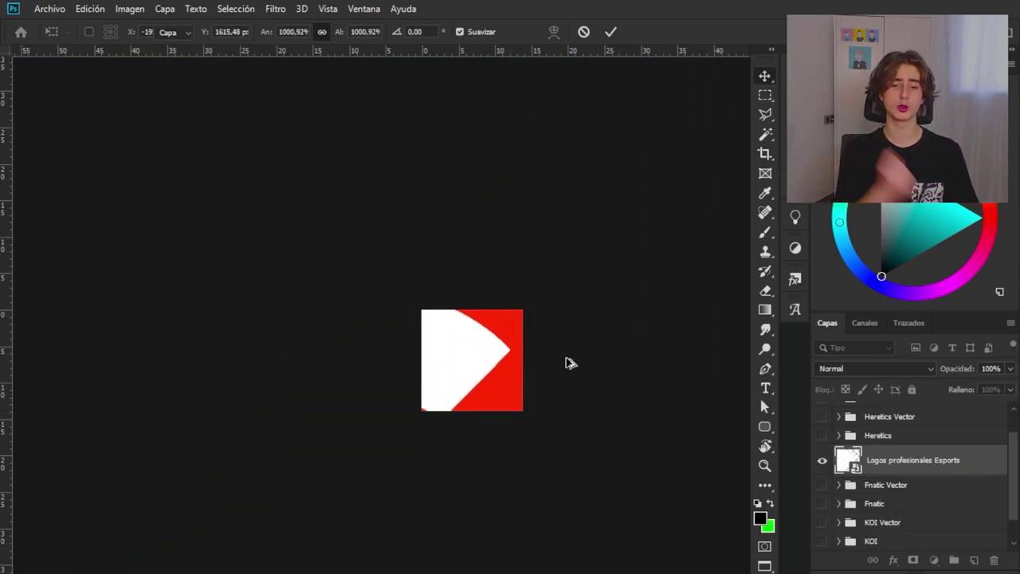
Step: Zoom in and out on the enlarged logo to check its edges stay crisp
{"action": "scroll", "coordinate": [566, 360], "scroll_direction": "up", "scroll_amount": 3}
{"action": "scroll", "coordinate": [412, 358], "scroll_direction": "up", "scroll_amount": 3}
{"action": "scroll", "coordinate": [299, 343], "scroll_direction": "up", "scroll_amount": 3}
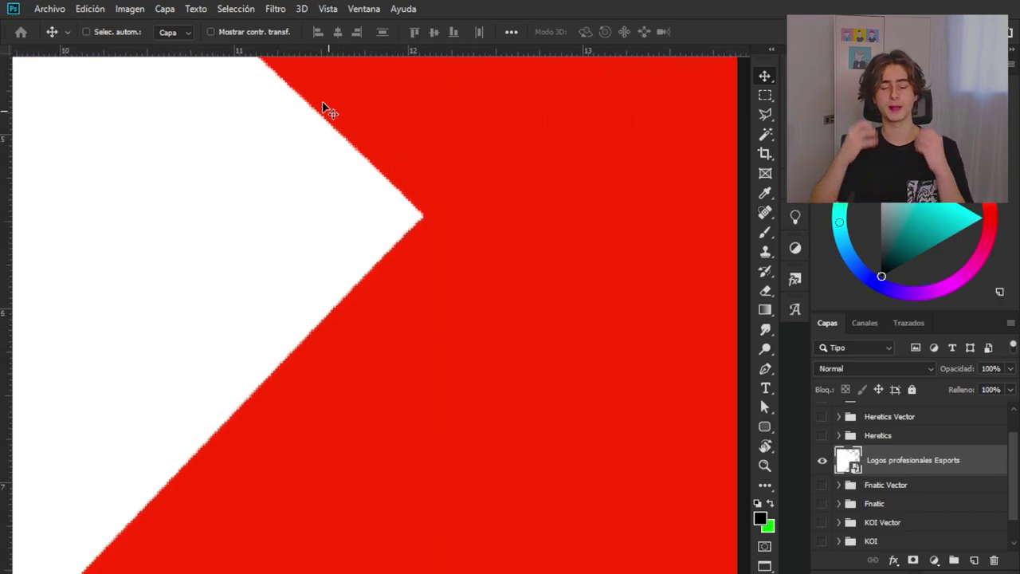
{"action": "scroll", "coordinate": [314, 396], "scroll_direction": "down", "scroll_amount": 2}
{"action": "scroll", "coordinate": [315, 396], "scroll_direction": "down", "scroll_amount": 4}
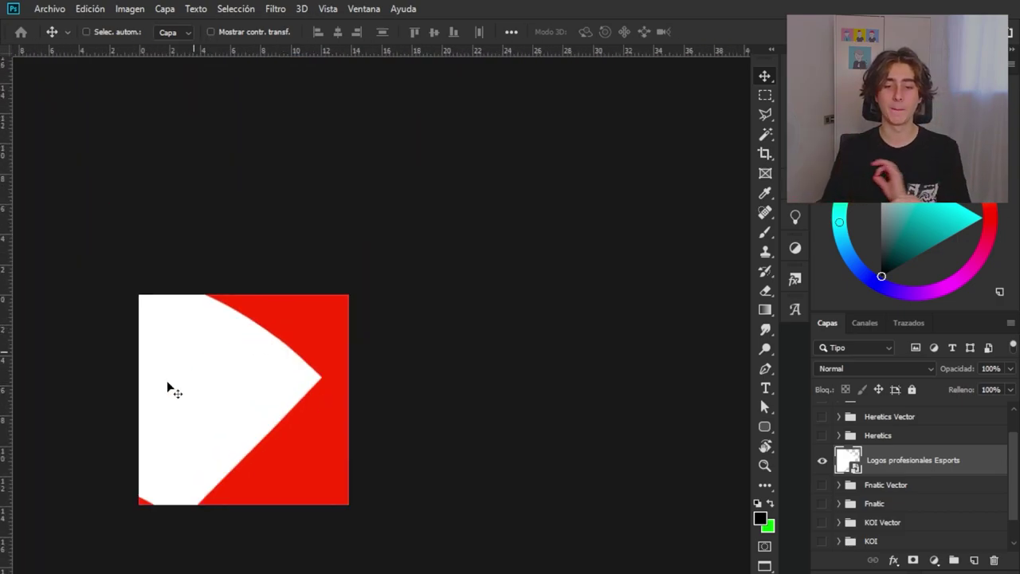
{"action": "scroll", "coordinate": [398, 275], "scroll_direction": "up", "scroll_amount": 2}
{"action": "scroll", "coordinate": [494, 271], "scroll_direction": "up", "scroll_amount": 2}
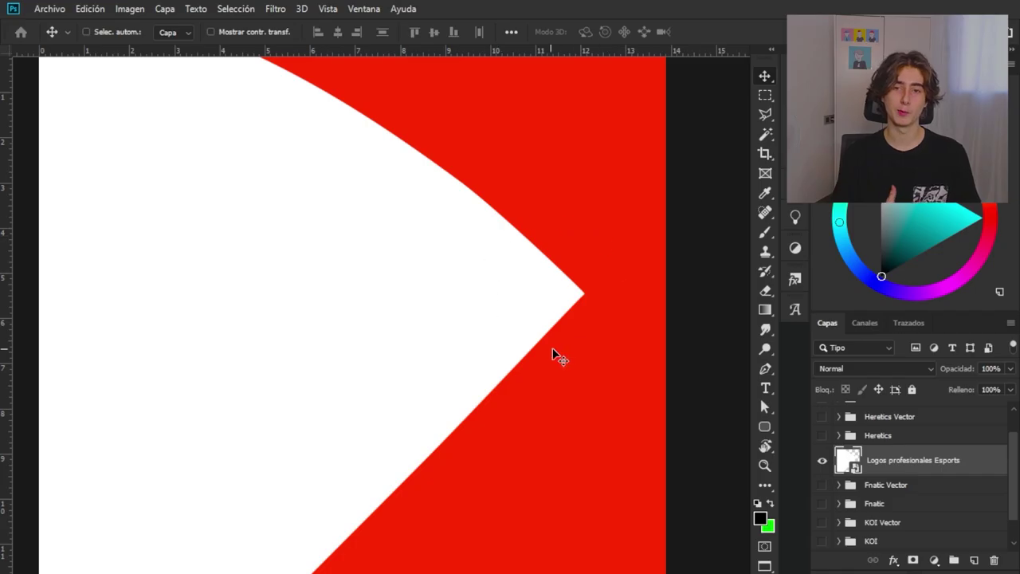
{"action": "scroll", "coordinate": [558, 357], "scroll_direction": "down", "scroll_amount": 3}
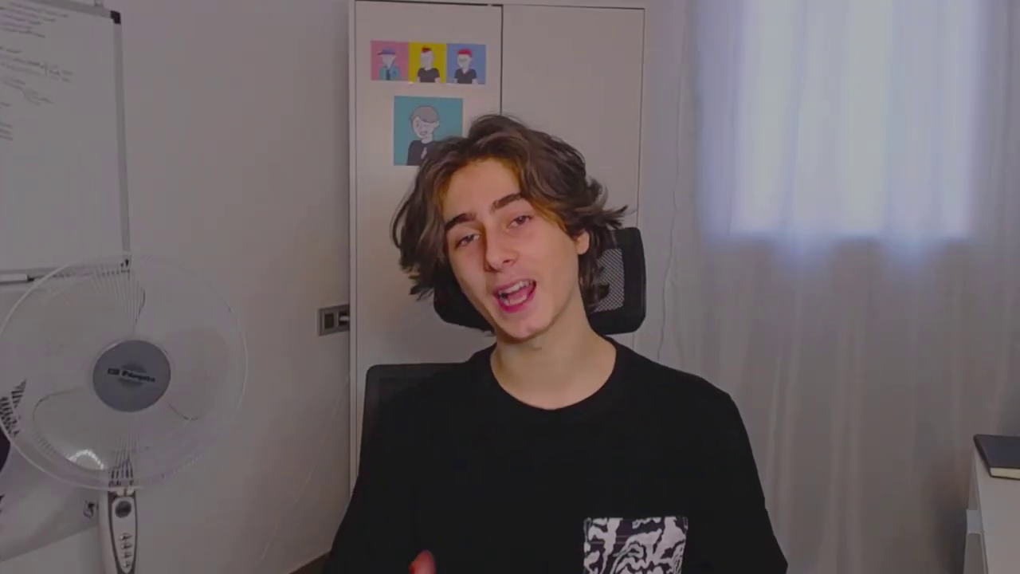